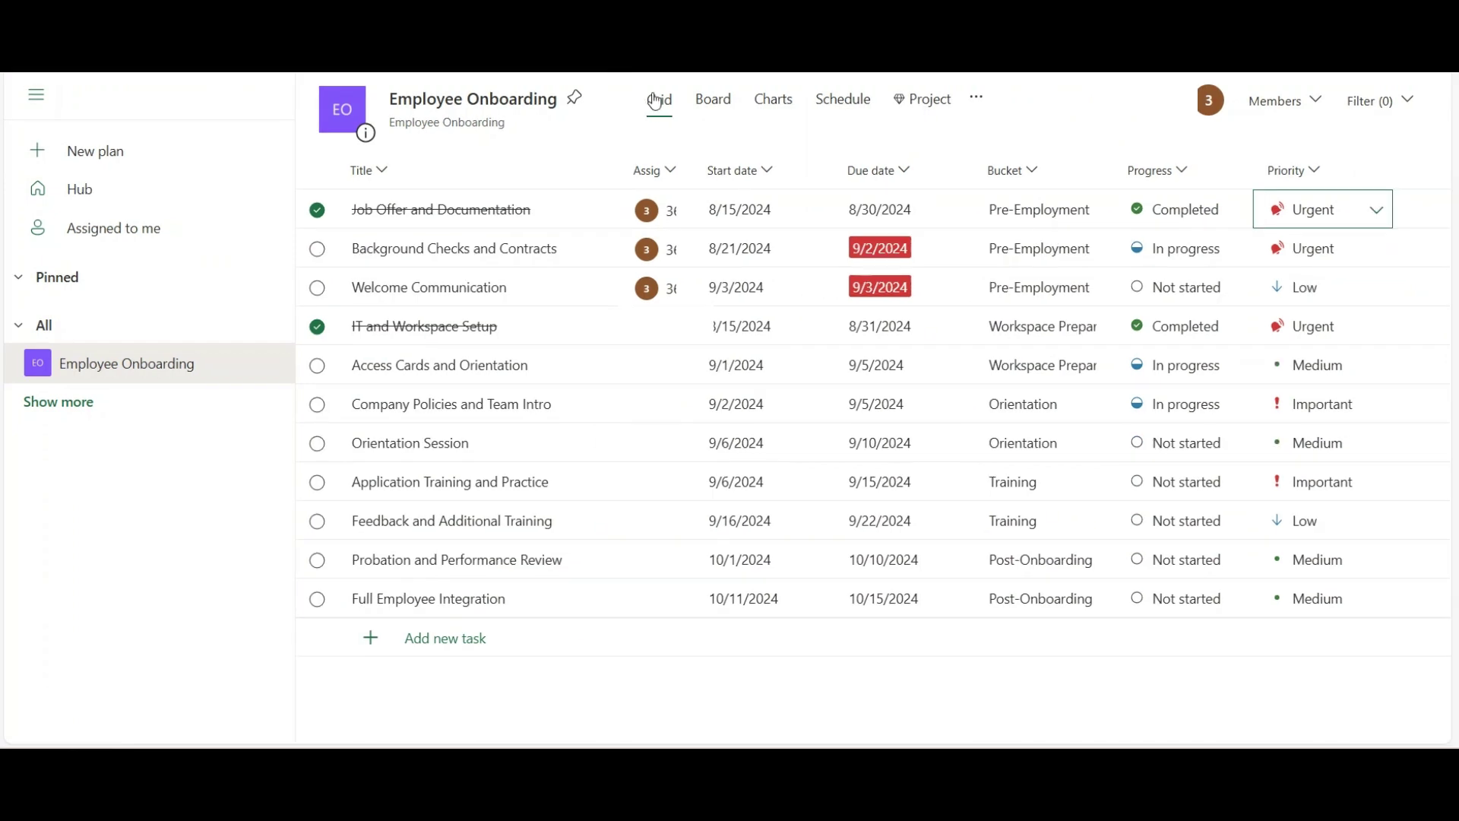
- Mark Background Checks and Contracts complete, revert it to not complete, and check its start and due date calendars
click(318, 257)
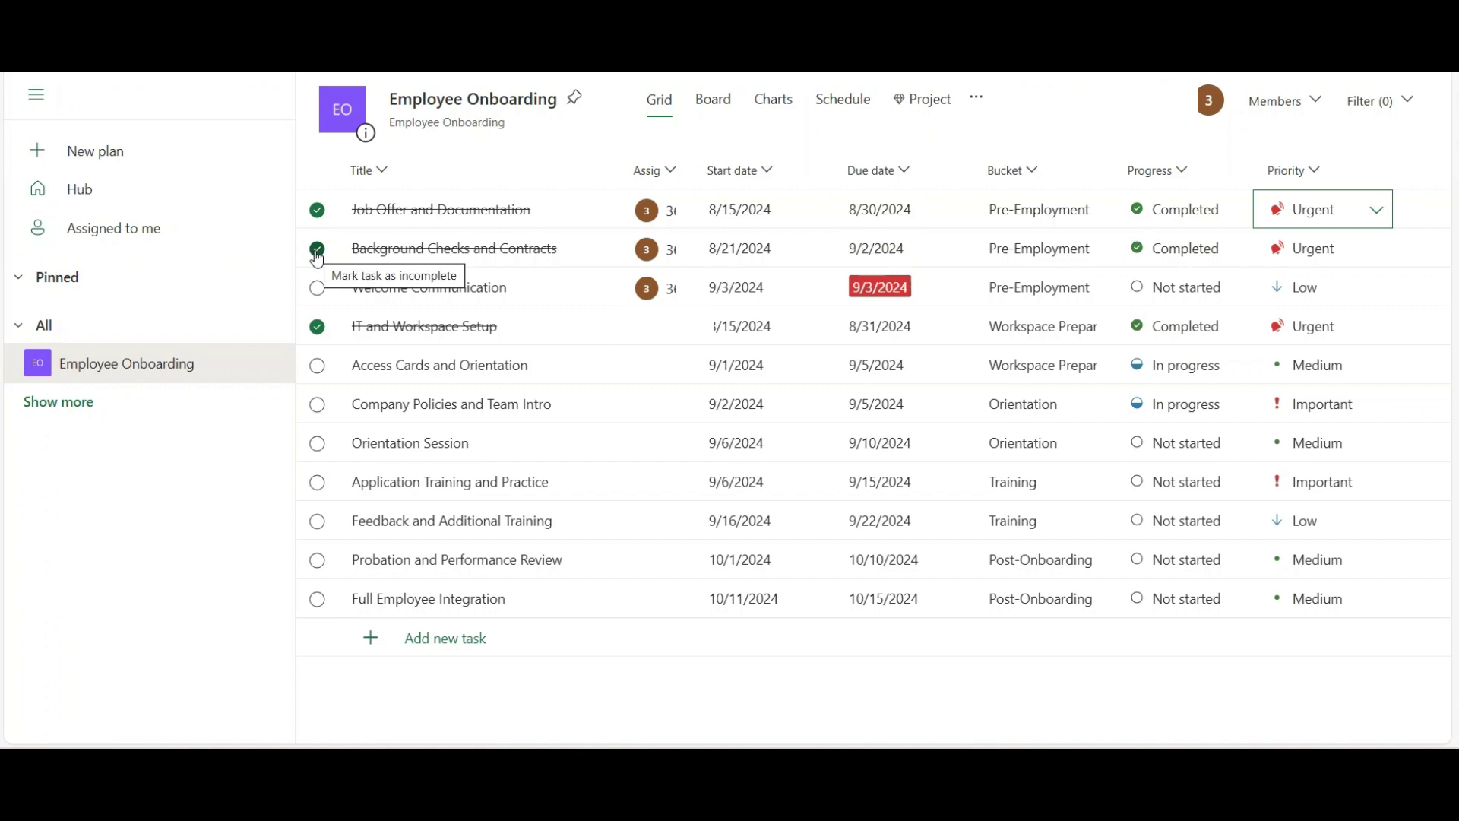
click(318, 258)
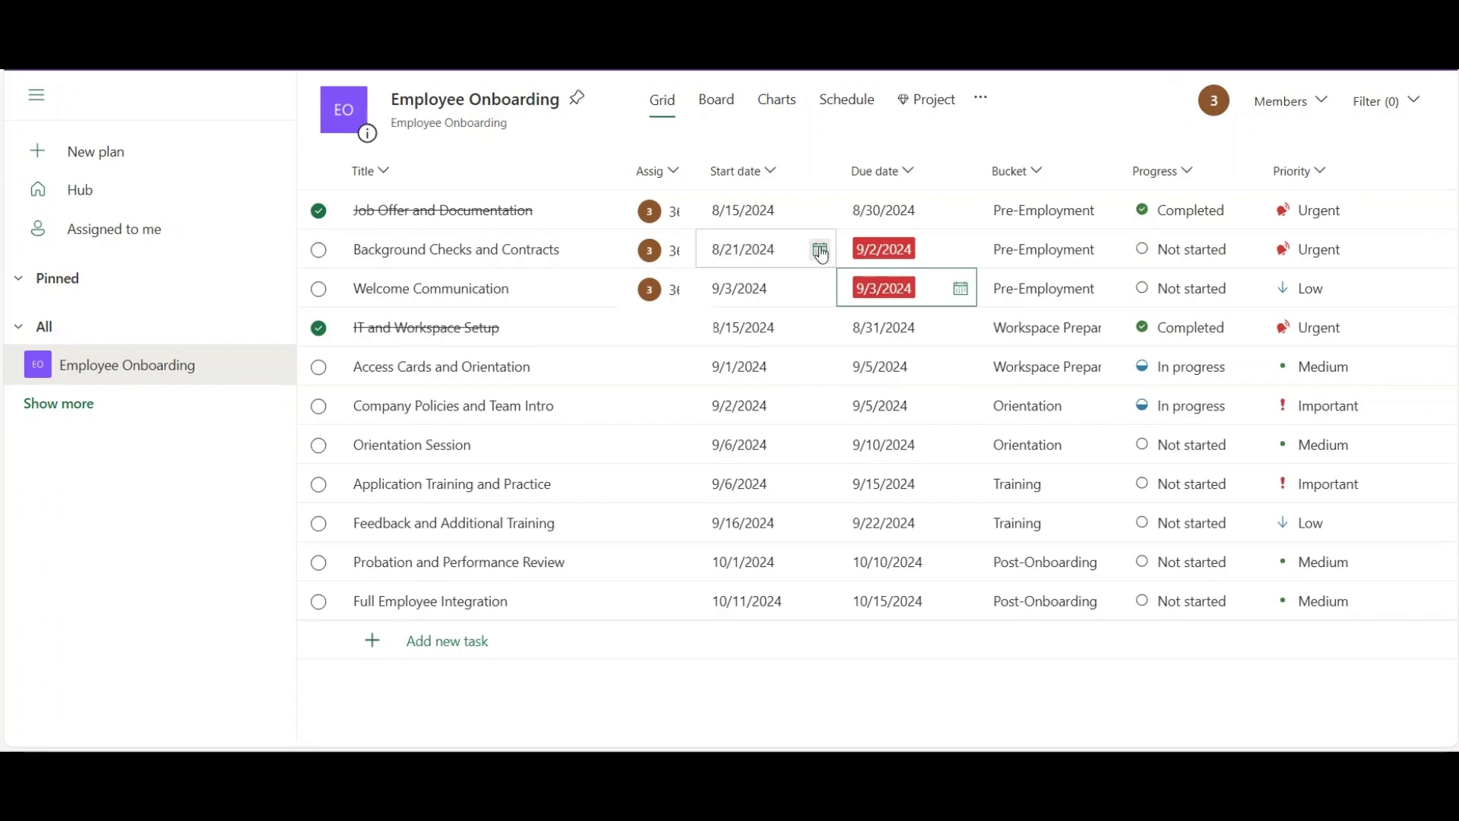
click(821, 250)
click(959, 252)
click(964, 251)
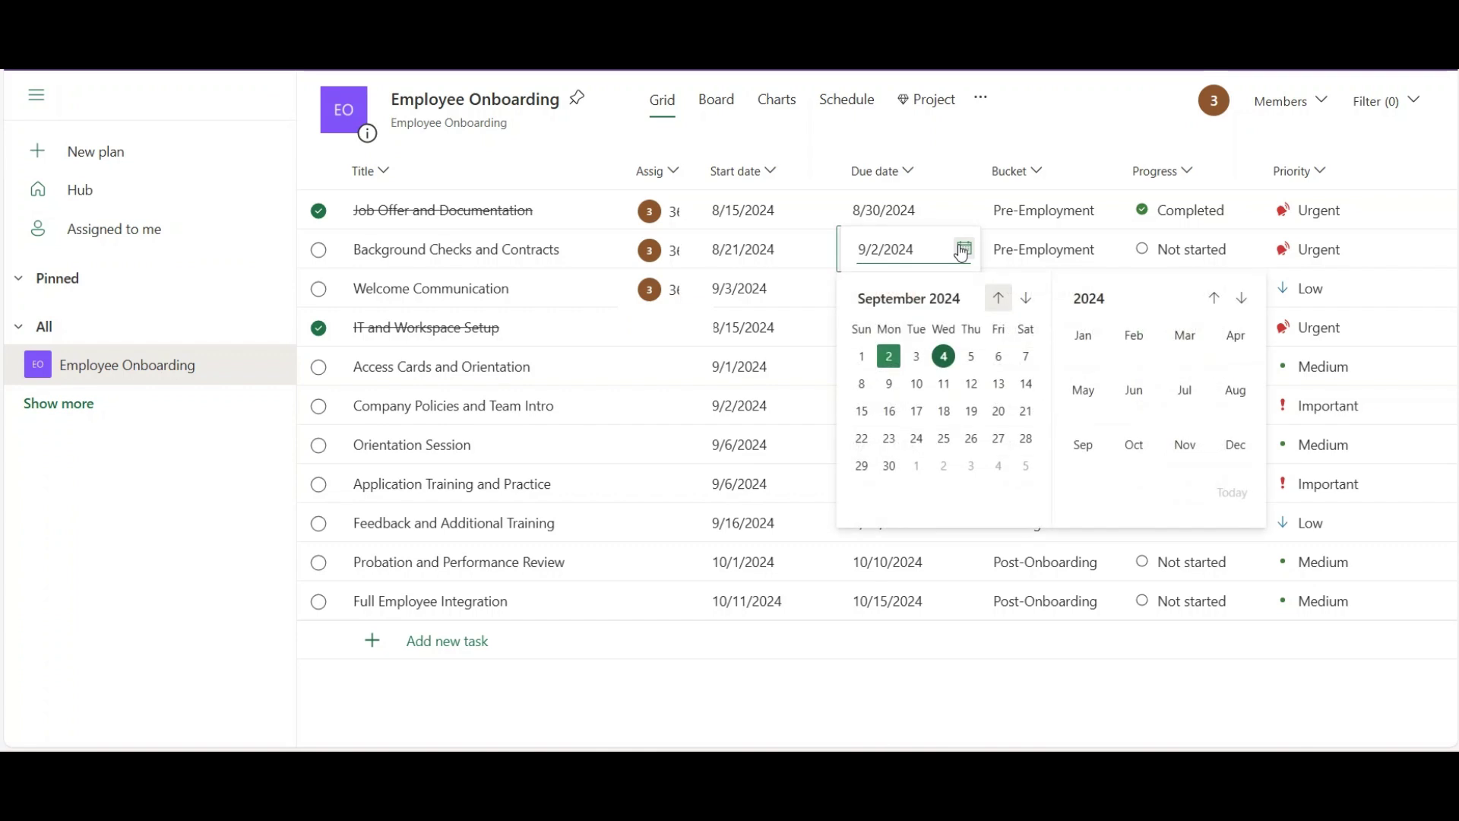
- Review the task's Bucket, Progress and Priority options, then show the plan in Board view
click(1073, 259)
click(1096, 257)
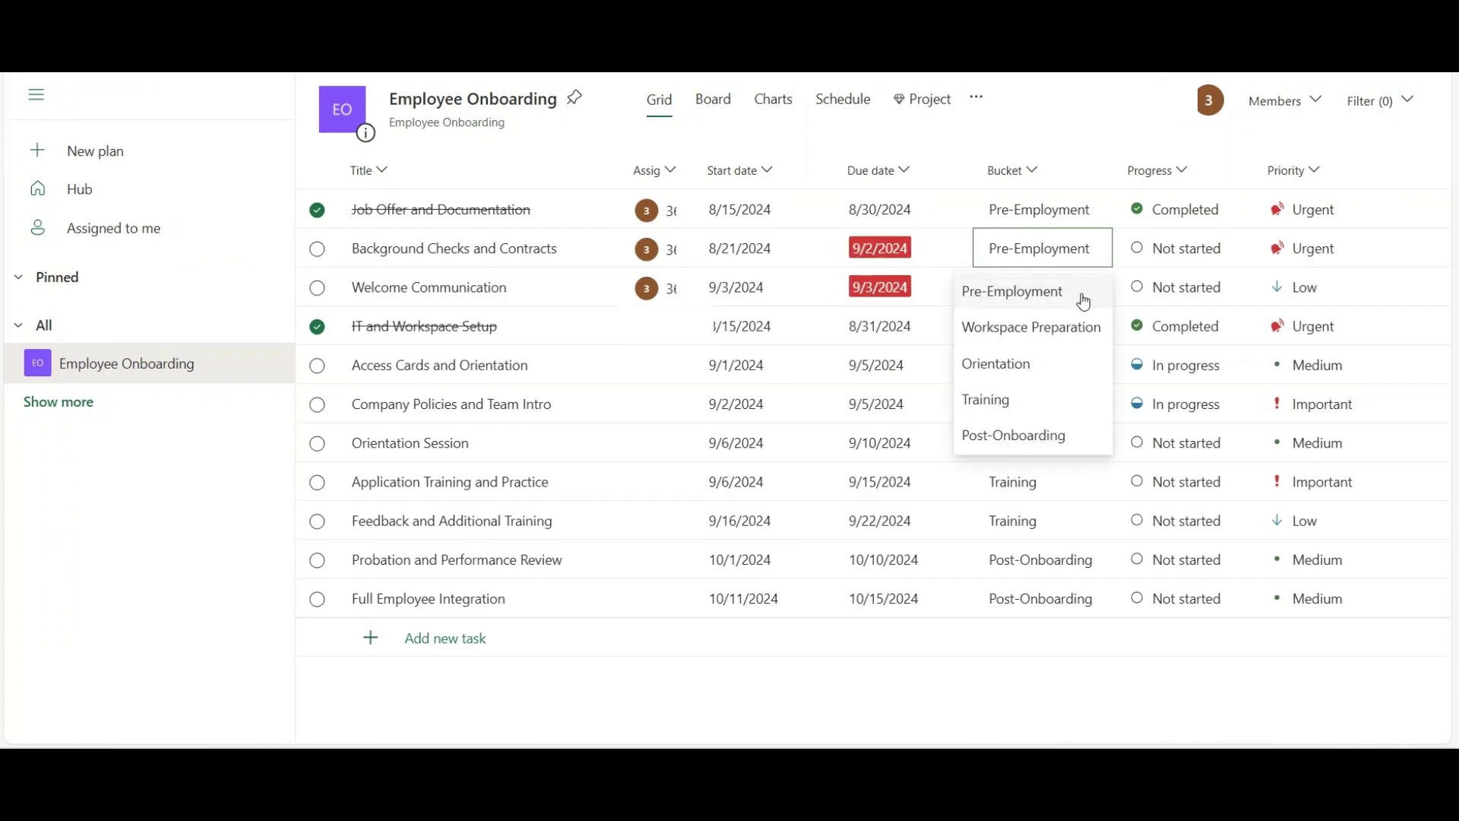
click(1236, 258)
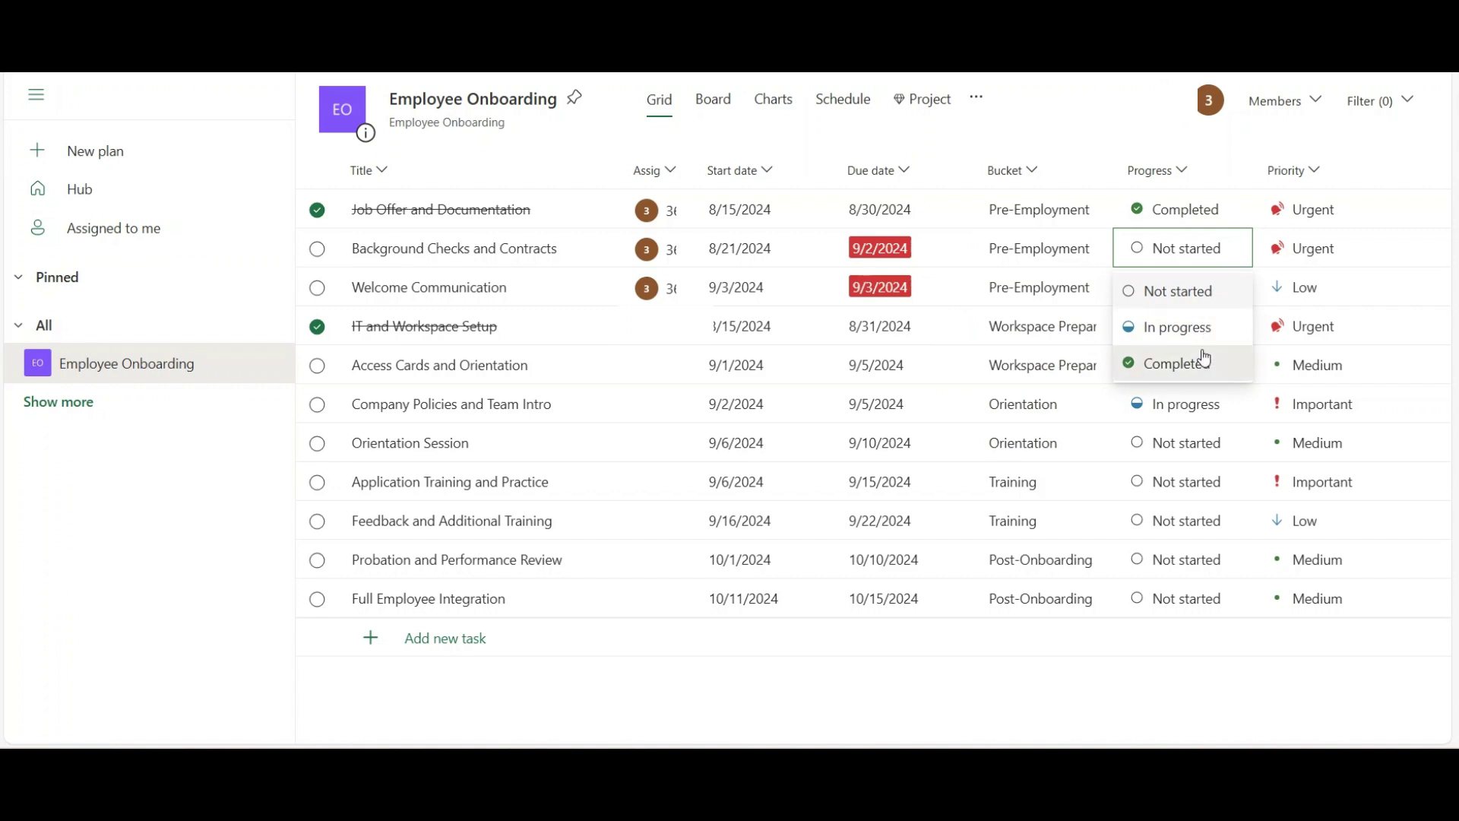
click(1383, 251)
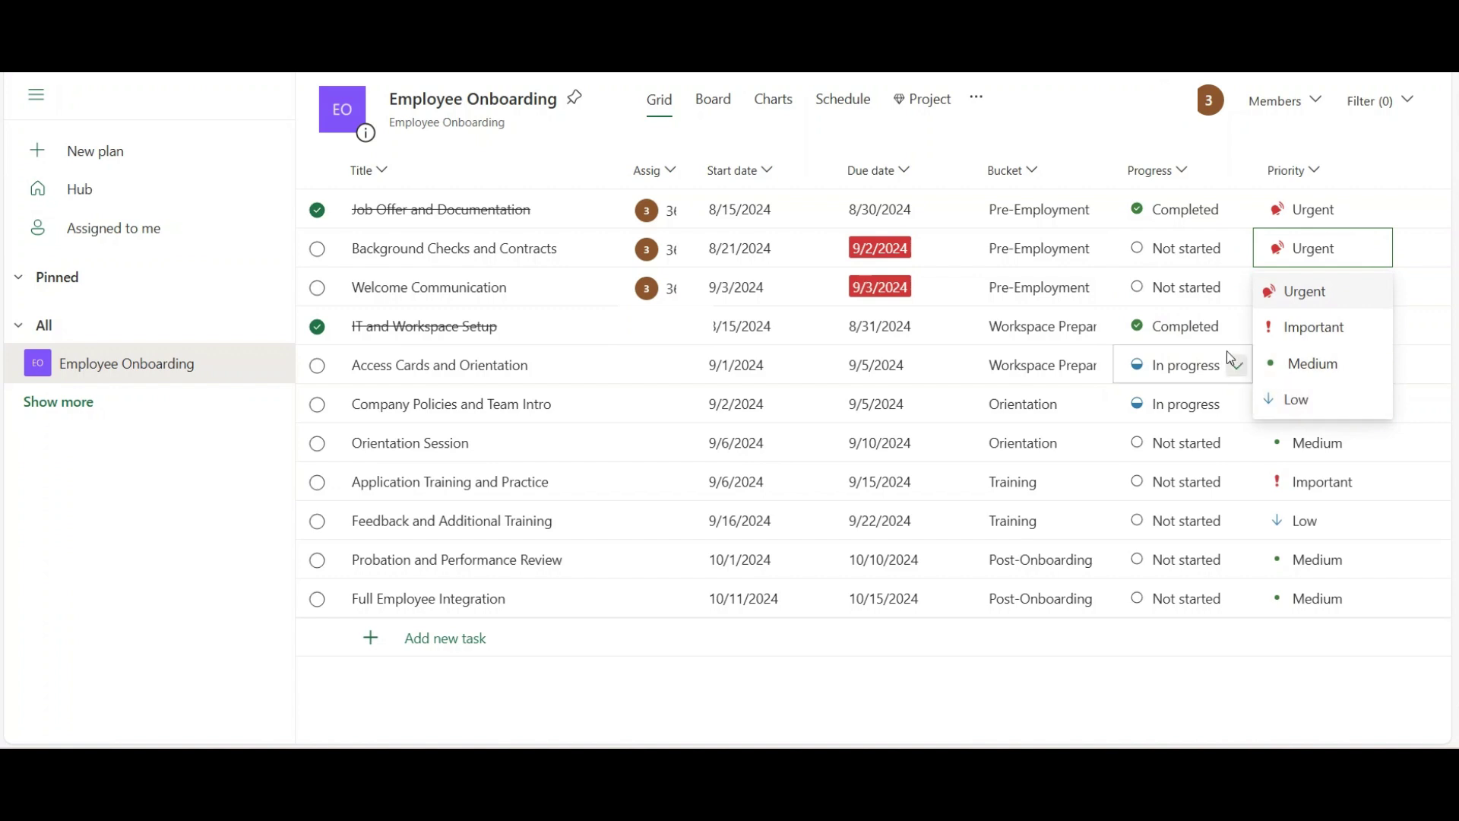
click(717, 107)
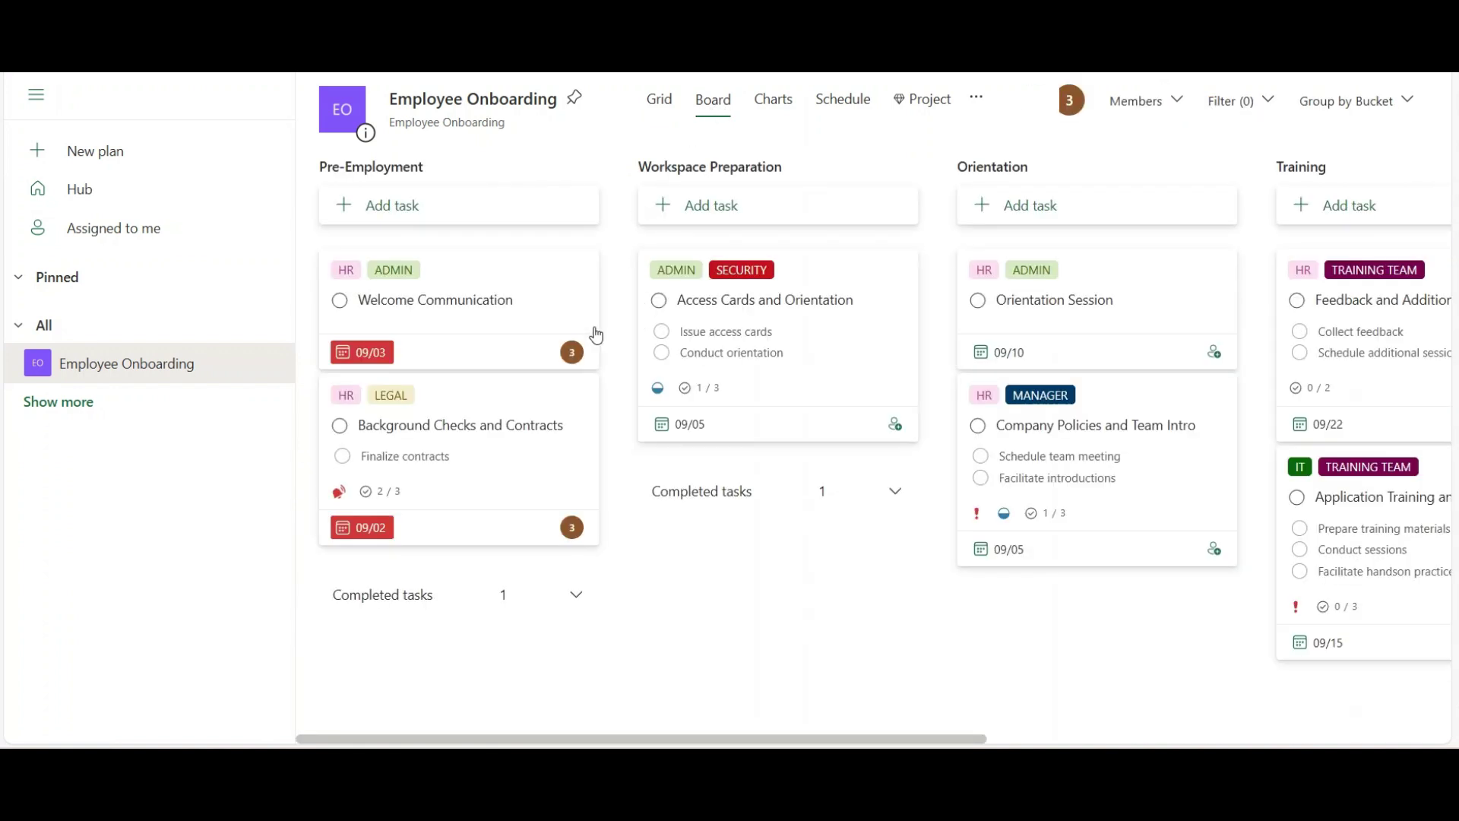
- Open Feedback and Additional Training's details and review its labels and notes
drag(524, 741, 929, 744)
click(756, 278)
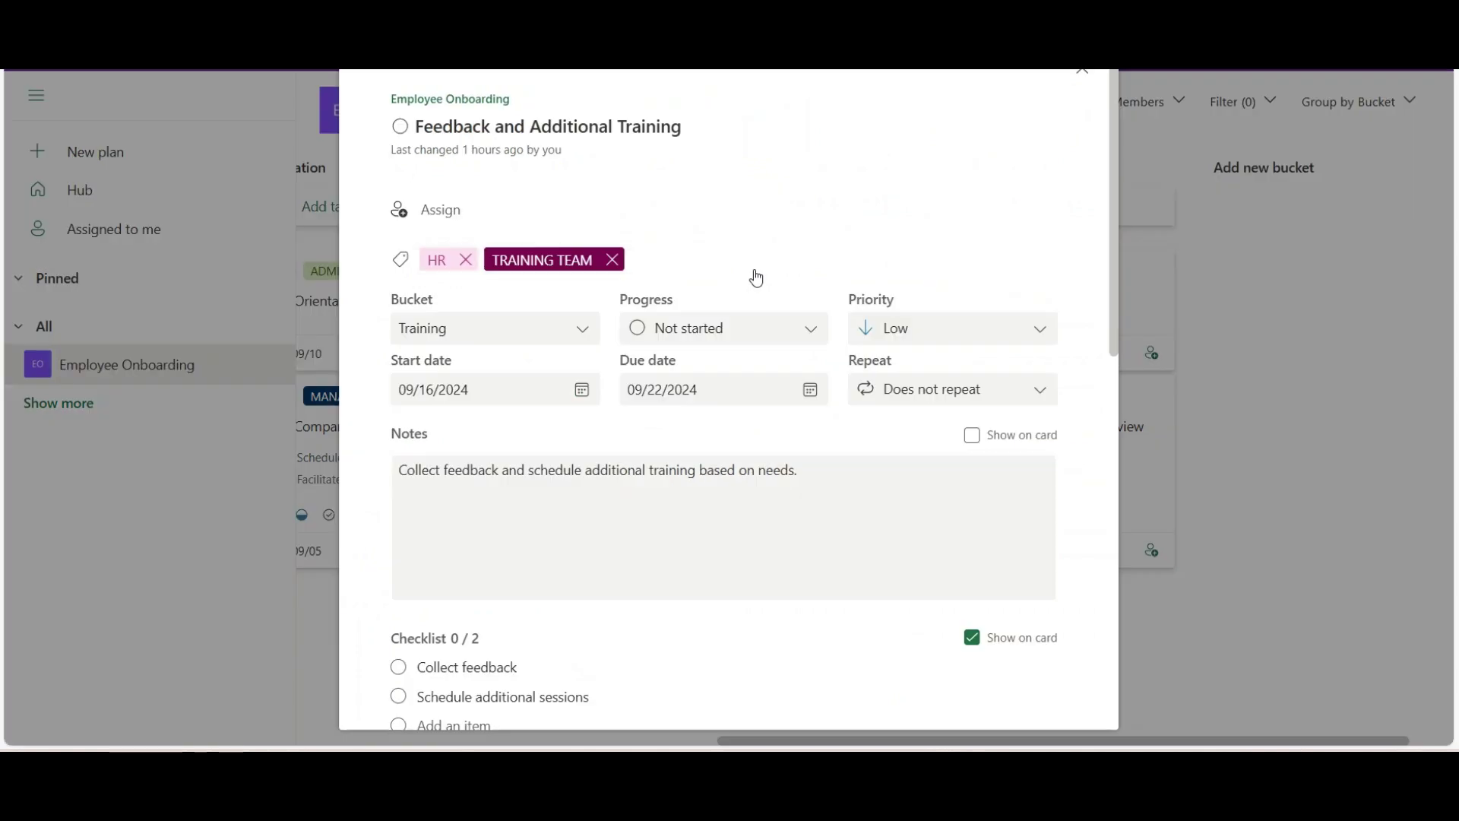
click(652, 260)
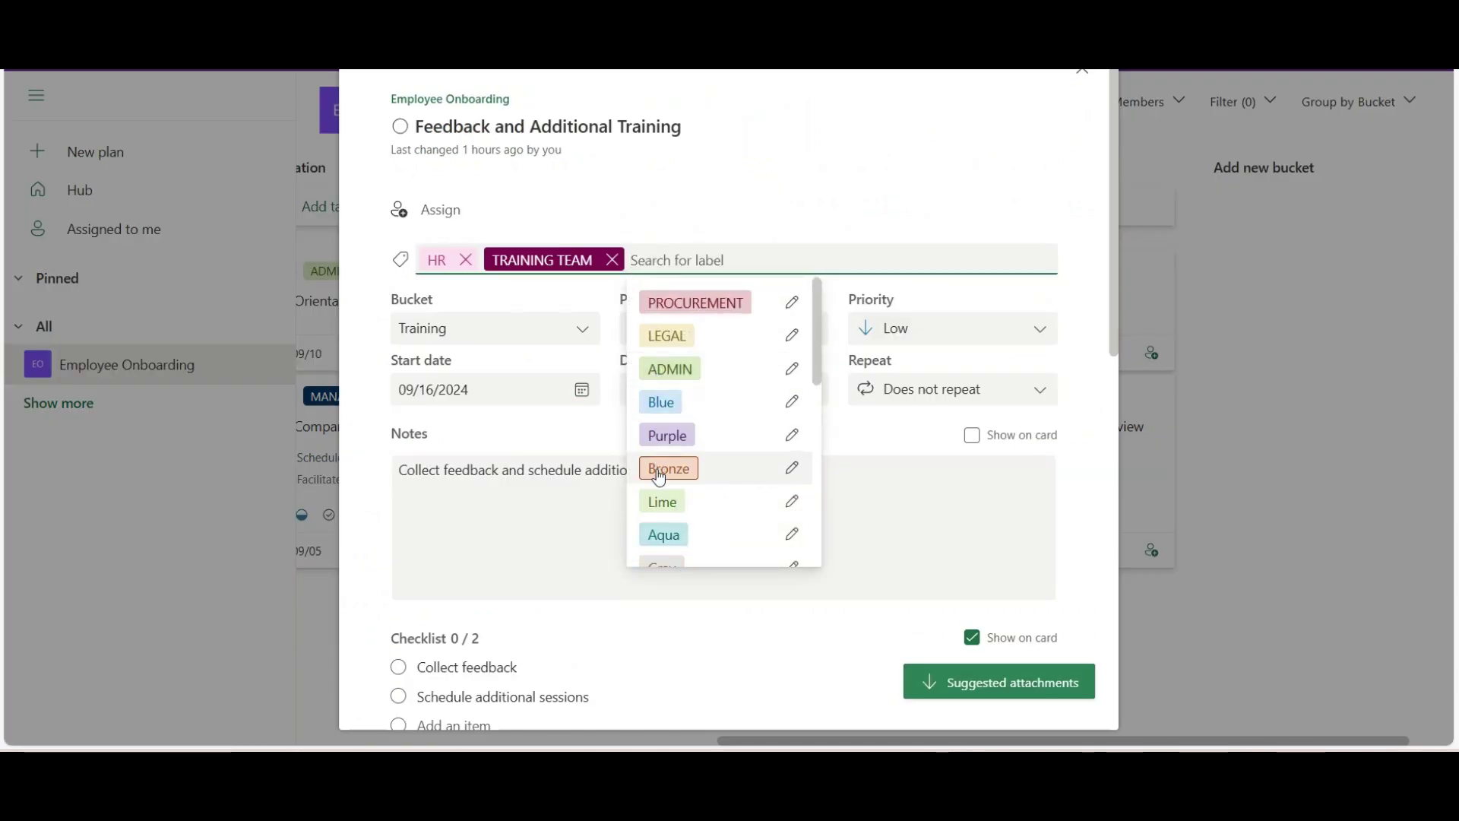
click(547, 520)
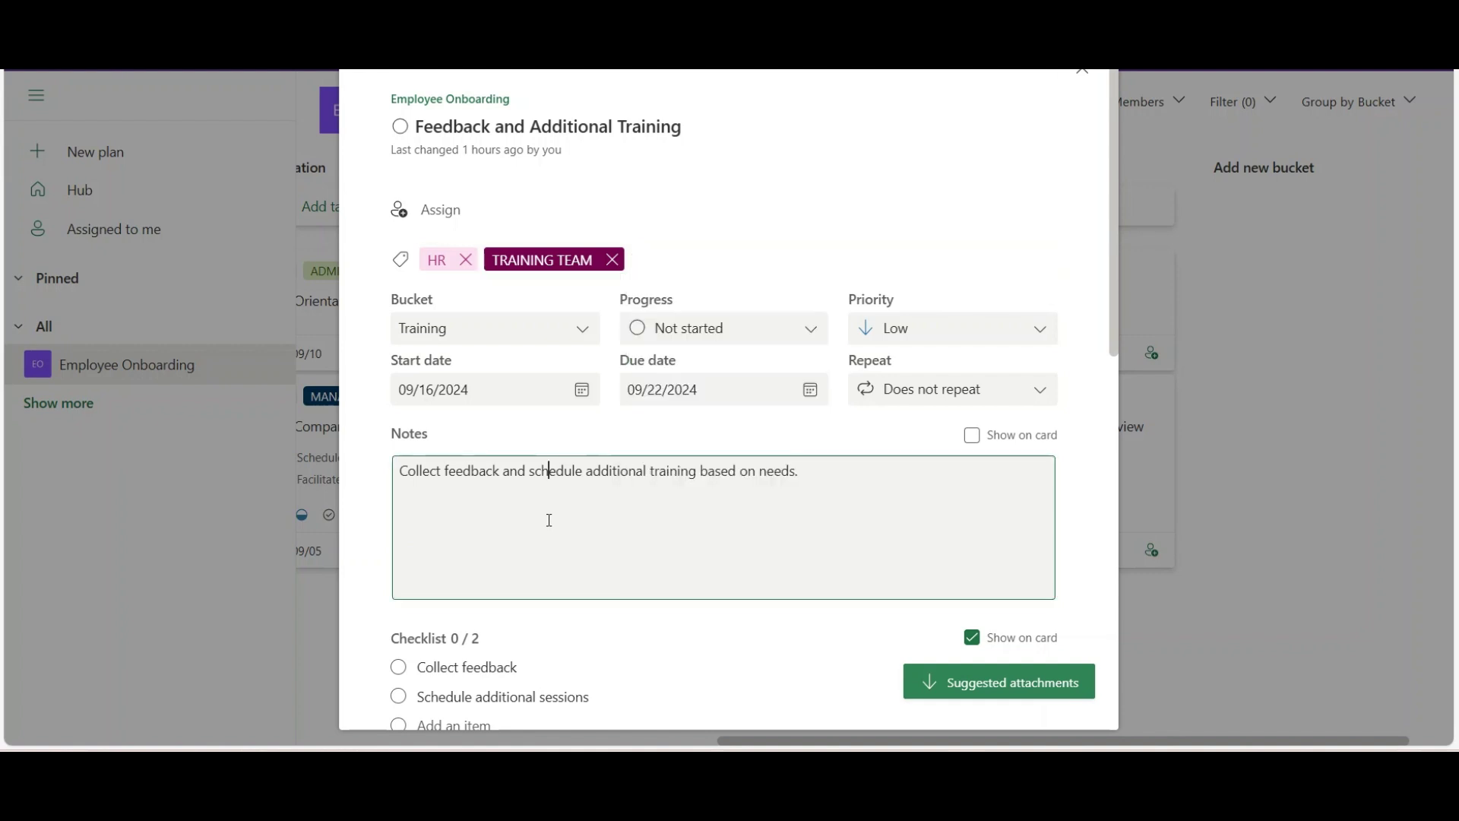
- Move Orientation Session to another bucket, then return it to the Orientation bucket
scroll(671, 541, down, 1)
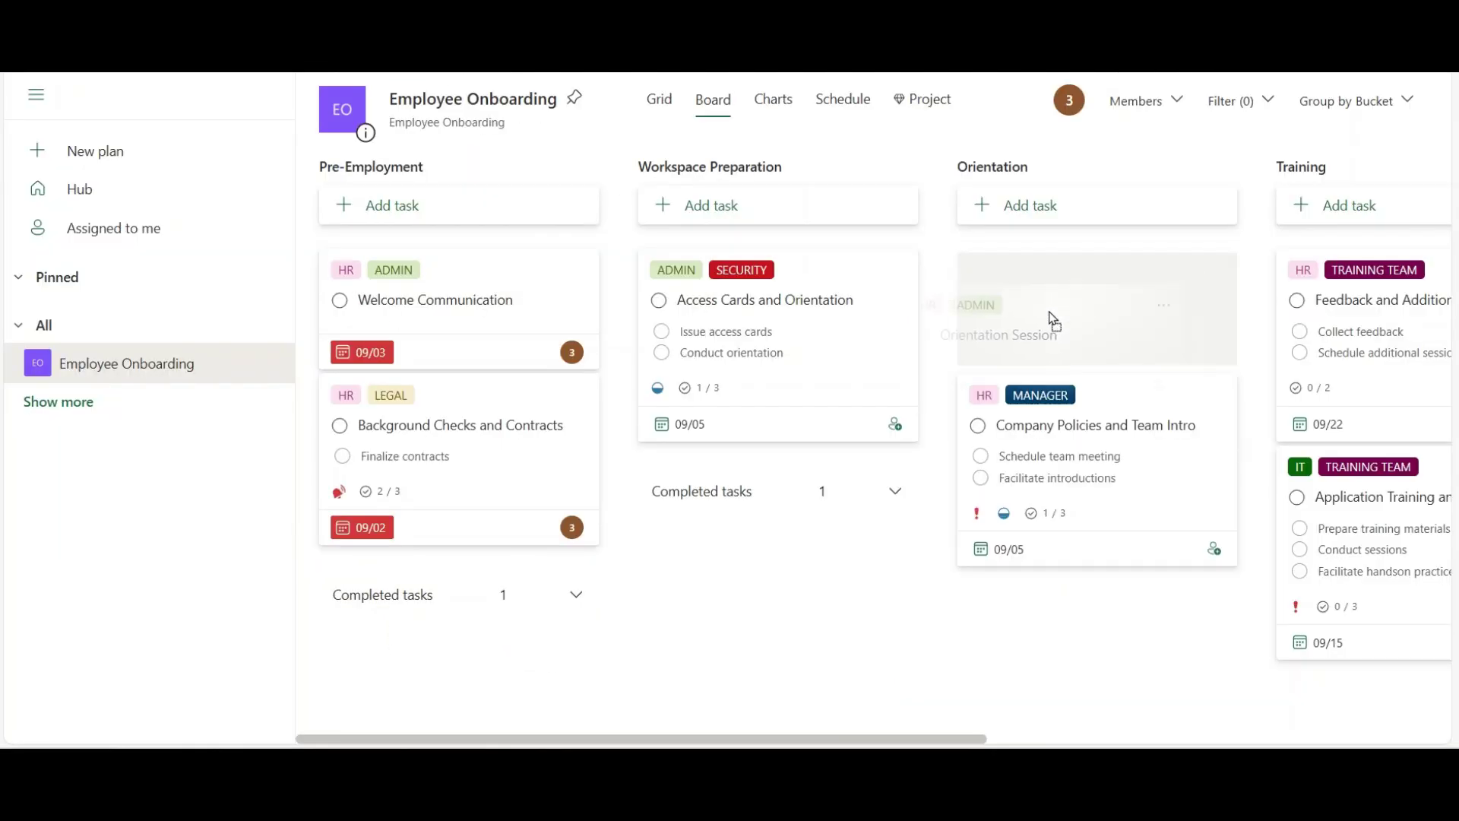
drag(1049, 322, 808, 523)
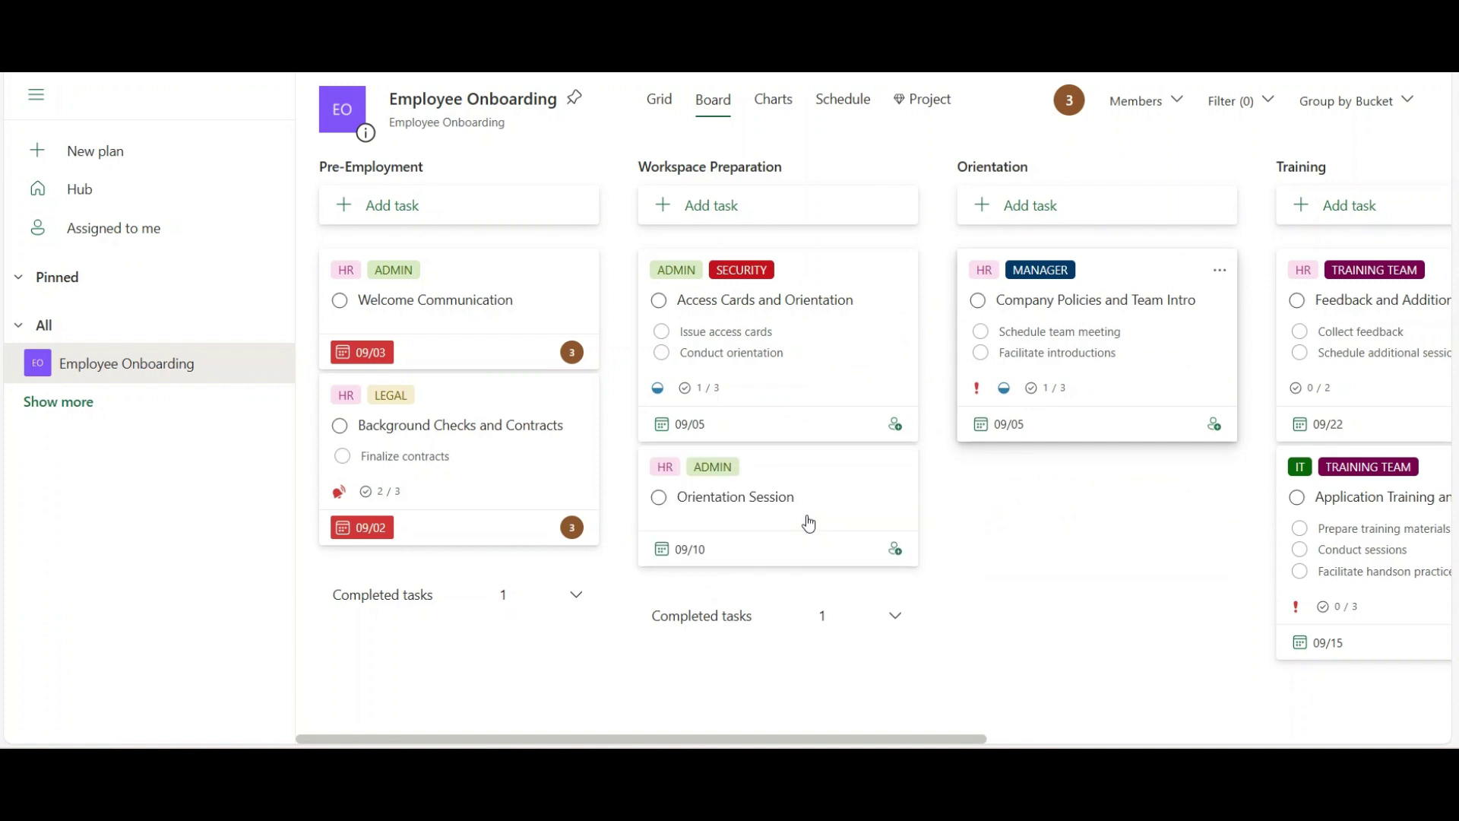
drag(810, 472, 1112, 288)
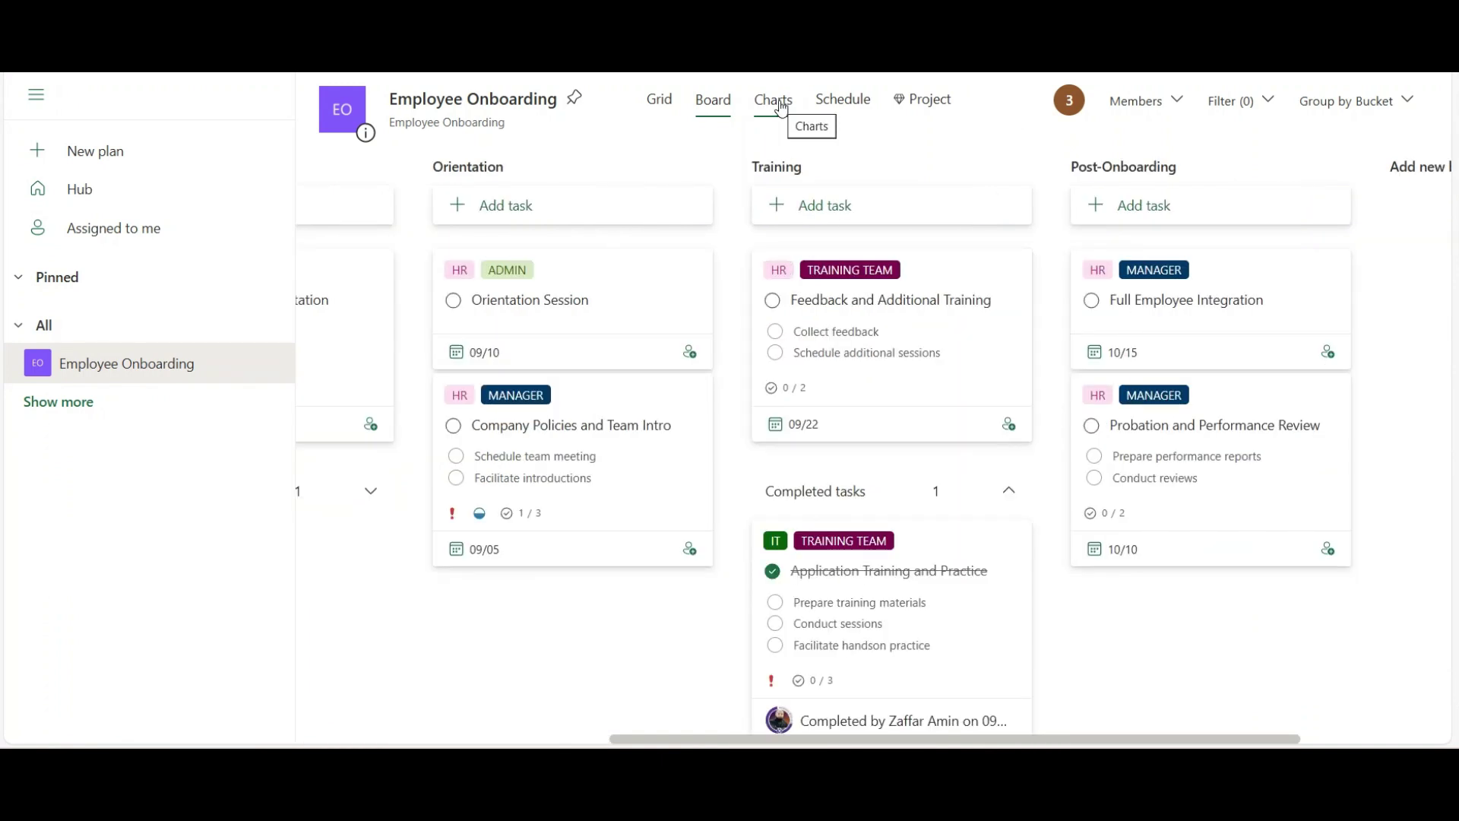
- Review the plan's progress charts in Charts view
click(774, 100)
drag(1115, 278, 1088, 250)
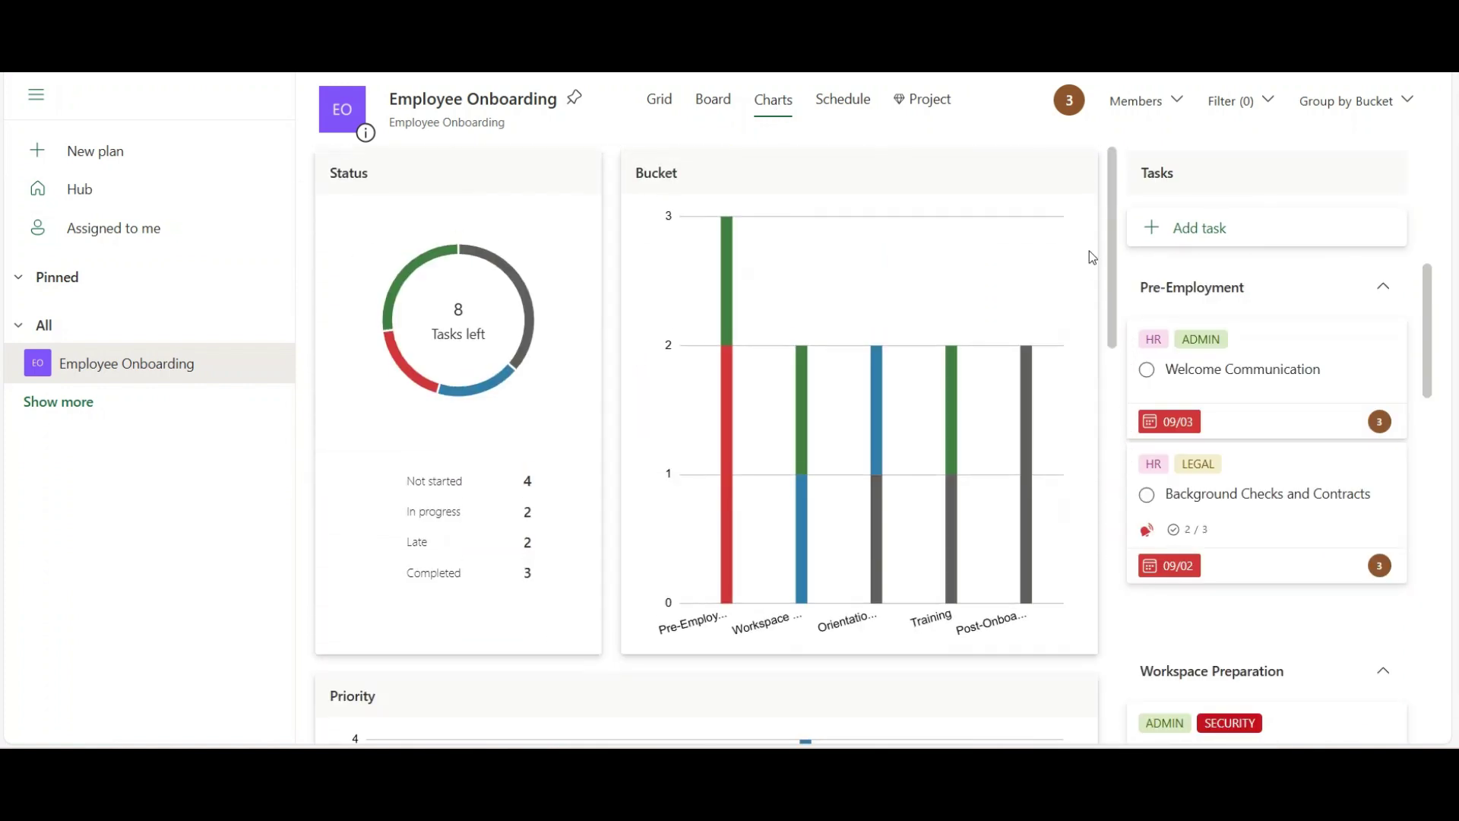
mouse_move(423, 270)
mouse_move(401, 368)
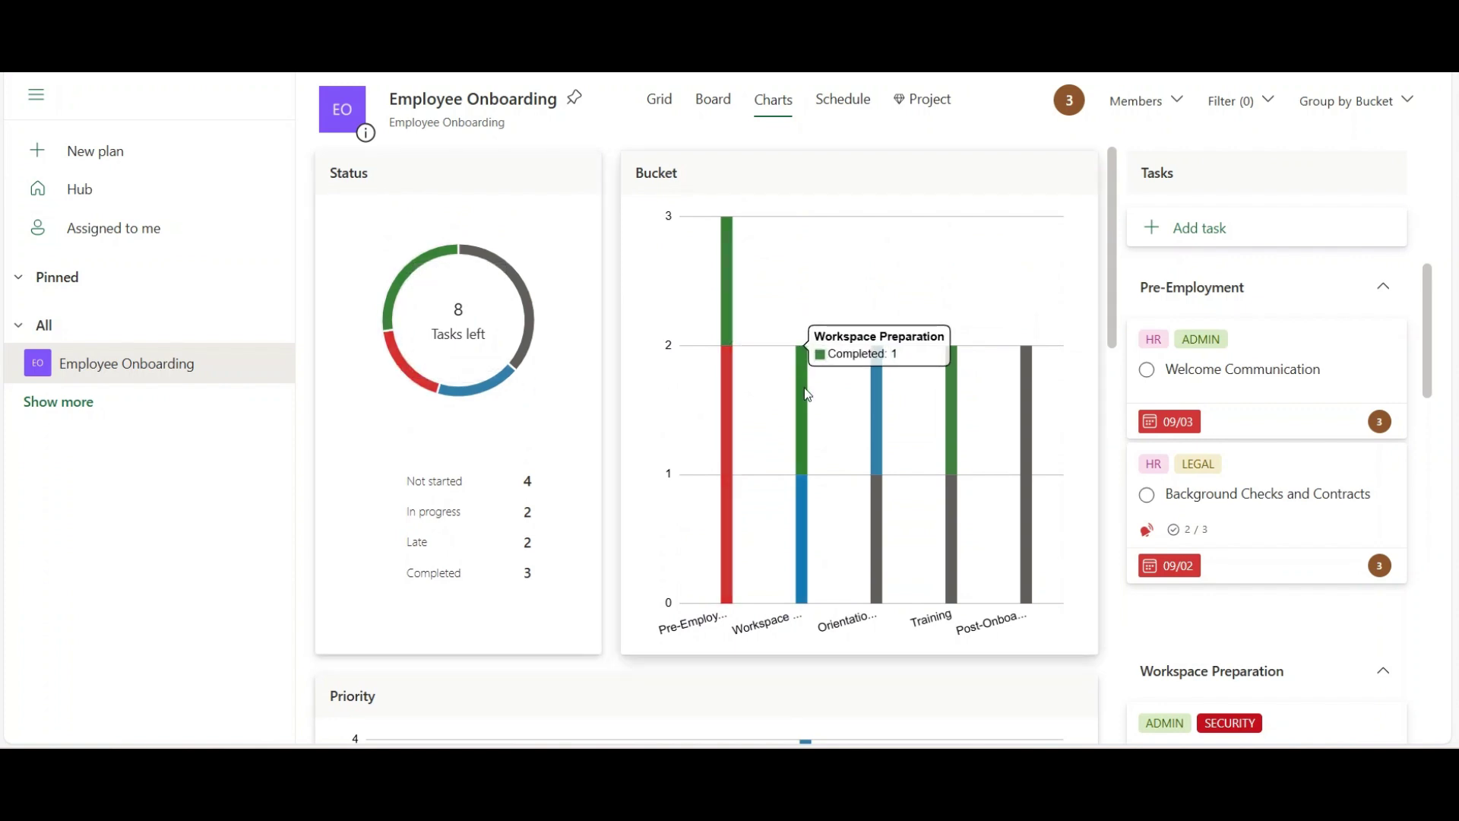
- In Schedule view, try Week layout, list the August 26 and 22 tasks, and advance to September 2024
click(836, 107)
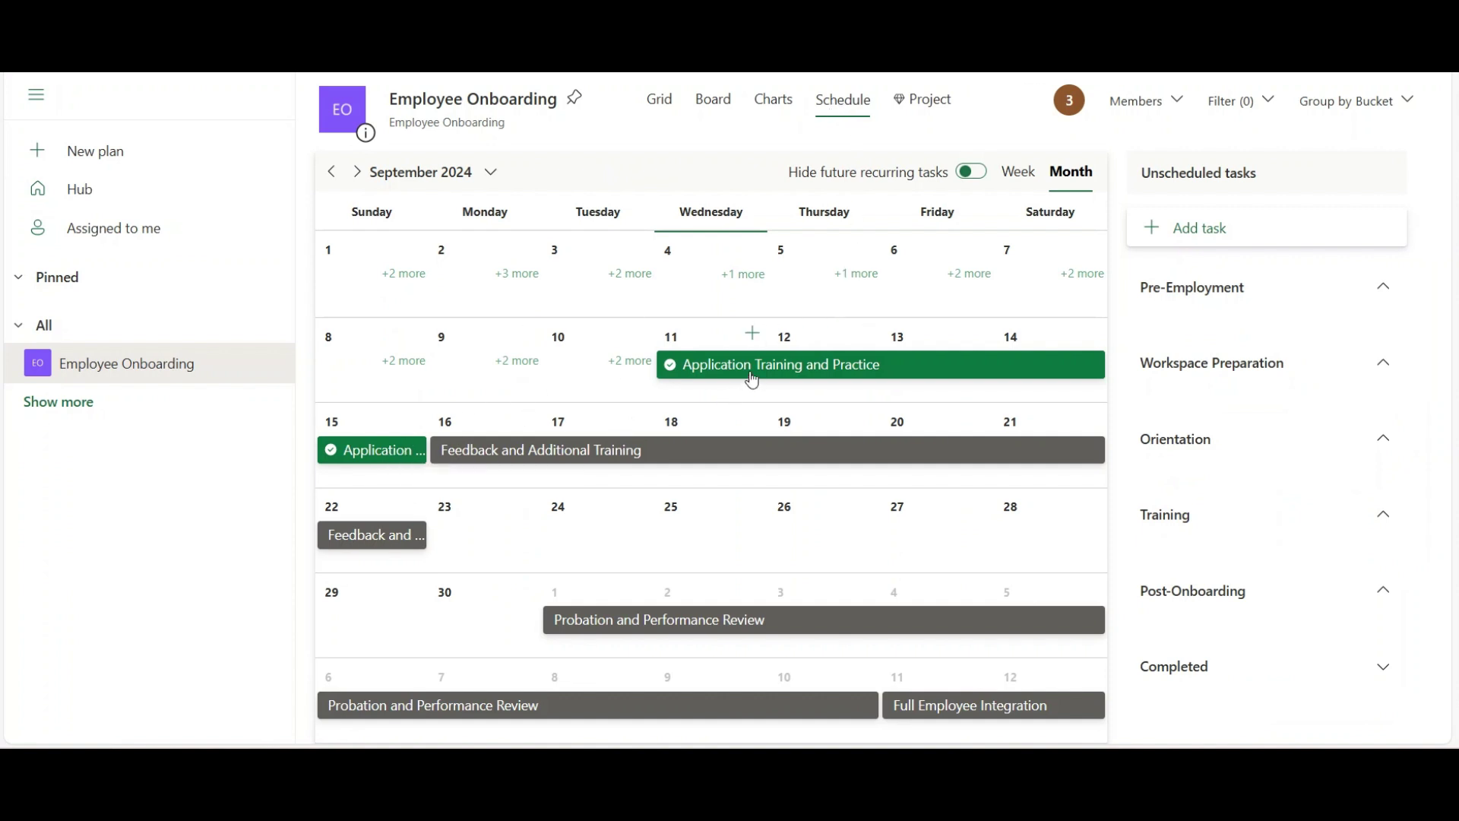
click(1019, 171)
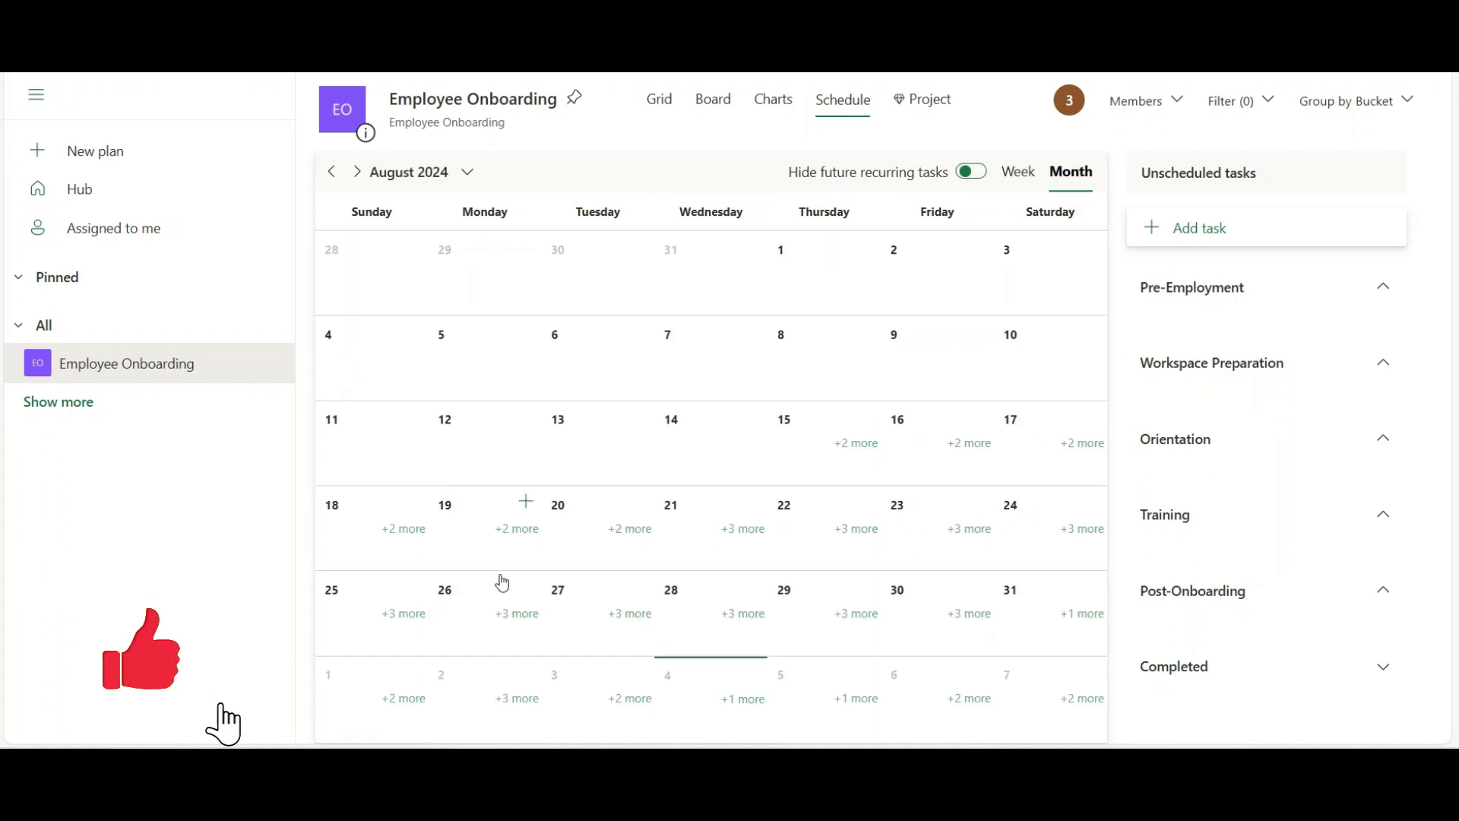
click(519, 614)
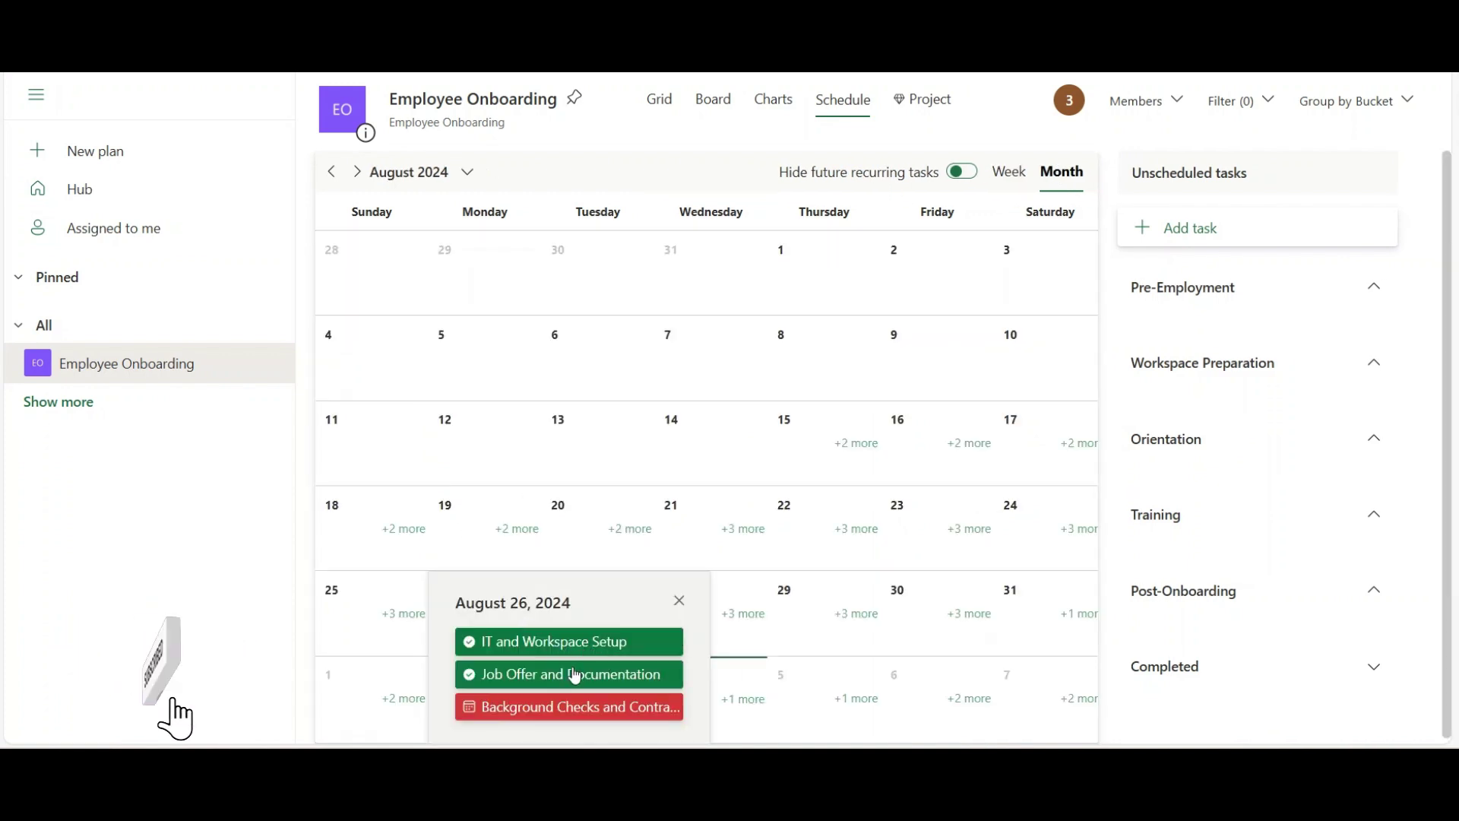
click(859, 531)
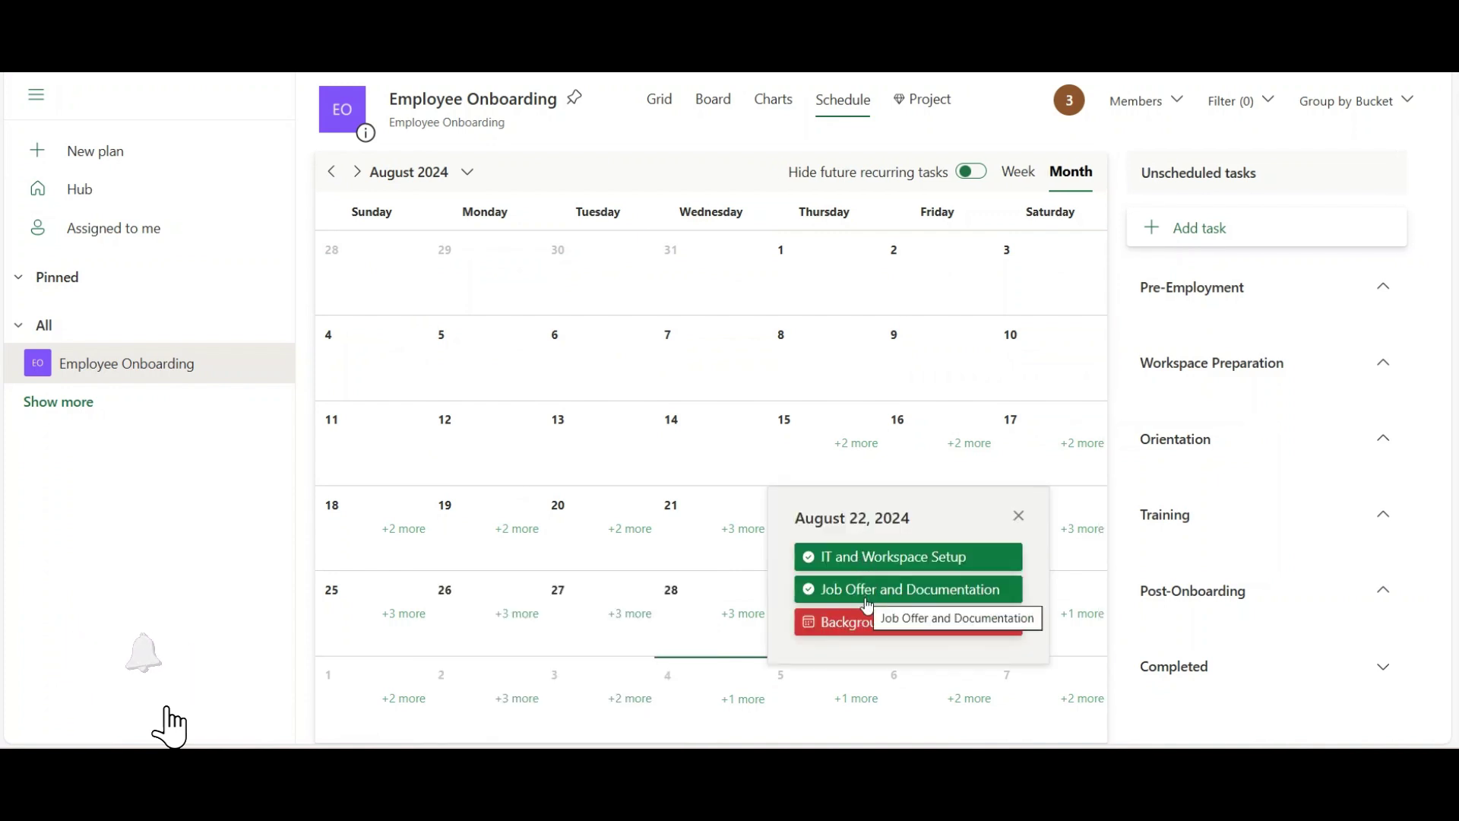
click(357, 173)
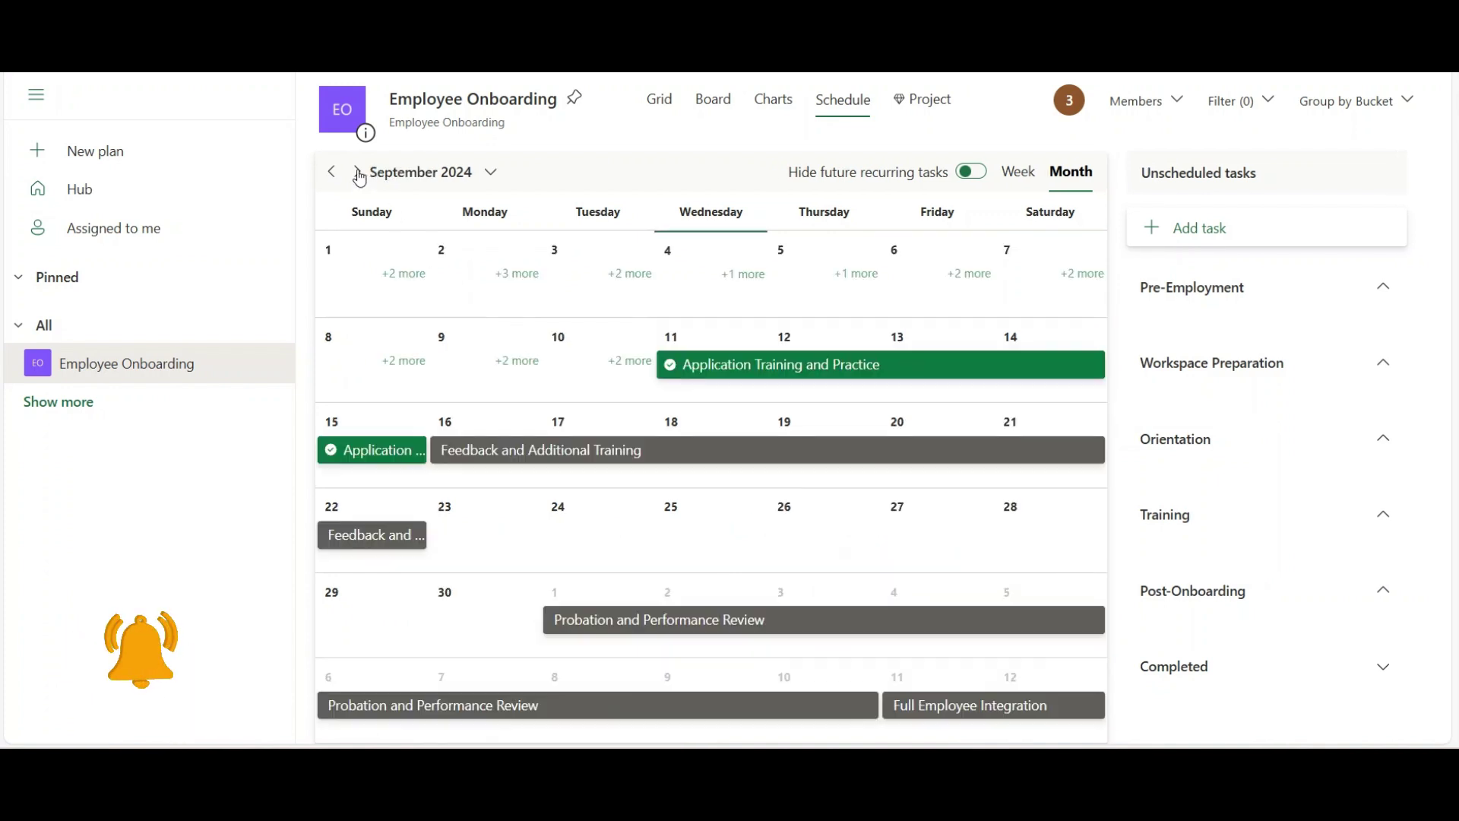
click(358, 174)
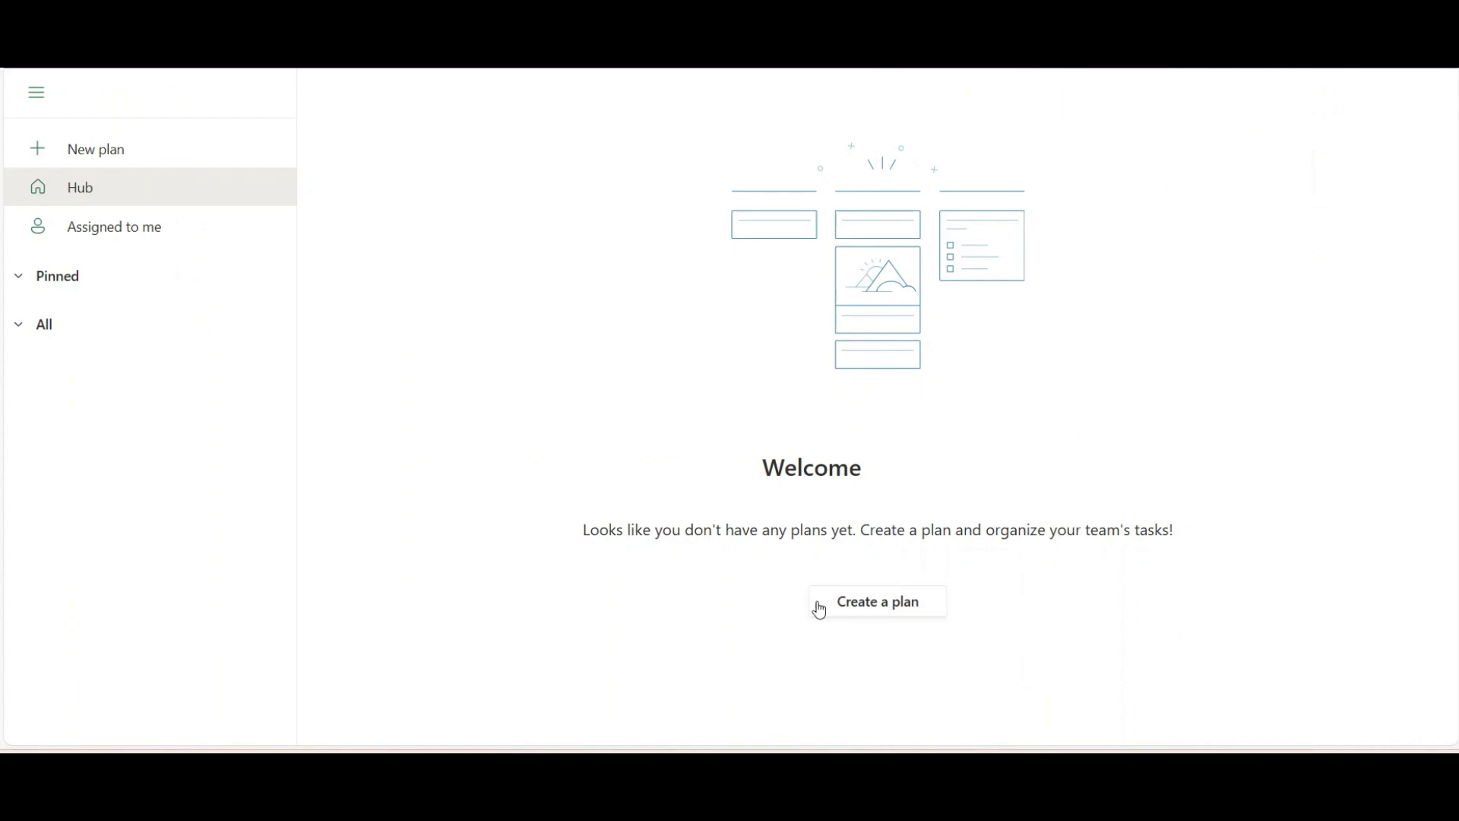
- Create a new blank plan titled 'Employee Onboarding'
click(857, 604)
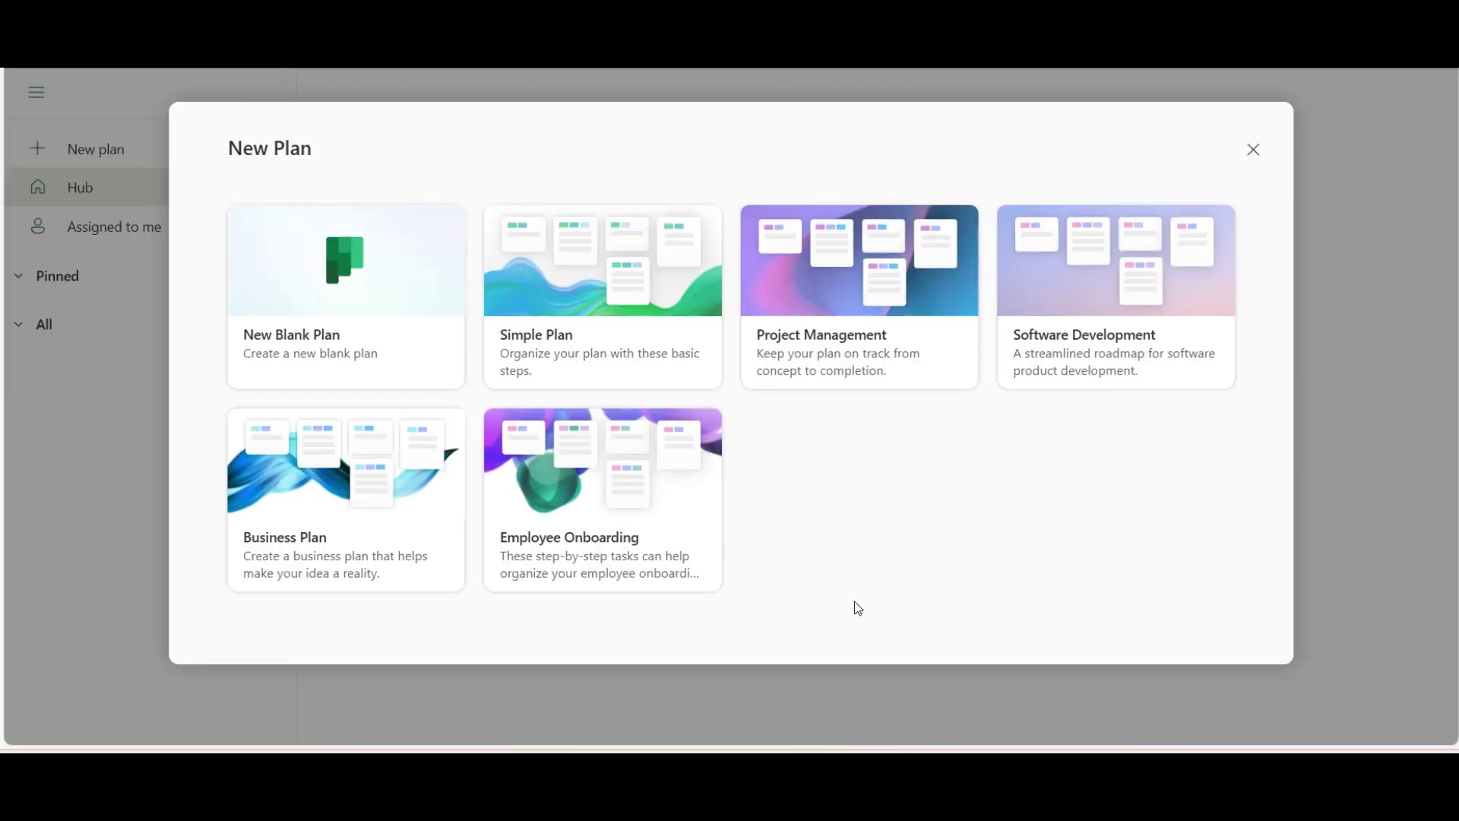
click(310, 287)
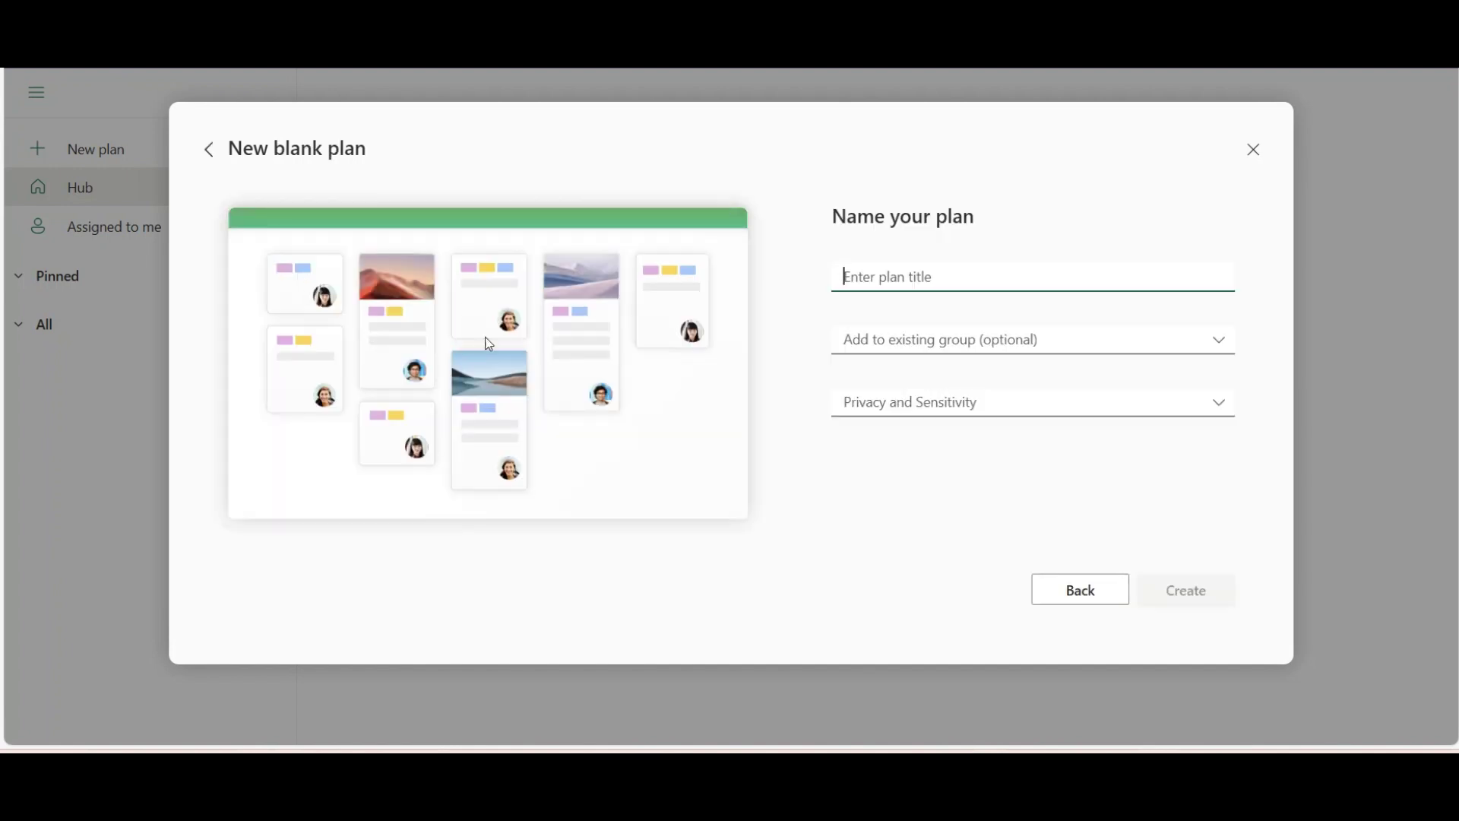
text(Employee Onboarding)
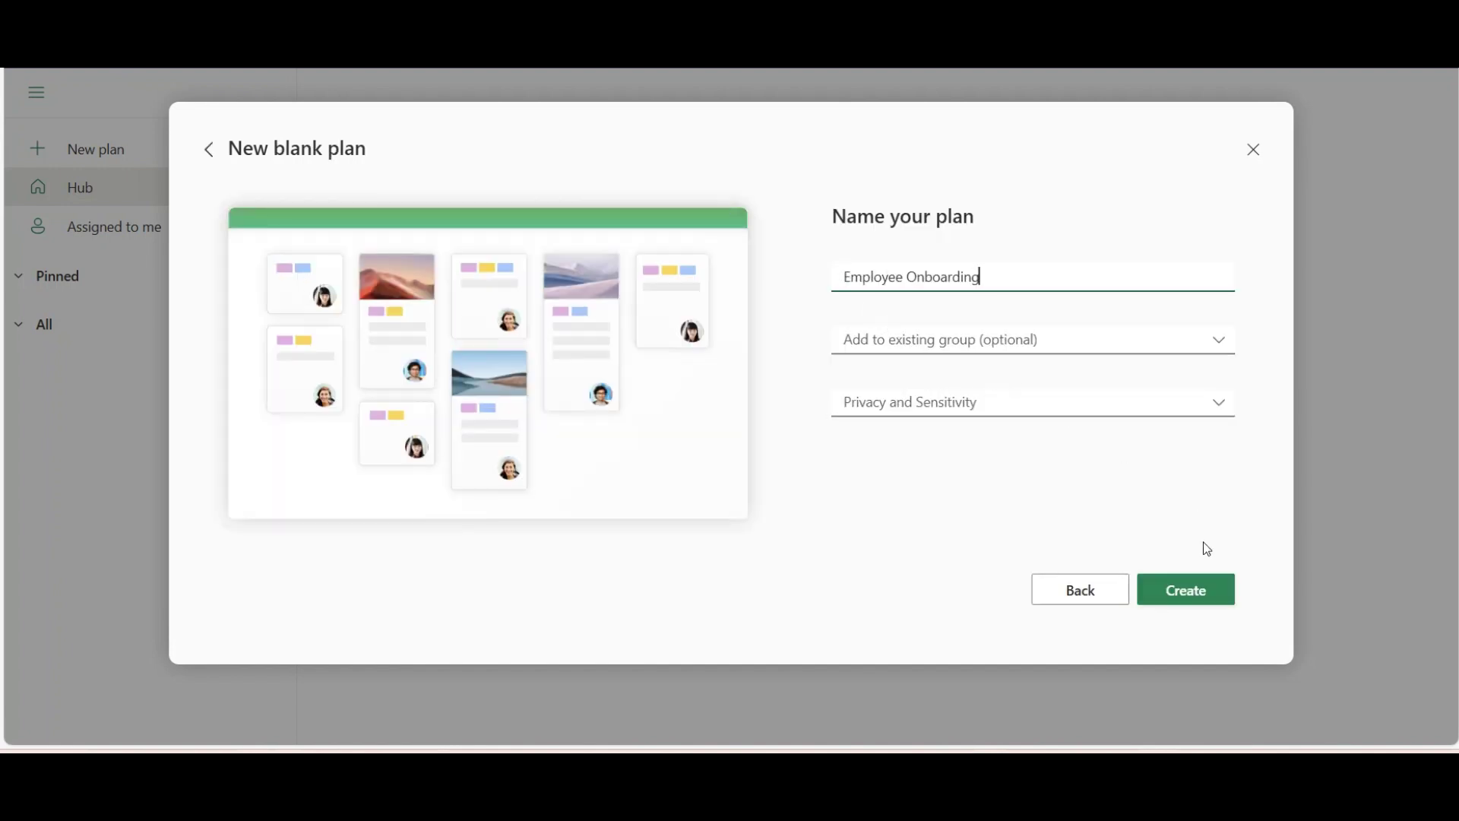
click(1195, 592)
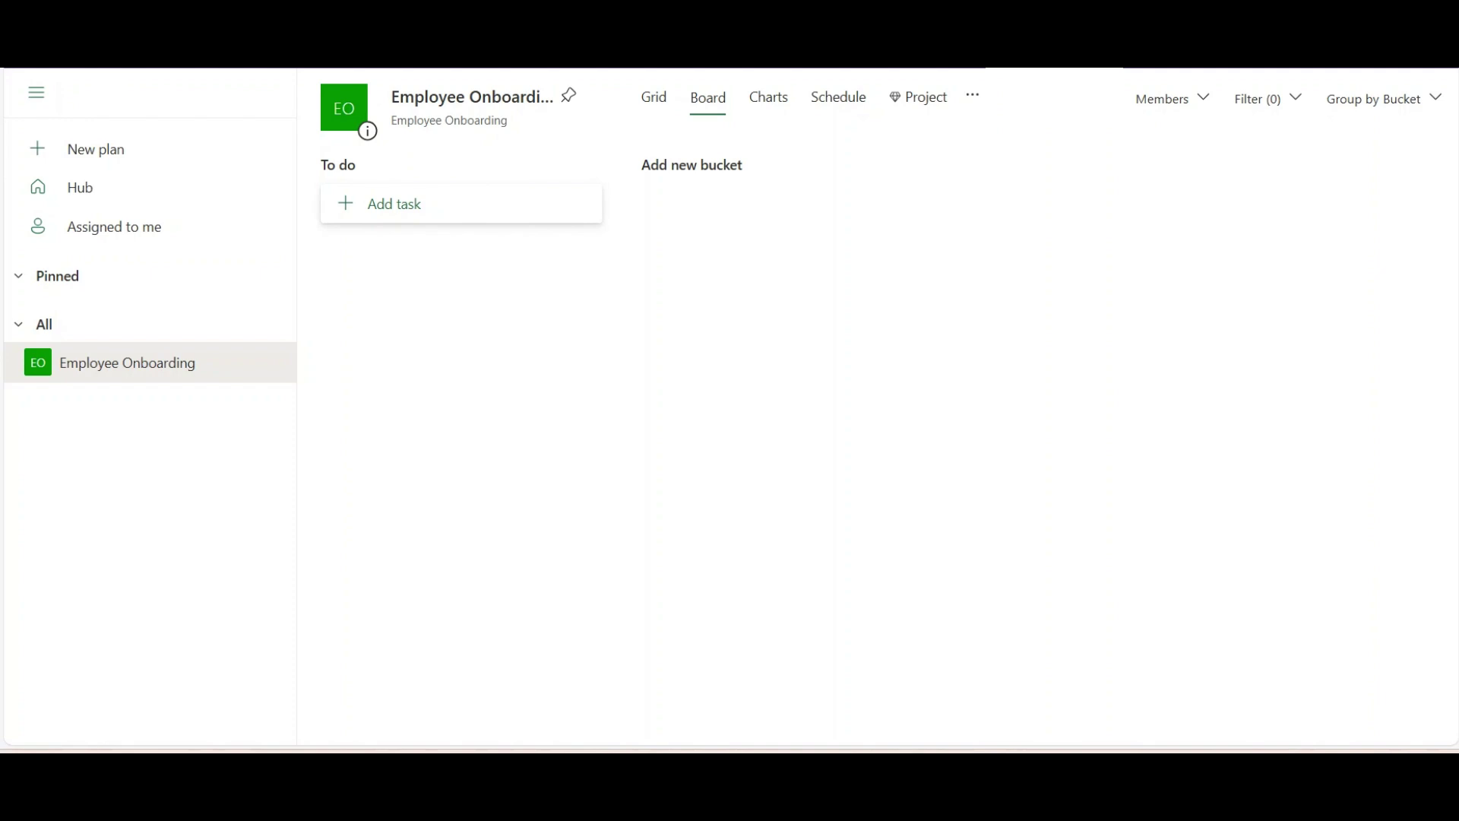
- Rename the To do bucket to Pre-Employment and add a Workspace Preparation bucket
drag(378, 174, 277, 163)
text(Pre-Employment)
key(Return)
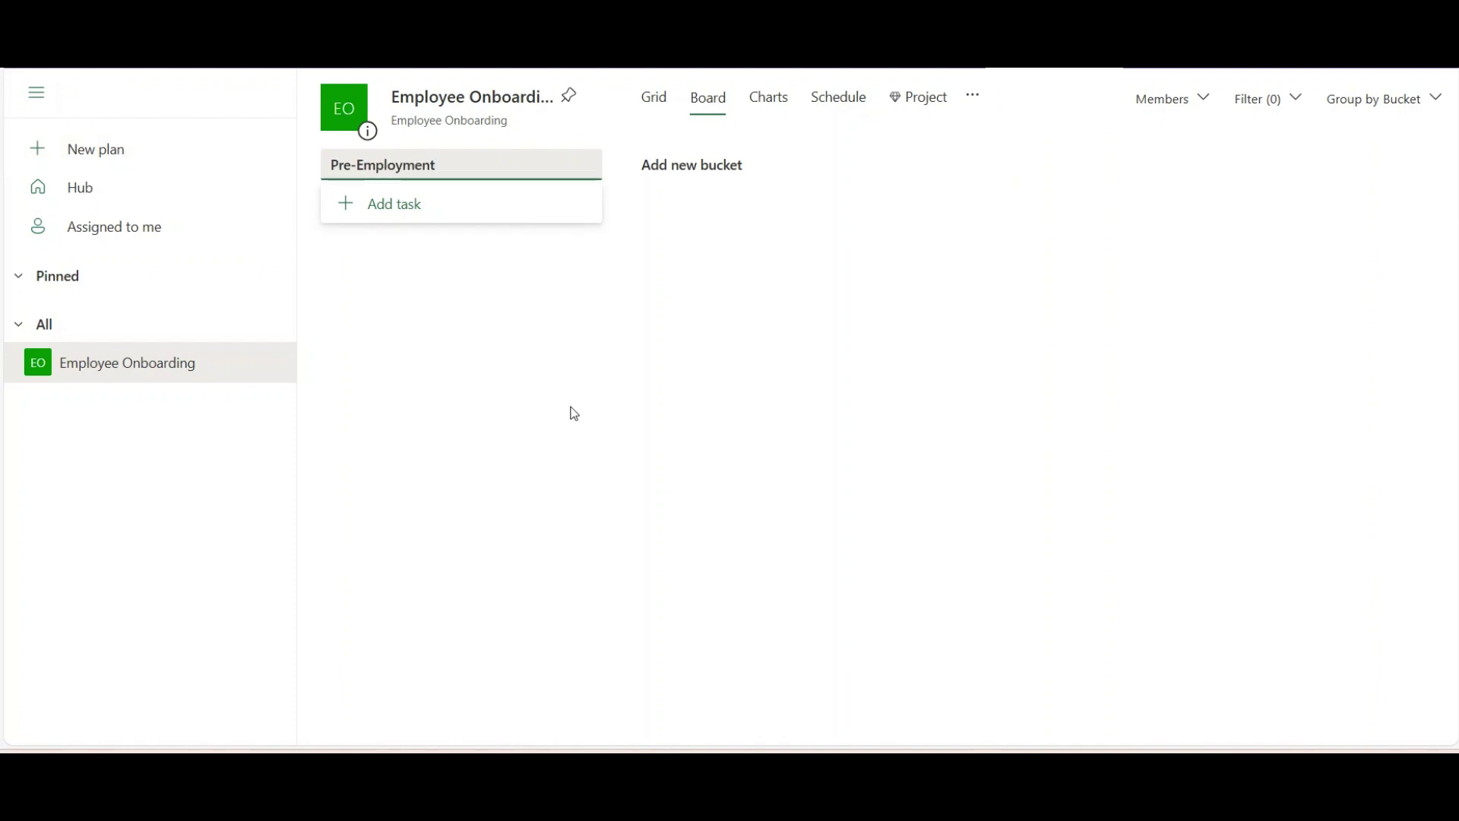
click(694, 175)
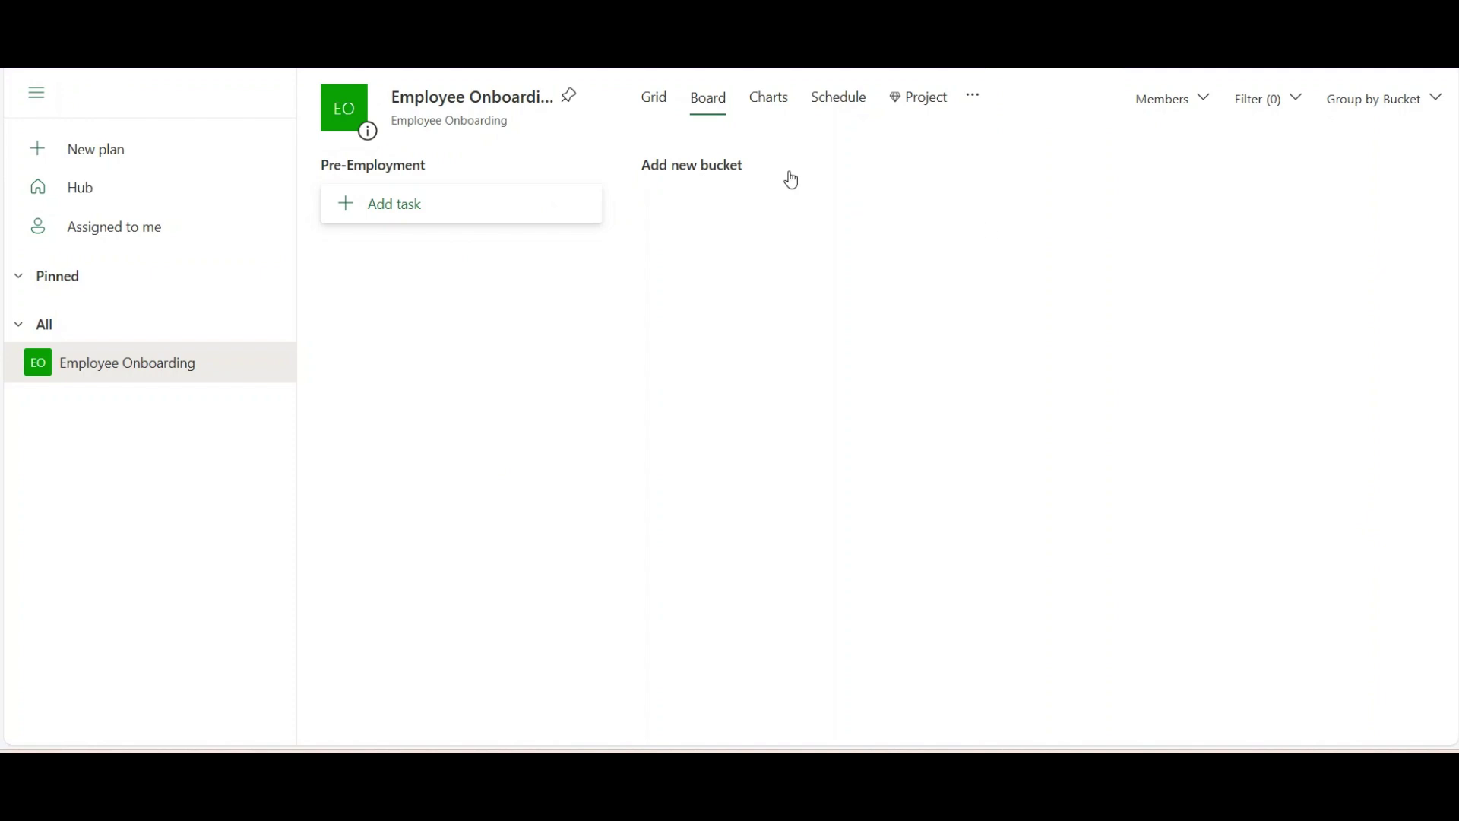
click(714, 173)
text(Workspace Preparation)
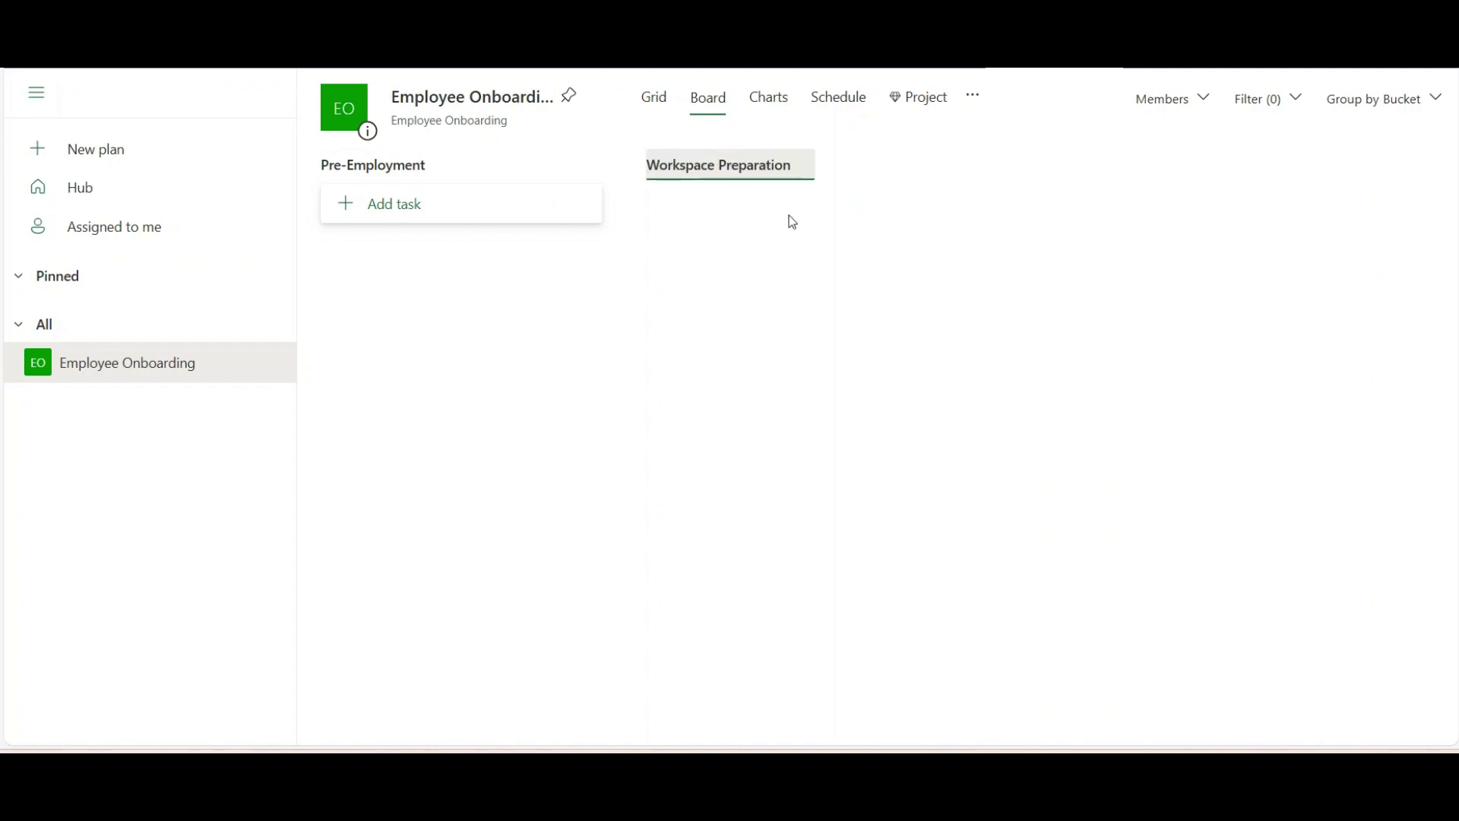
key(Return)
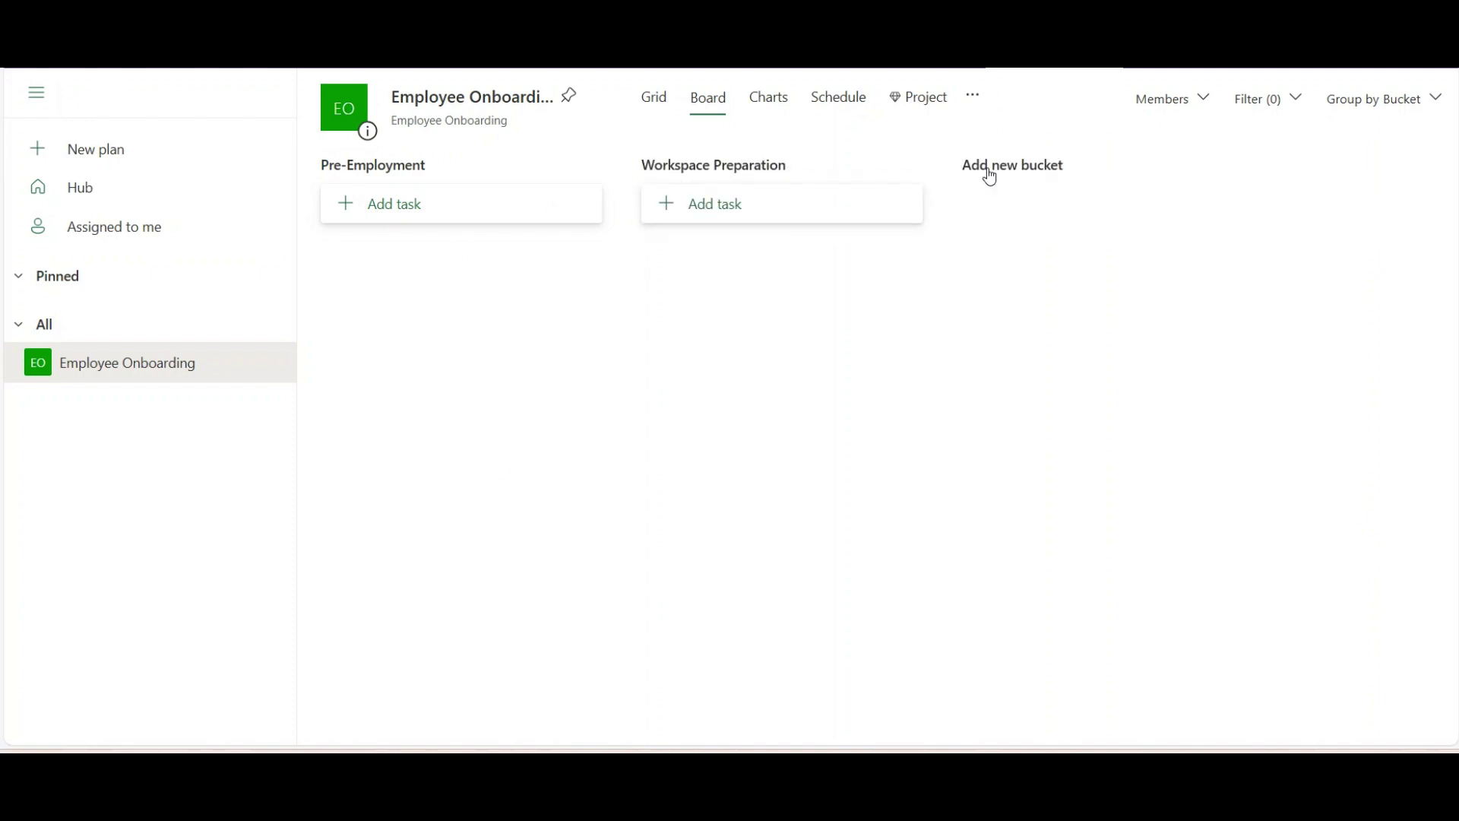
- Add Orientation, Training and Post Onboarding buckets to the board
click(990, 175)
text(Orientation)
key(Return)
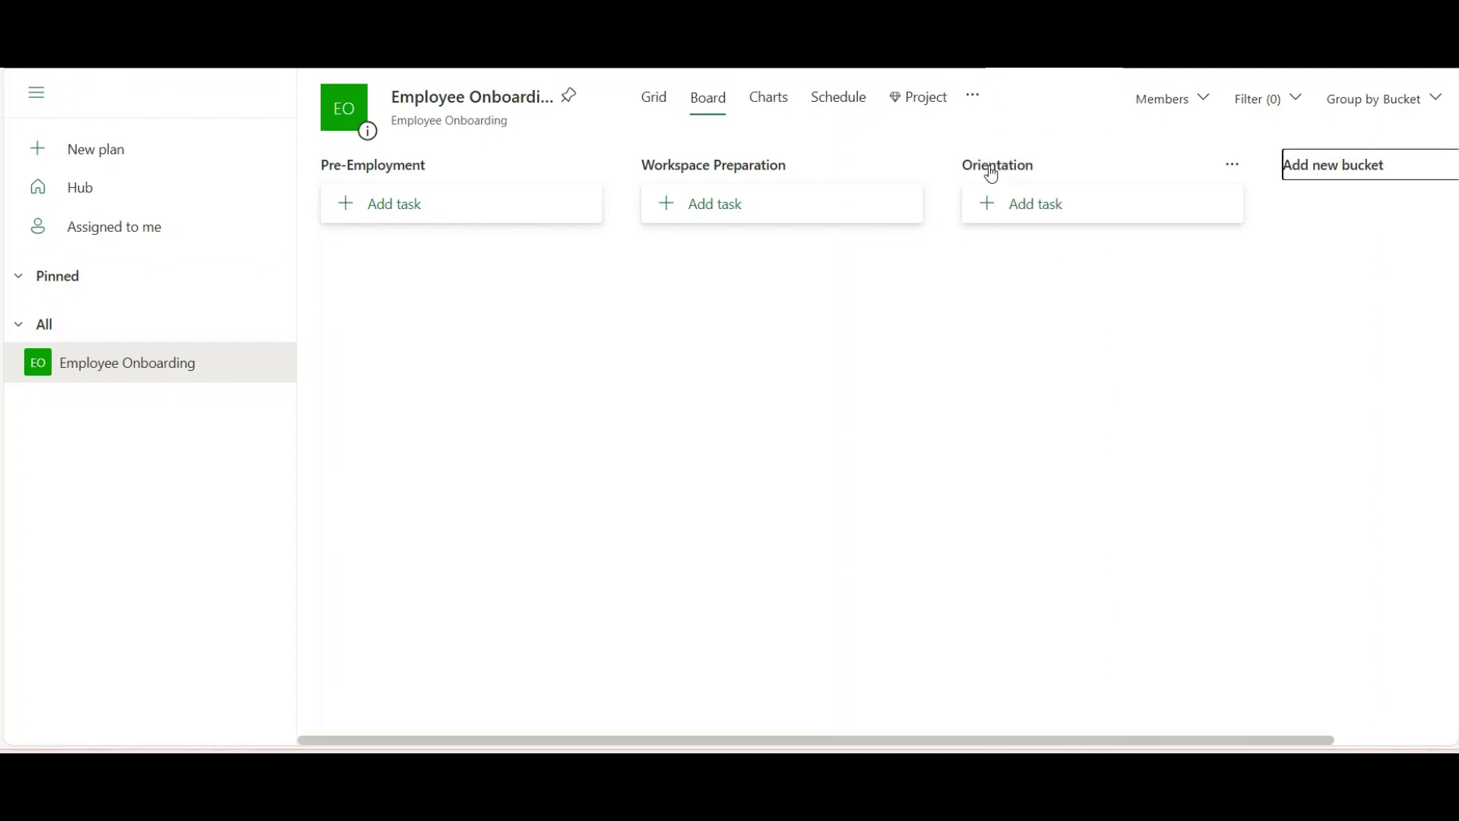
click(1307, 165)
text(Training)
key(Return)
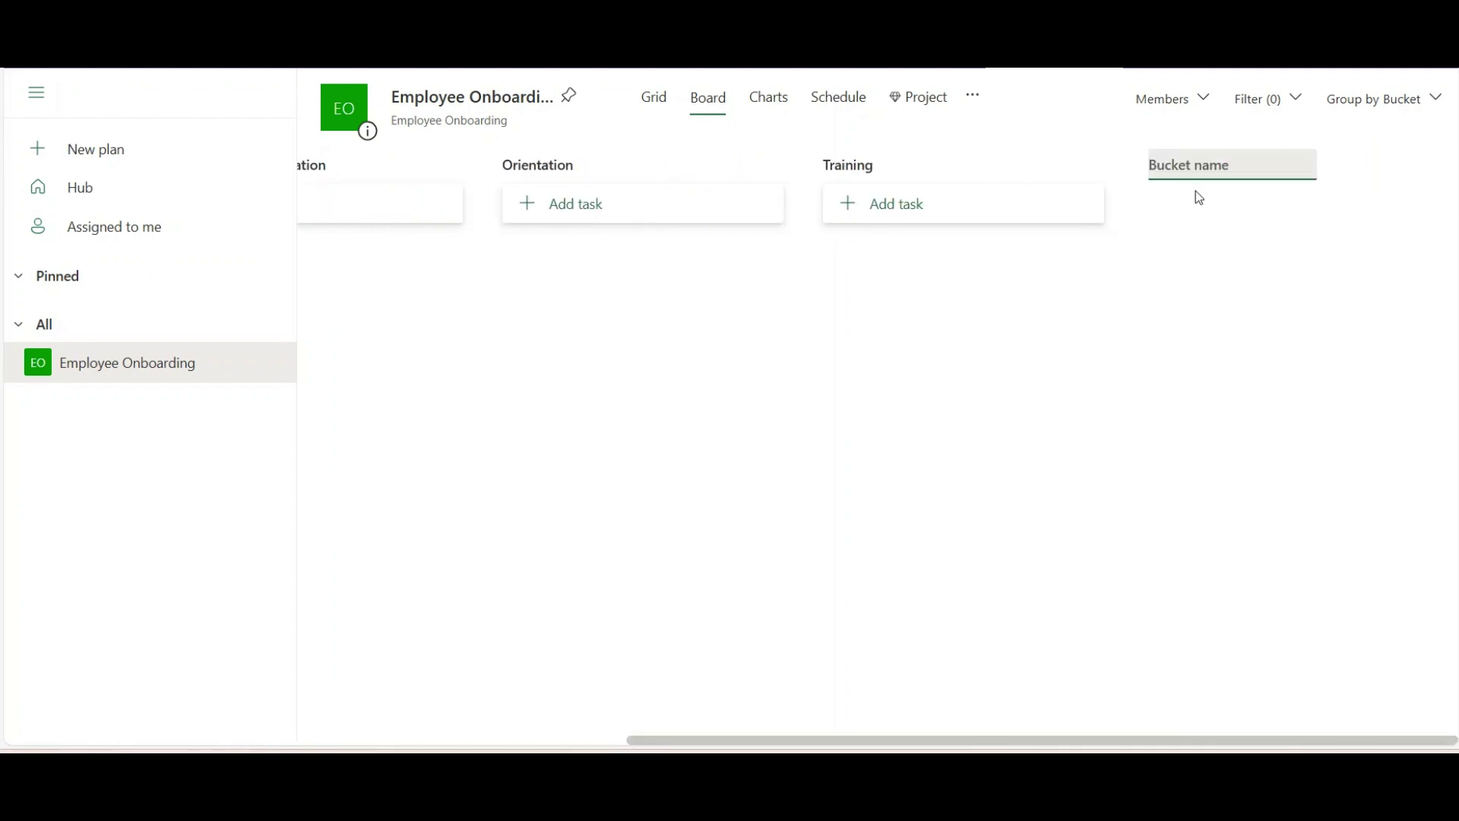
text(Post Onboarding)
key(Return)
scroll(1325, 723, left, 10)
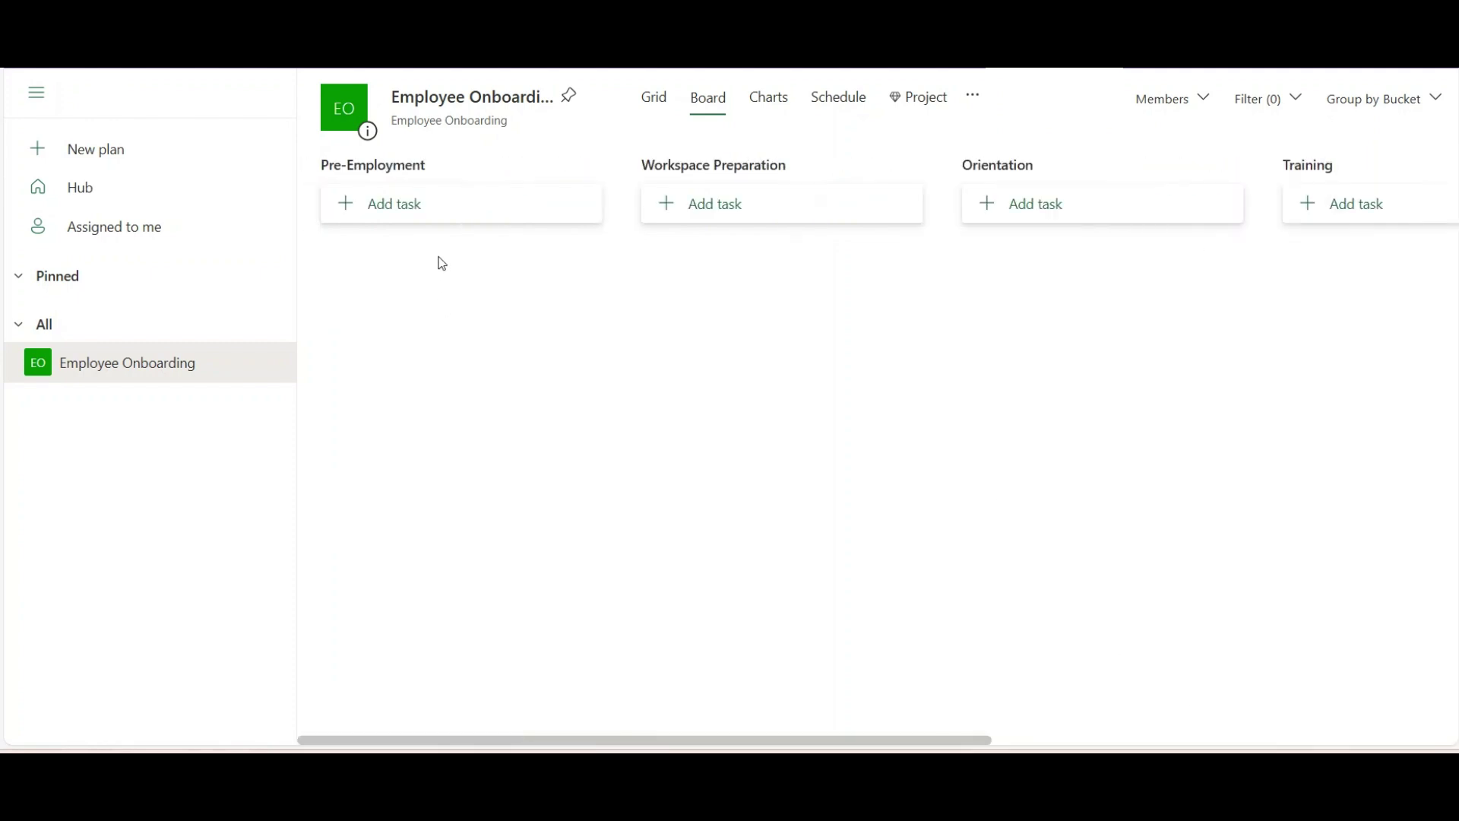
- In Grid view, add the Job Offer and Documentation task starting August 15, 2024
click(662, 109)
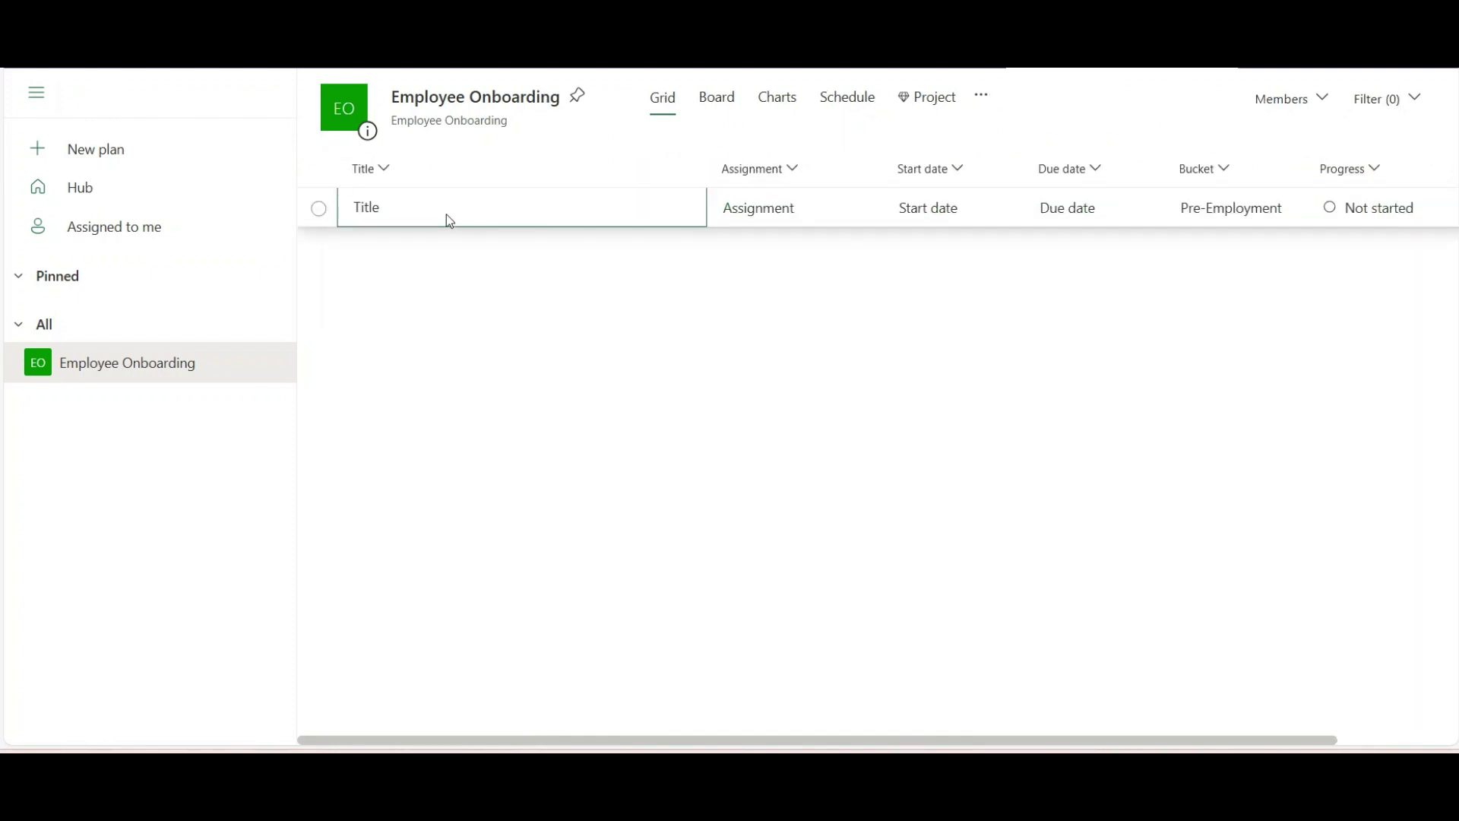
click(445, 214)
text(Job Offer and Documentation)
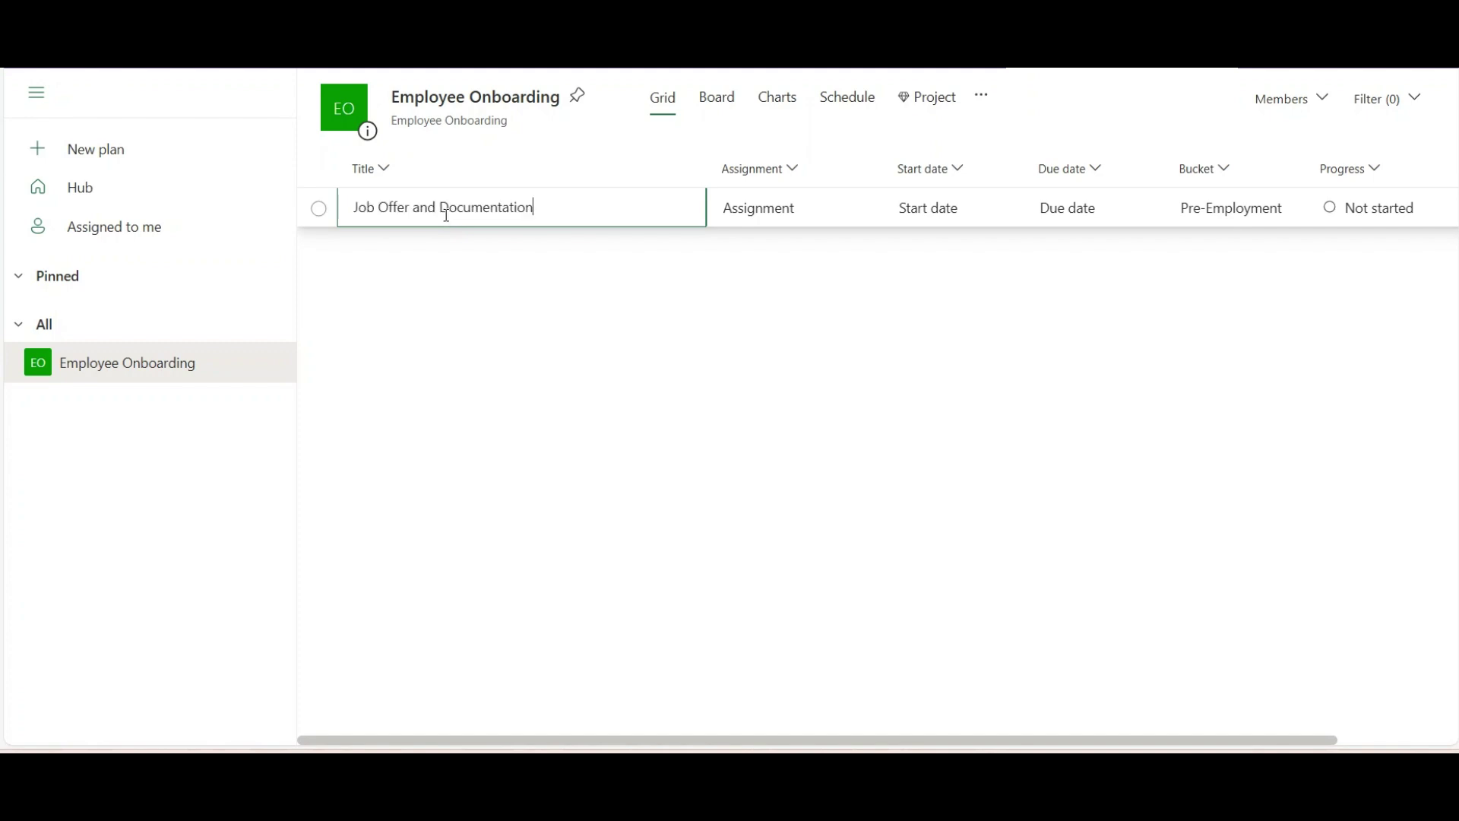
key(Tab)
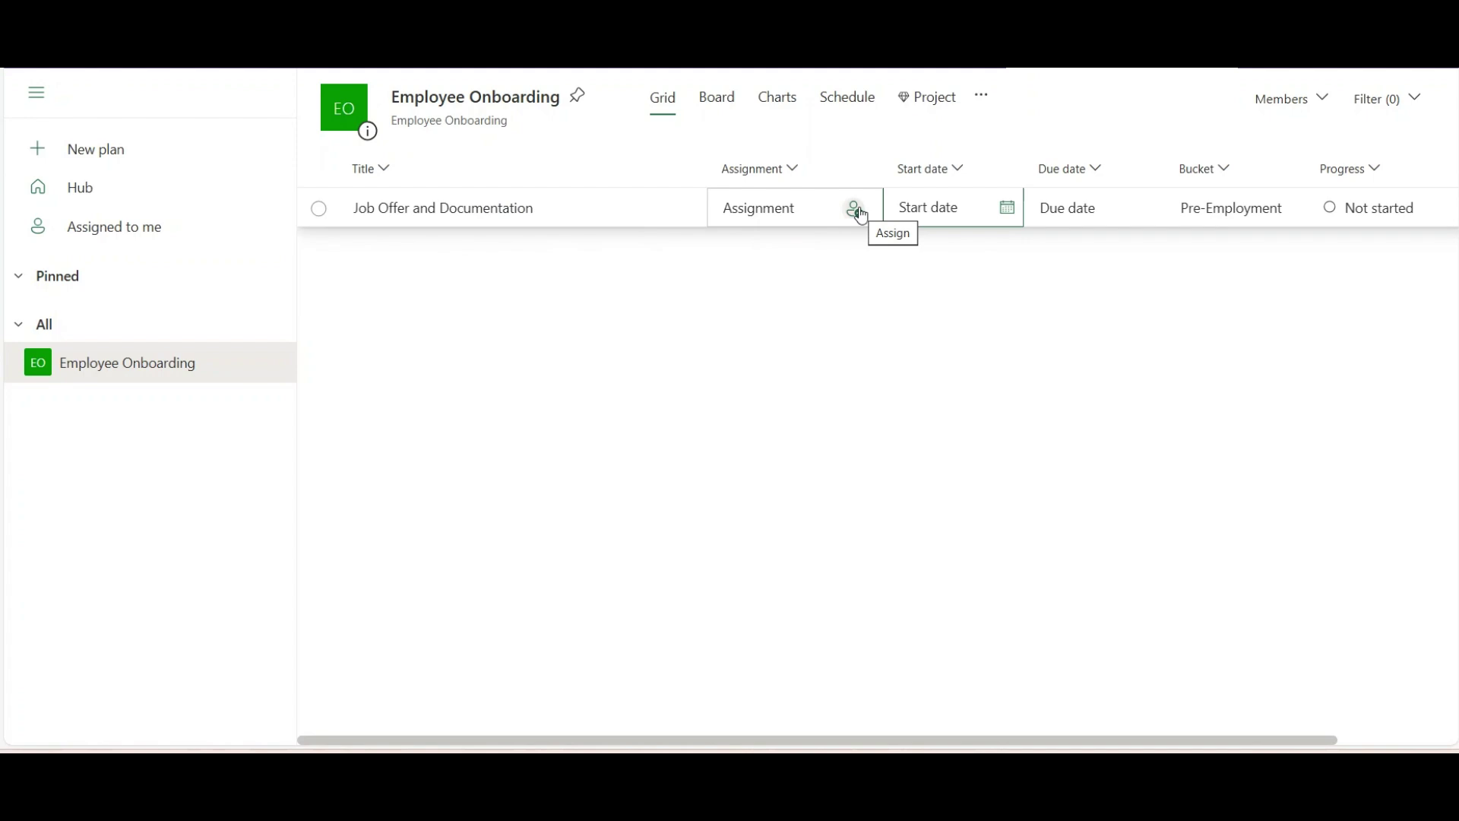
click(1008, 209)
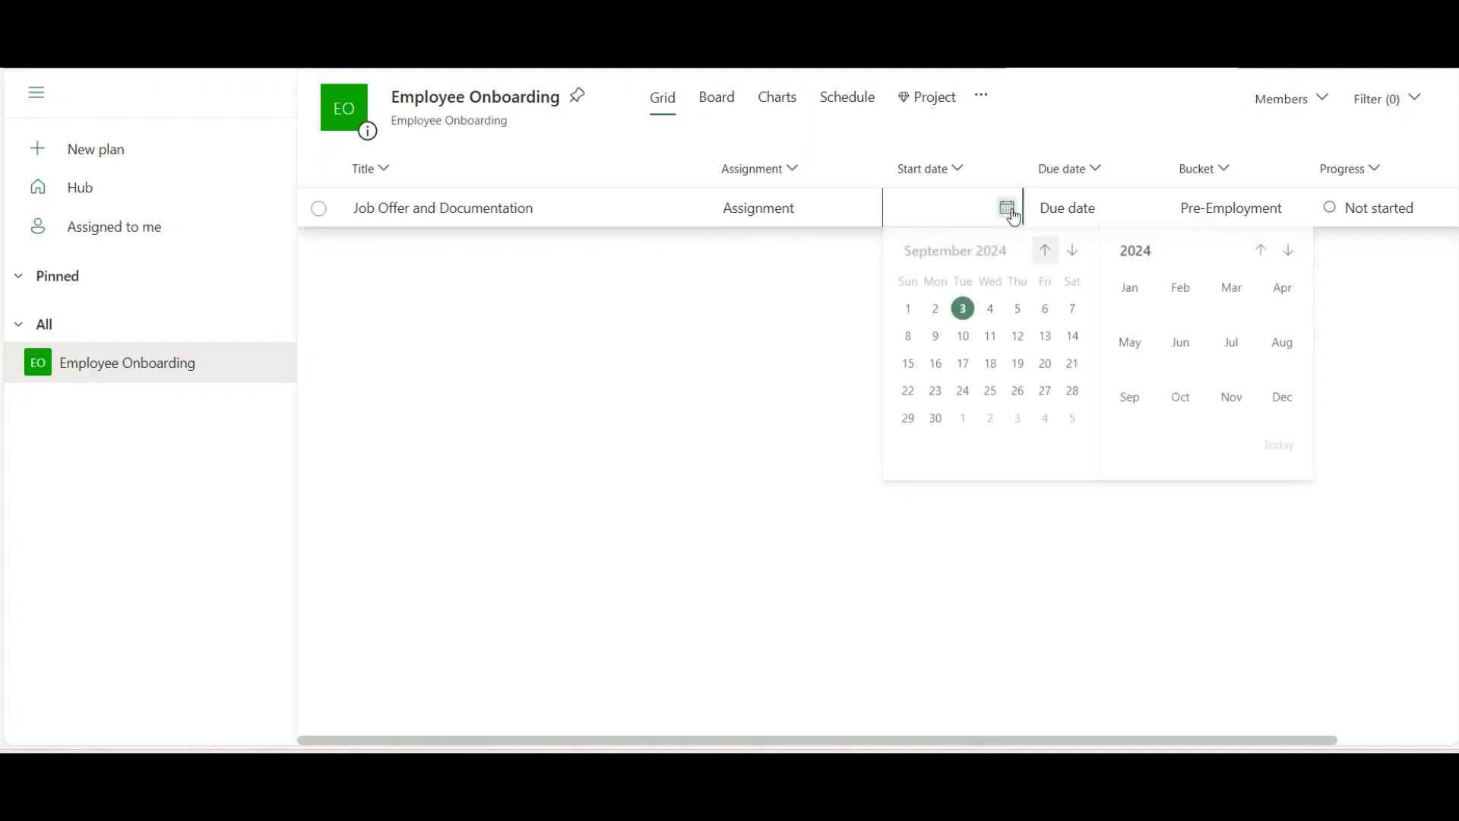
click(1038, 260)
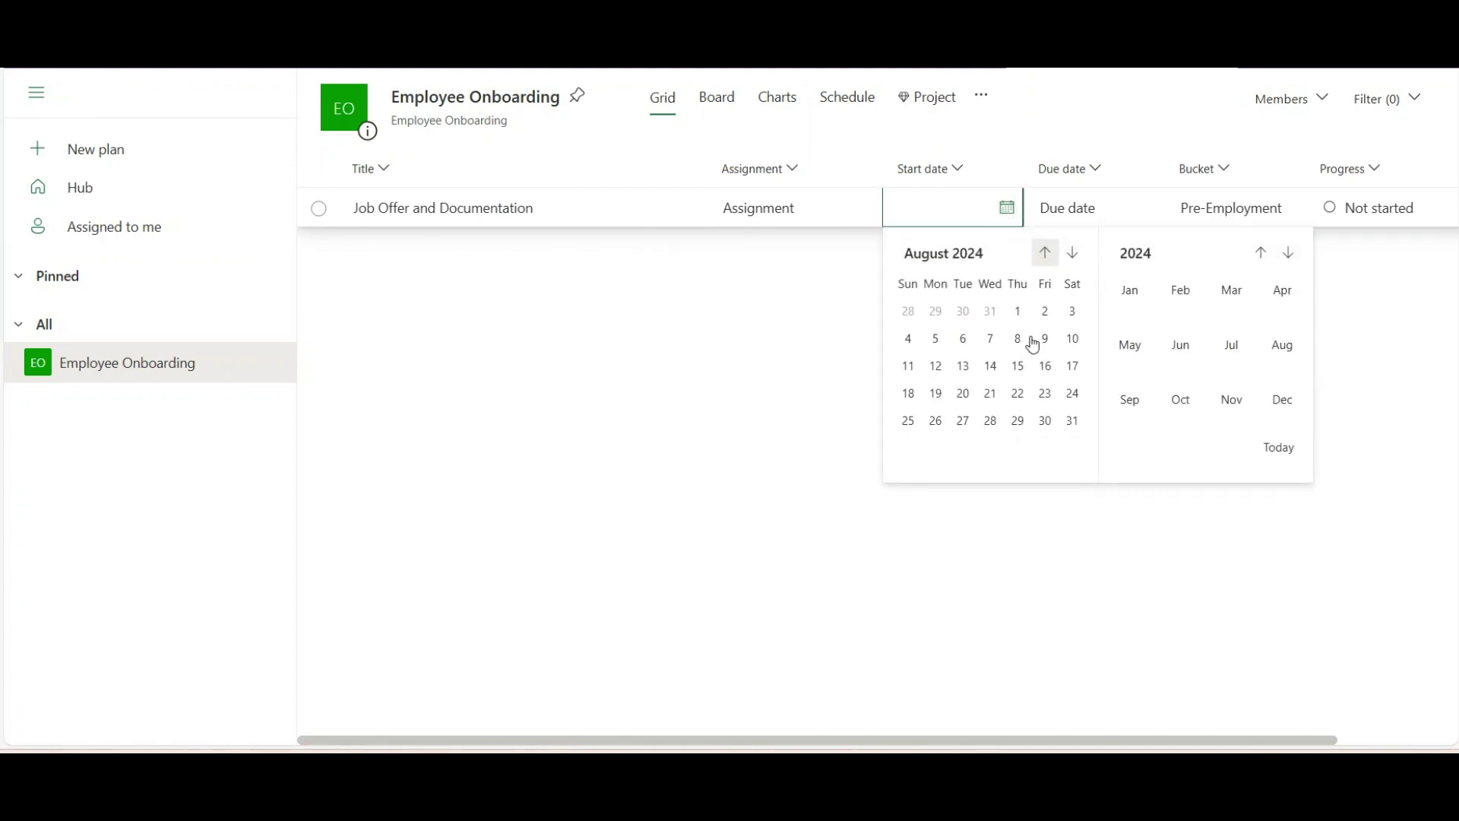
click(1021, 367)
- Give Job Offer and Documentation an August 30 due date in Pre-Employment with Medium priority
click(1092, 217)
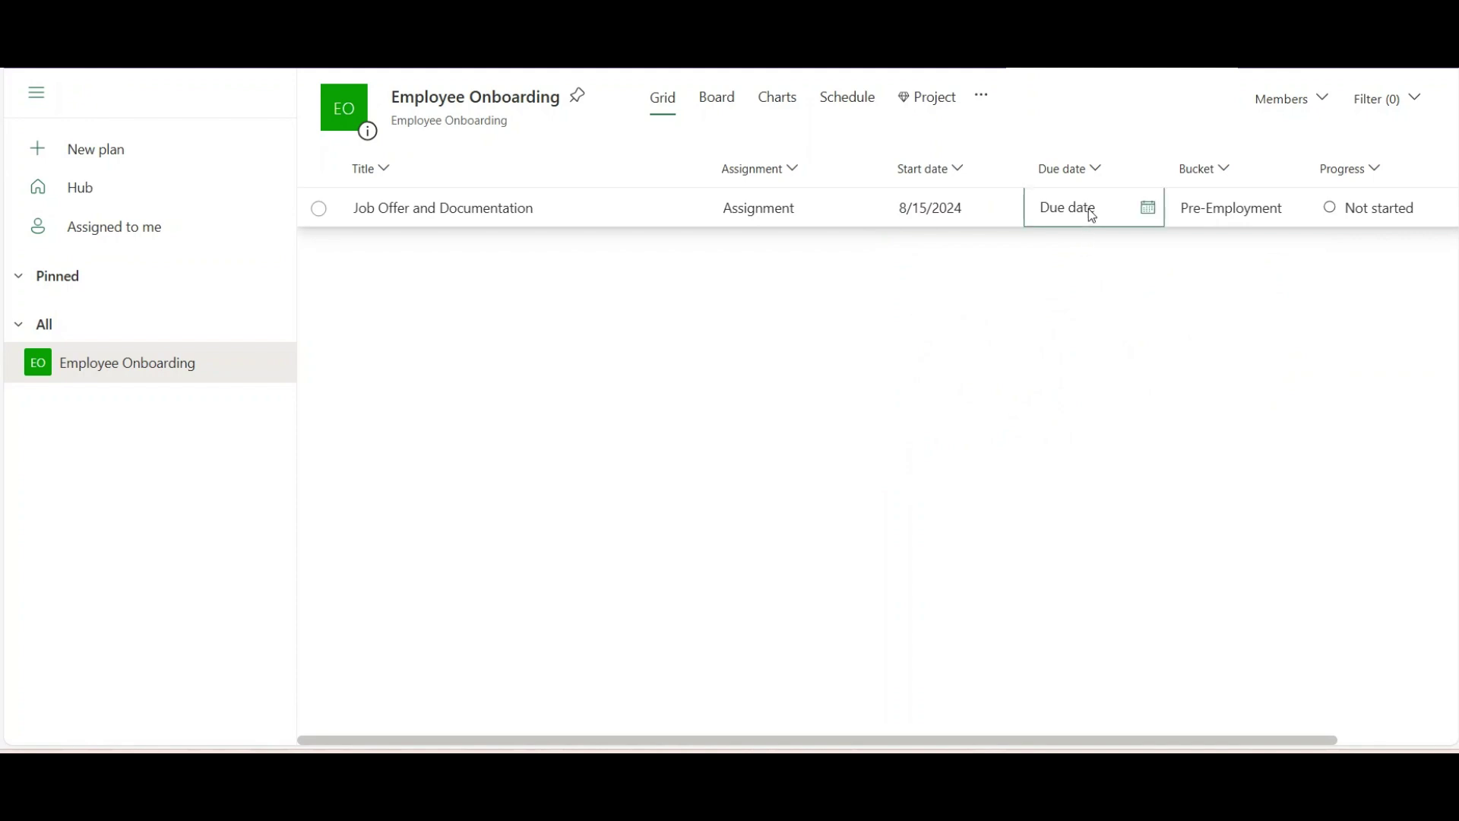
click(1148, 208)
click(1183, 251)
click(1187, 424)
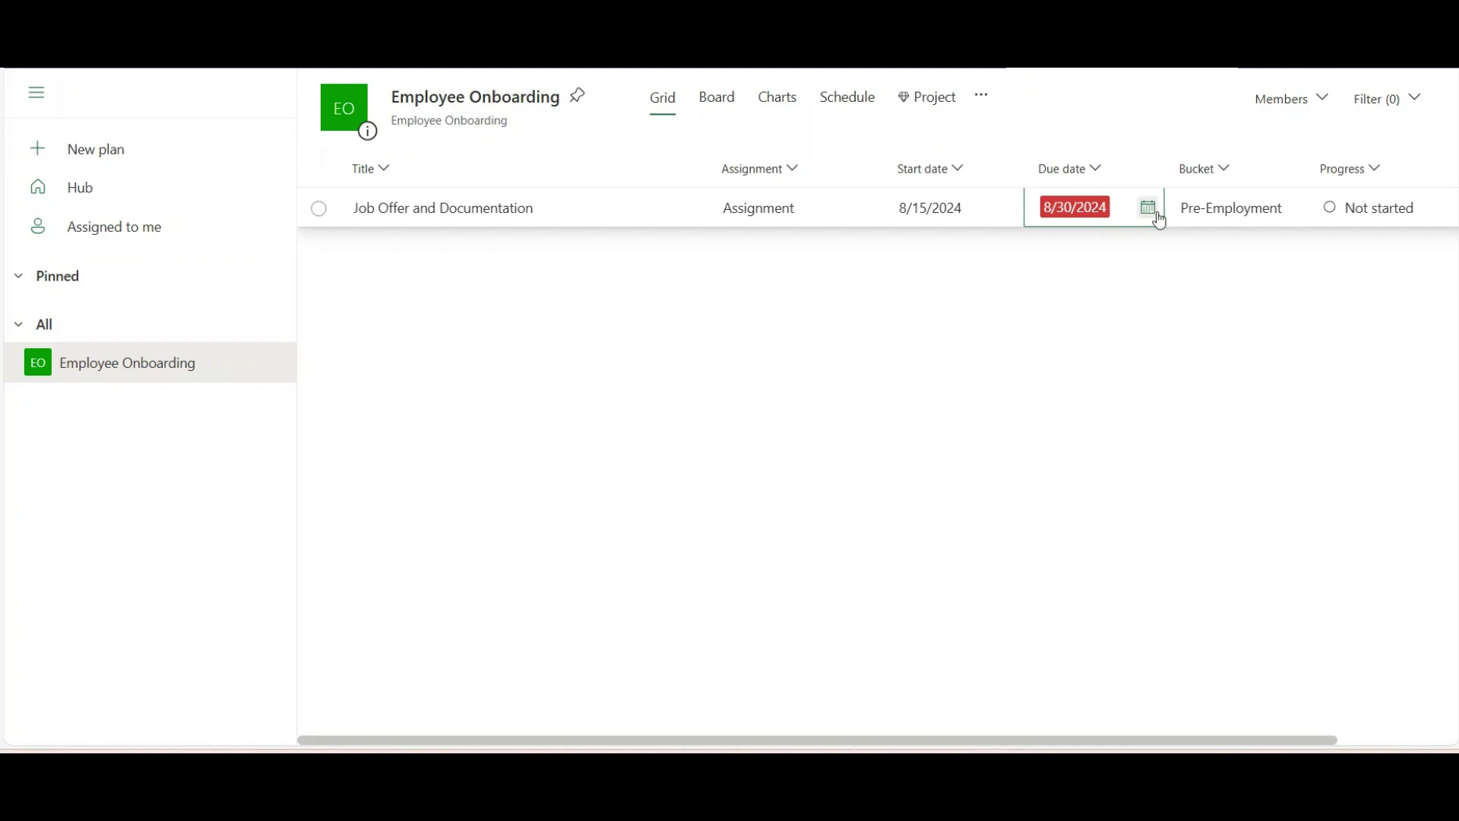
click(1291, 210)
click(1197, 255)
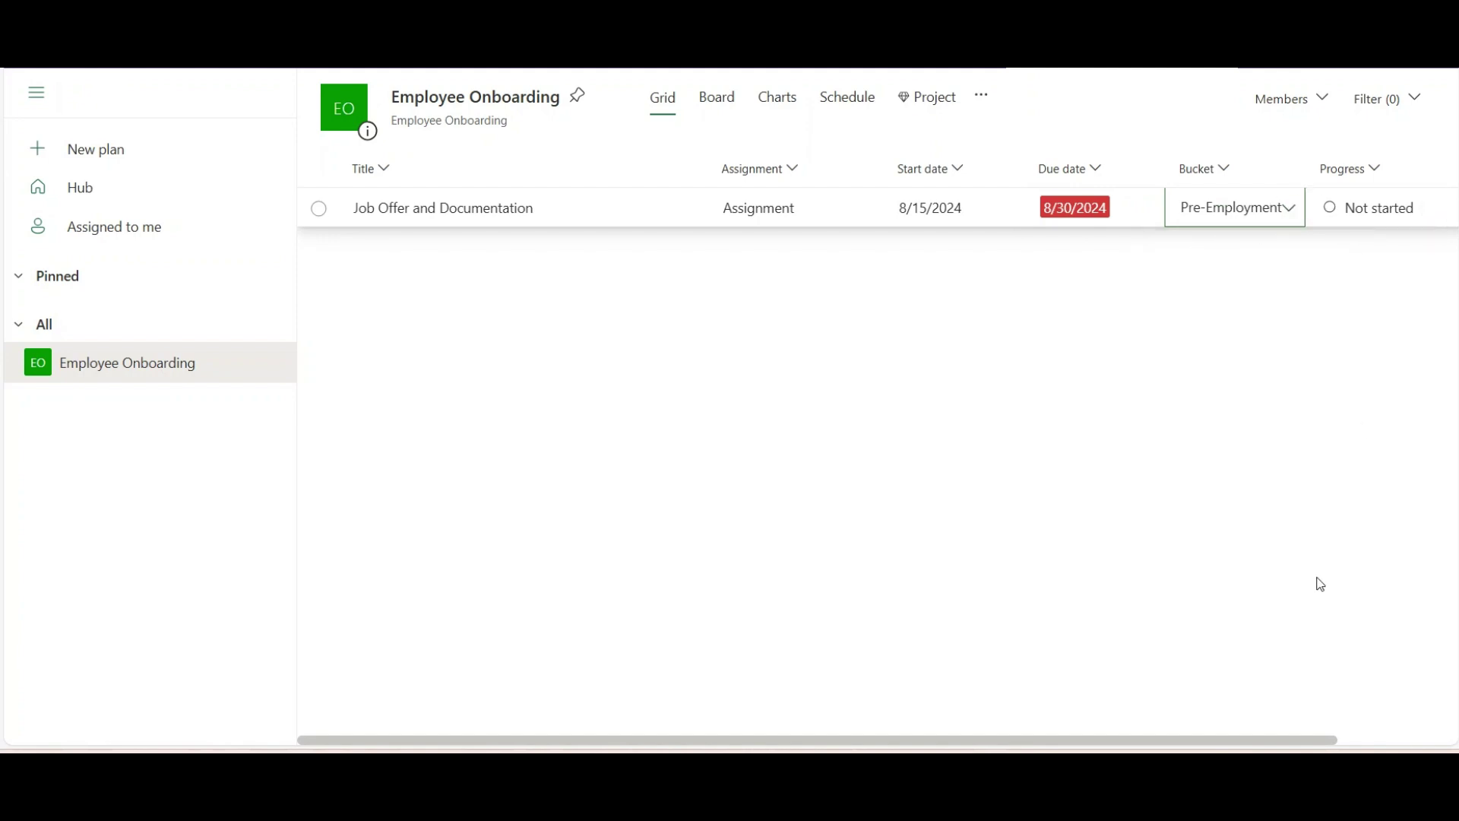
scroll(1320, 583, right, 2)
click(1406, 217)
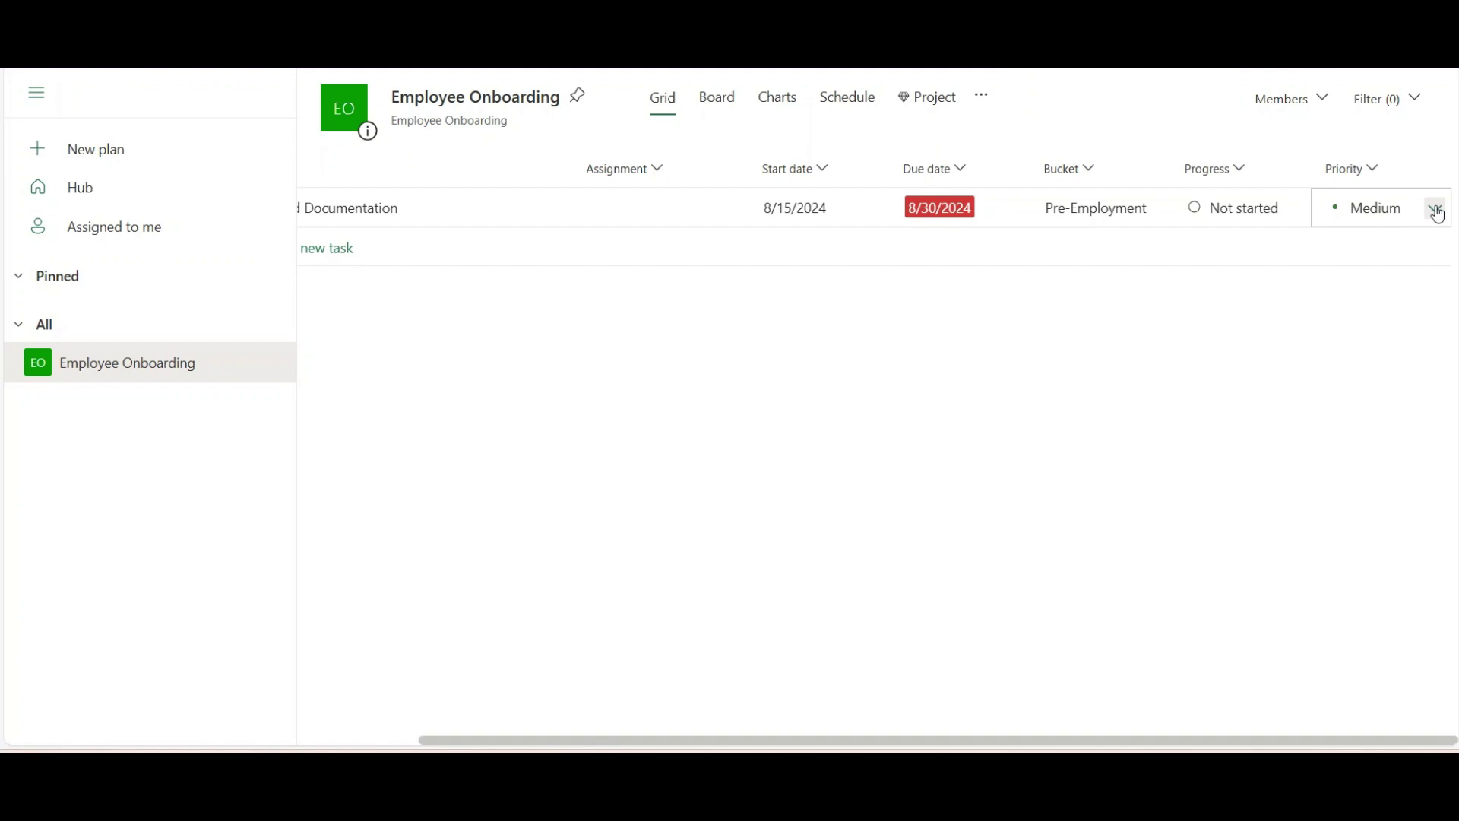
- Add Background Checks and Contracts, running August 21 to September 2, 2024
click(1237, 212)
click(443, 251)
text(Background Checks and Contracts)
key(Tab)
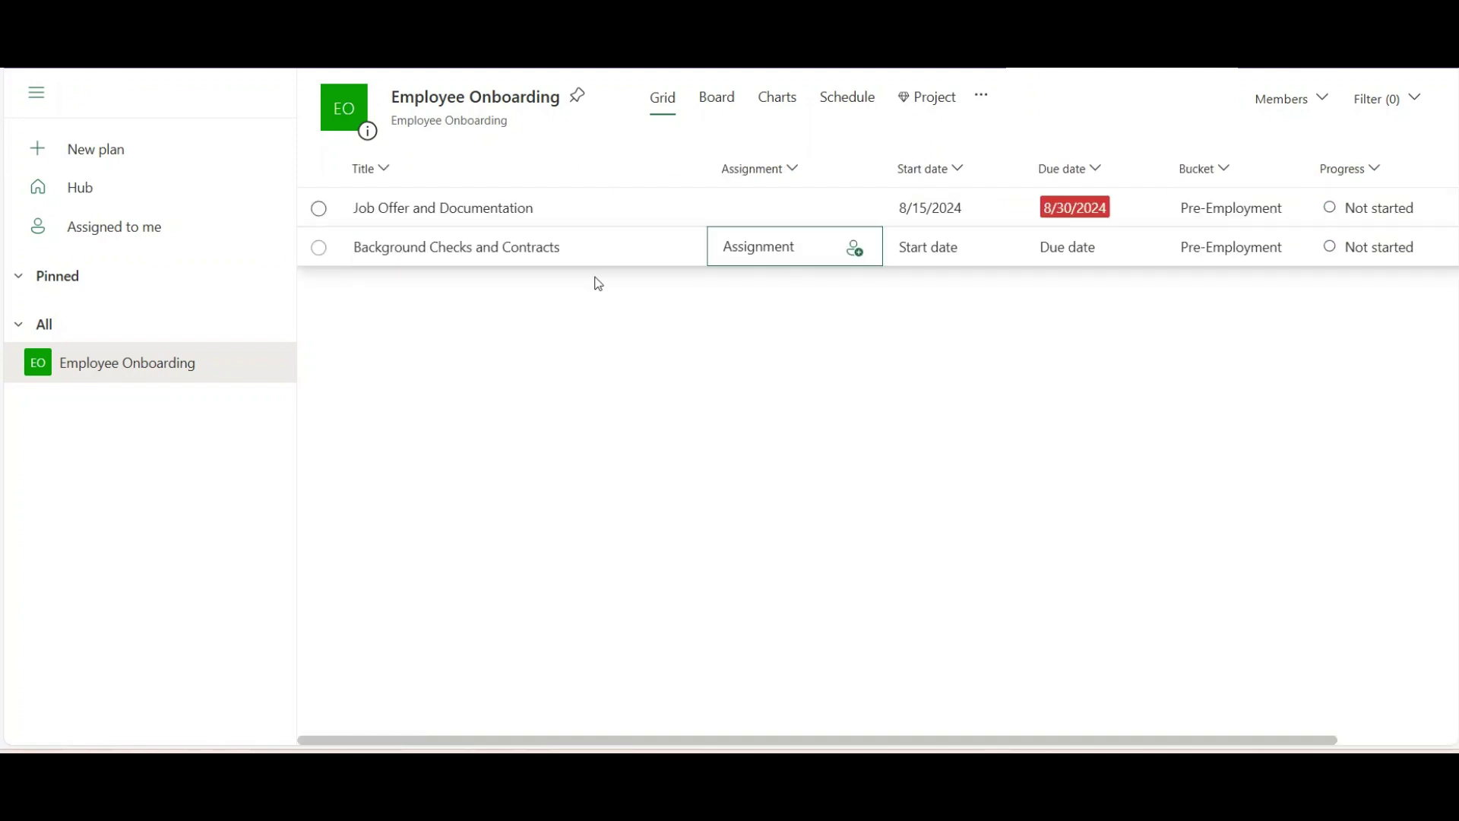
click(935, 247)
click(1004, 402)
click(1067, 249)
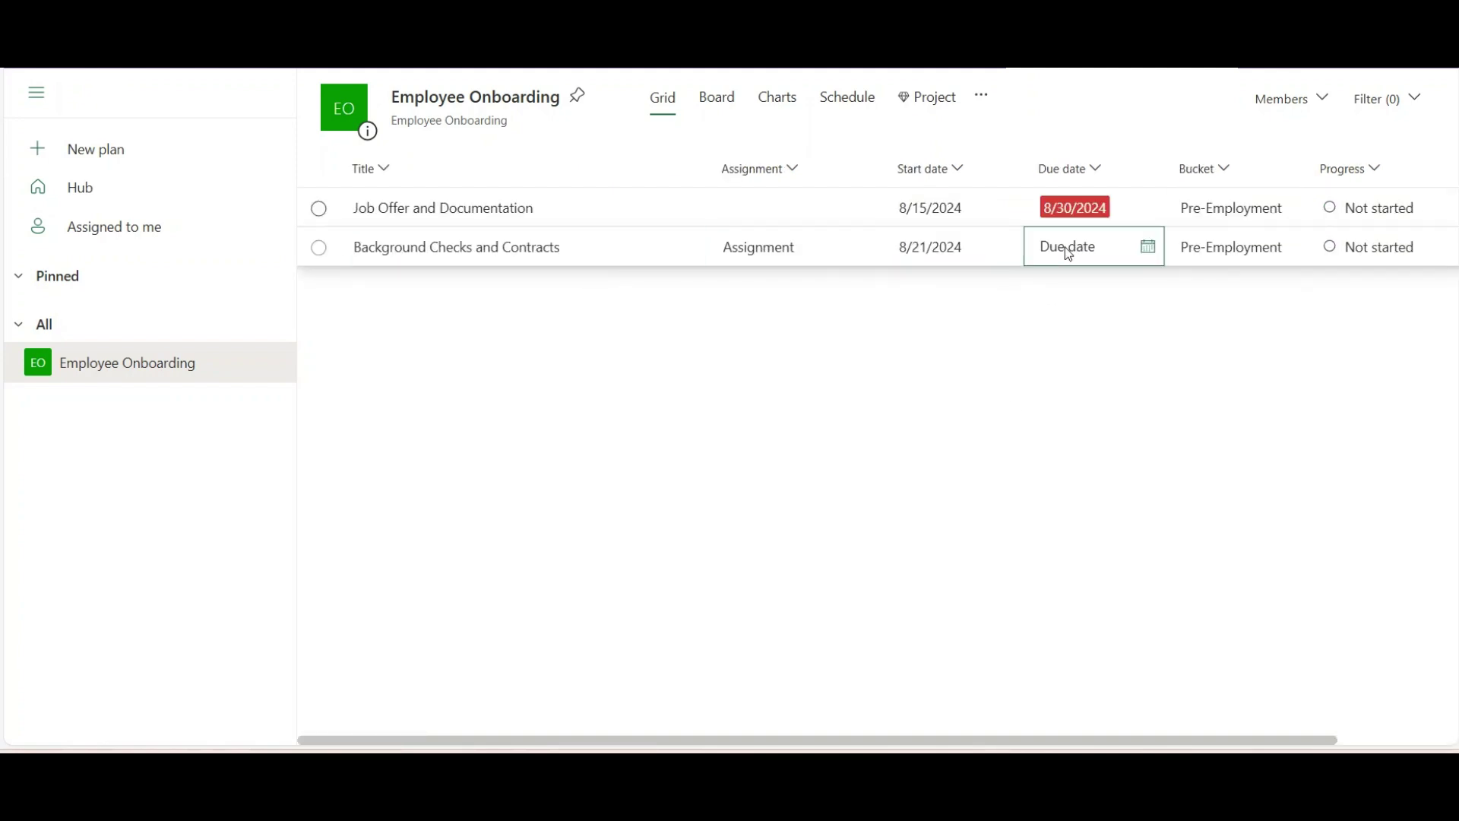
click(1210, 292)
click(1079, 350)
- Add Welcome Communication, starting and due September 3, 2024
click(311, 289)
text(Welcome Communication)
click(942, 289)
click(988, 399)
click(1067, 287)
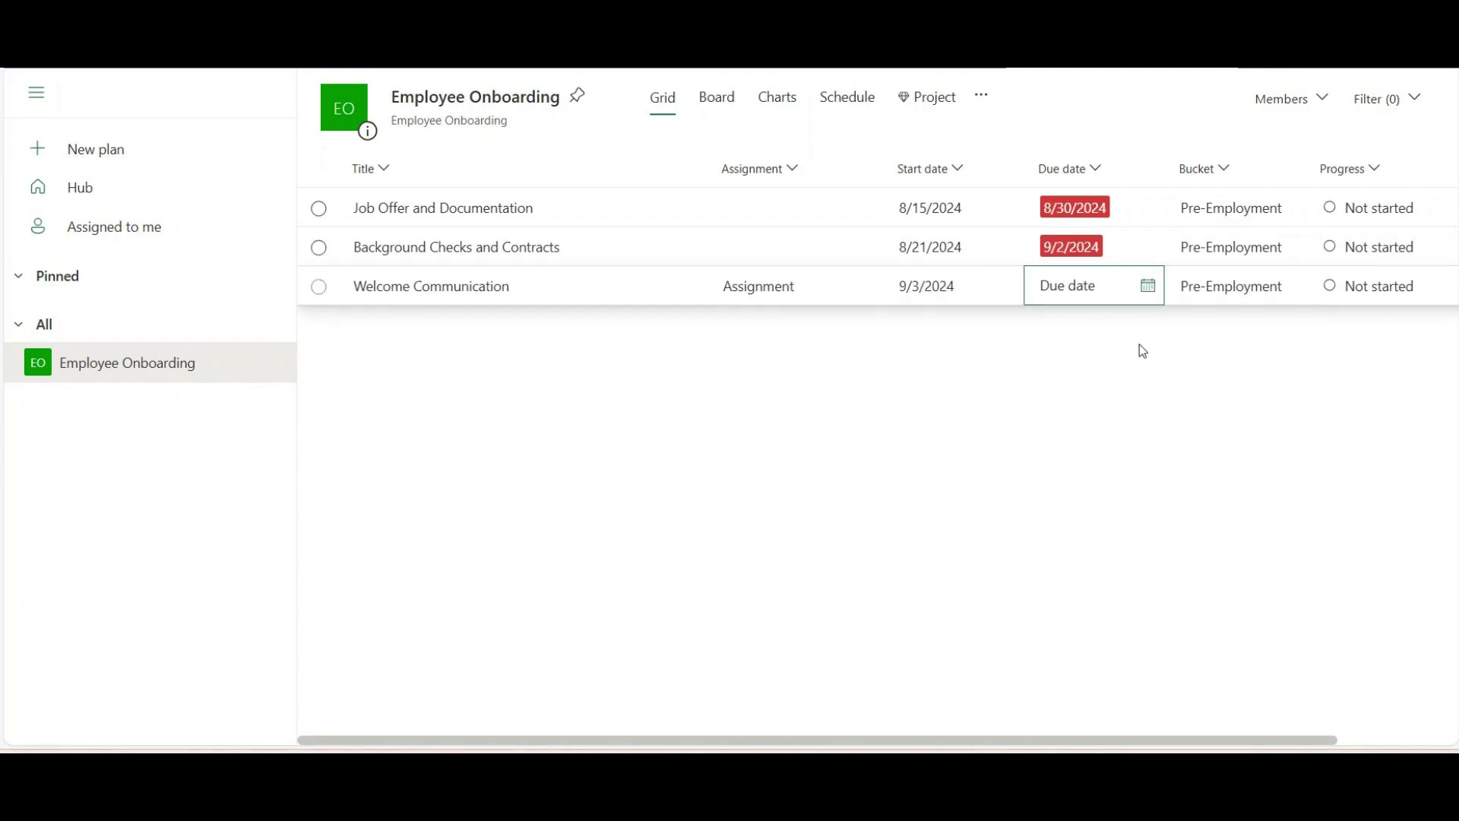
click(384, 332)
- Add IT and Workspace Setup, August 15 to August 31, in Workspace Preparation
text(IT and Workspace Setup)
click(1010, 325)
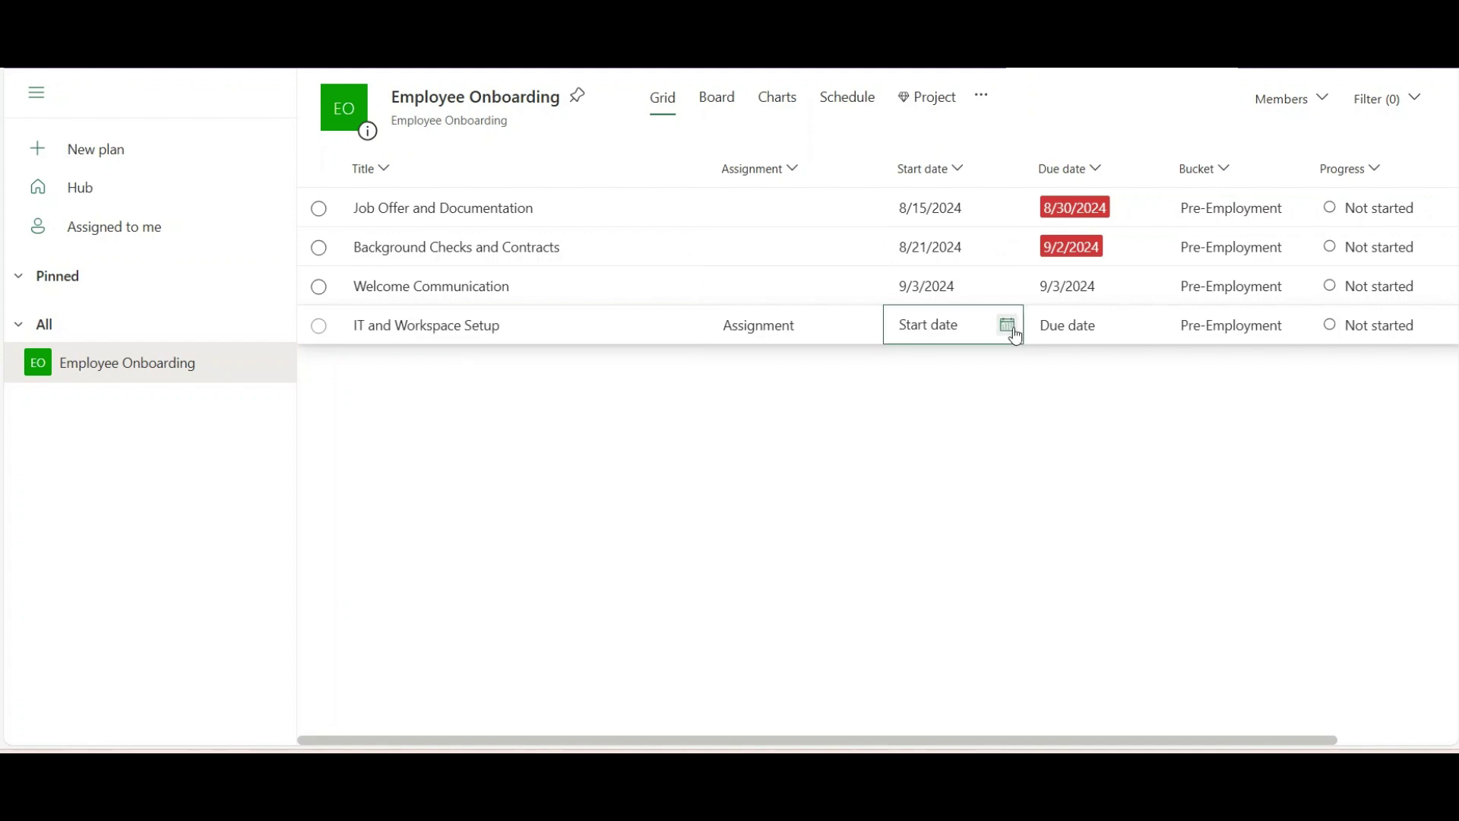
click(1020, 483)
click(1147, 326)
click(1182, 370)
click(1211, 538)
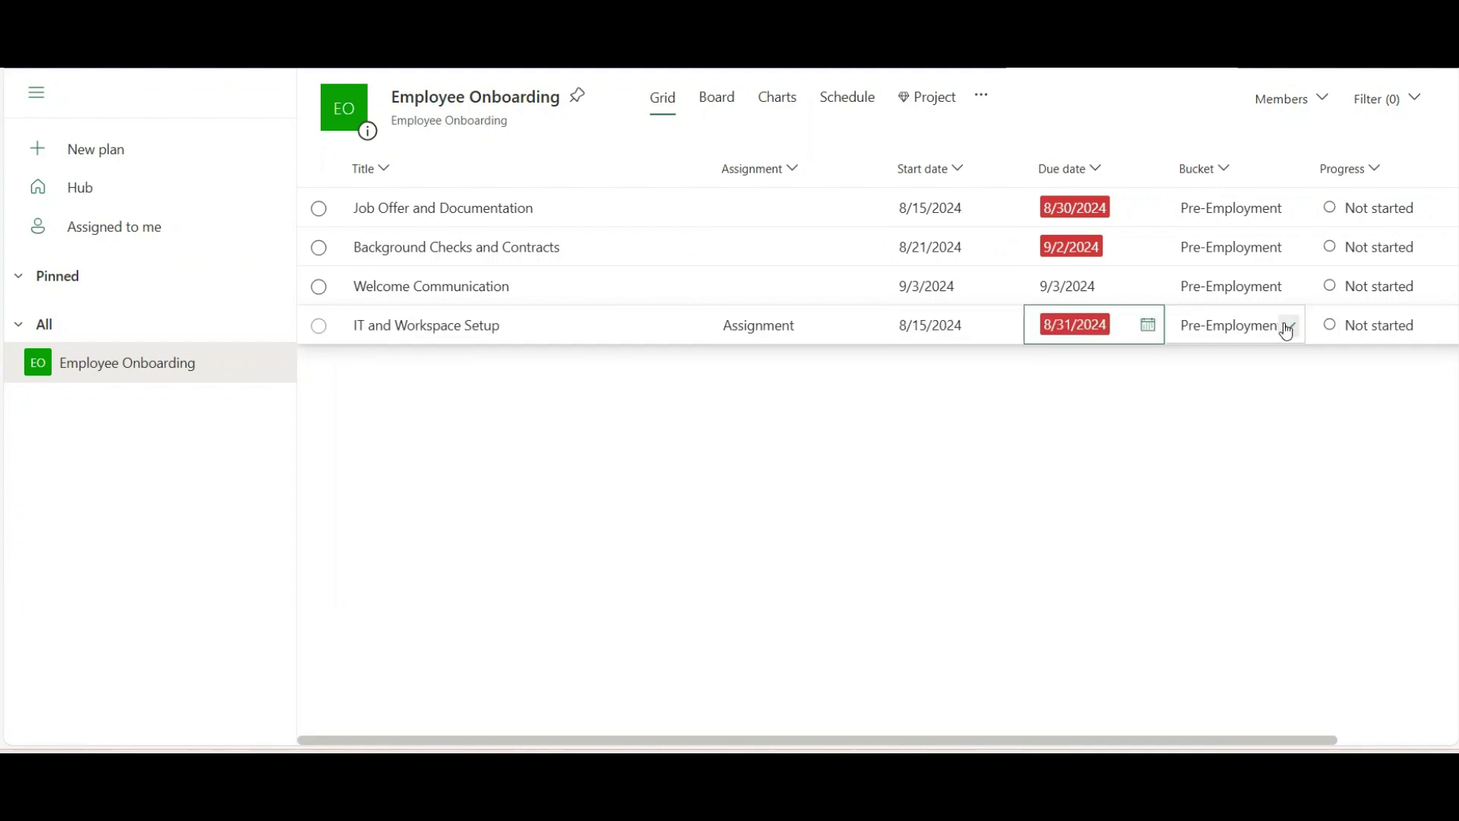
click(1286, 326)
click(1260, 404)
- Add Access Cards and Orientation, 9/1/2024 to September 5, in Workspace Preparation
text(Access Cards and Orientation)
key(Tab)
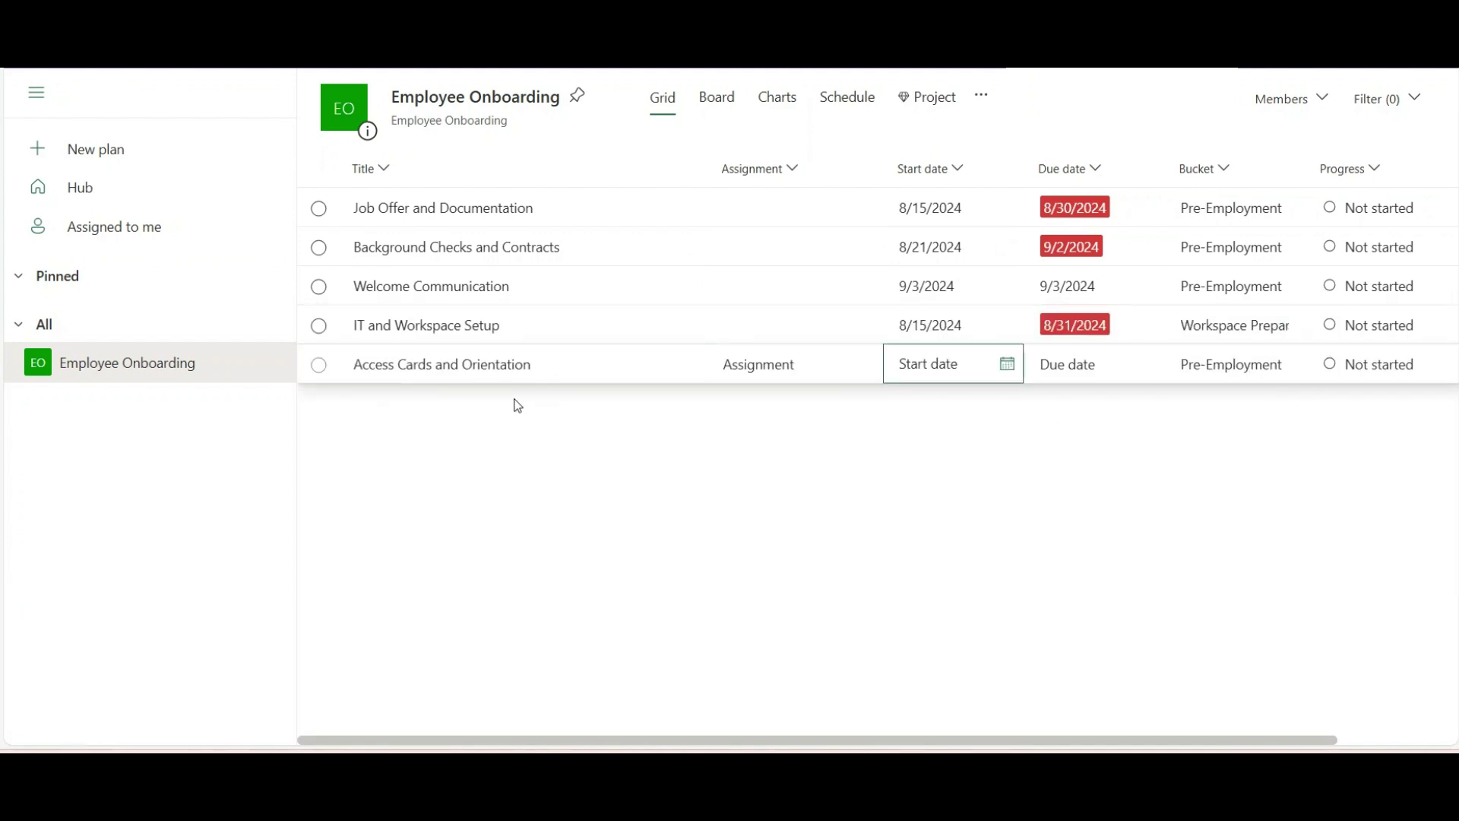
text(9/1/2024)
click(1137, 370)
click(1152, 481)
click(1264, 364)
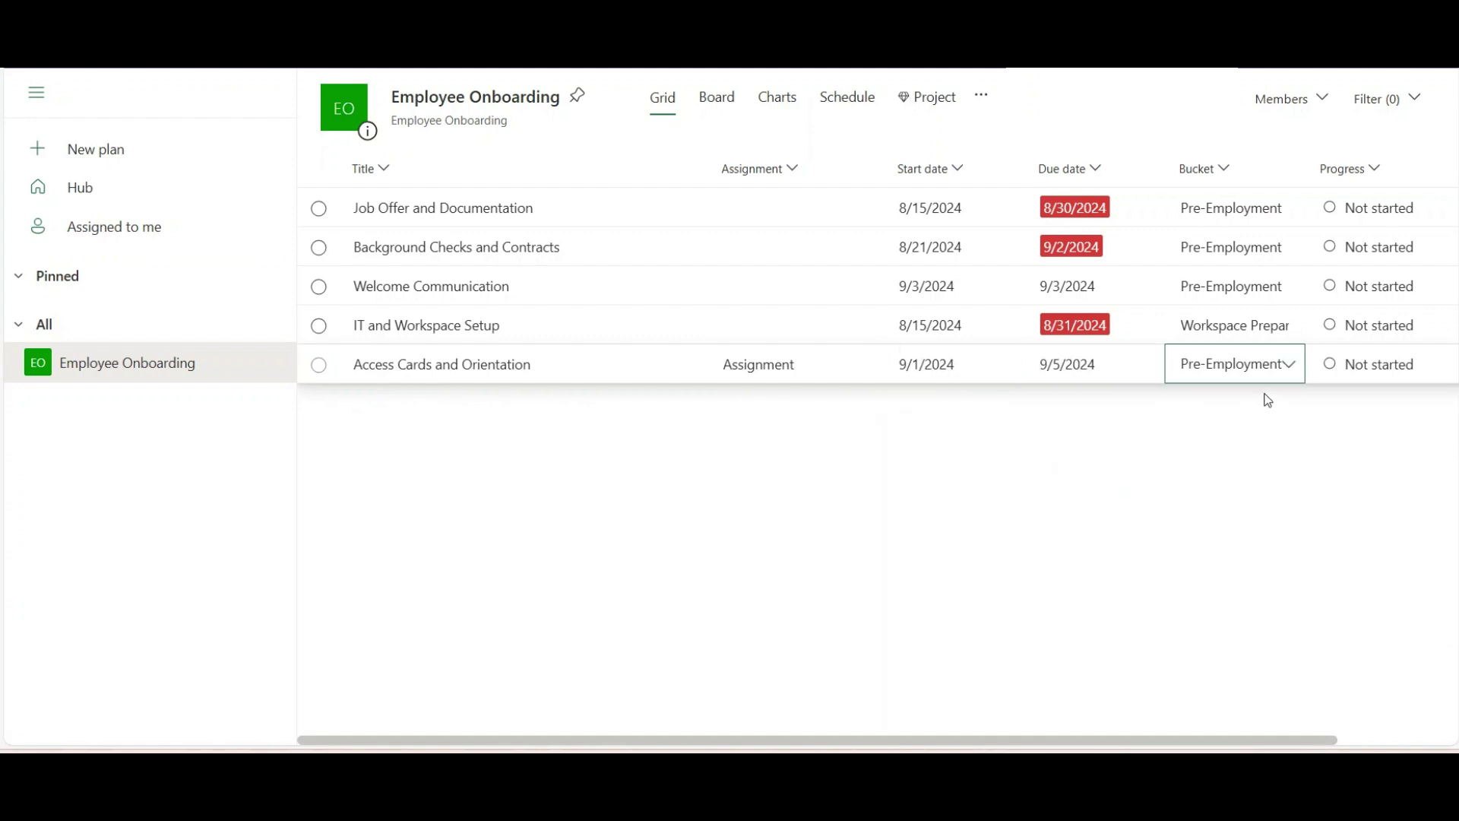
- Add Company Policies and Team Intro (9/6–9/15/2024); bucket Orientation Session and Application Training and Practice
click(1261, 442)
click(377, 403)
text(Company Policies and Team Intro)
key(Tab)
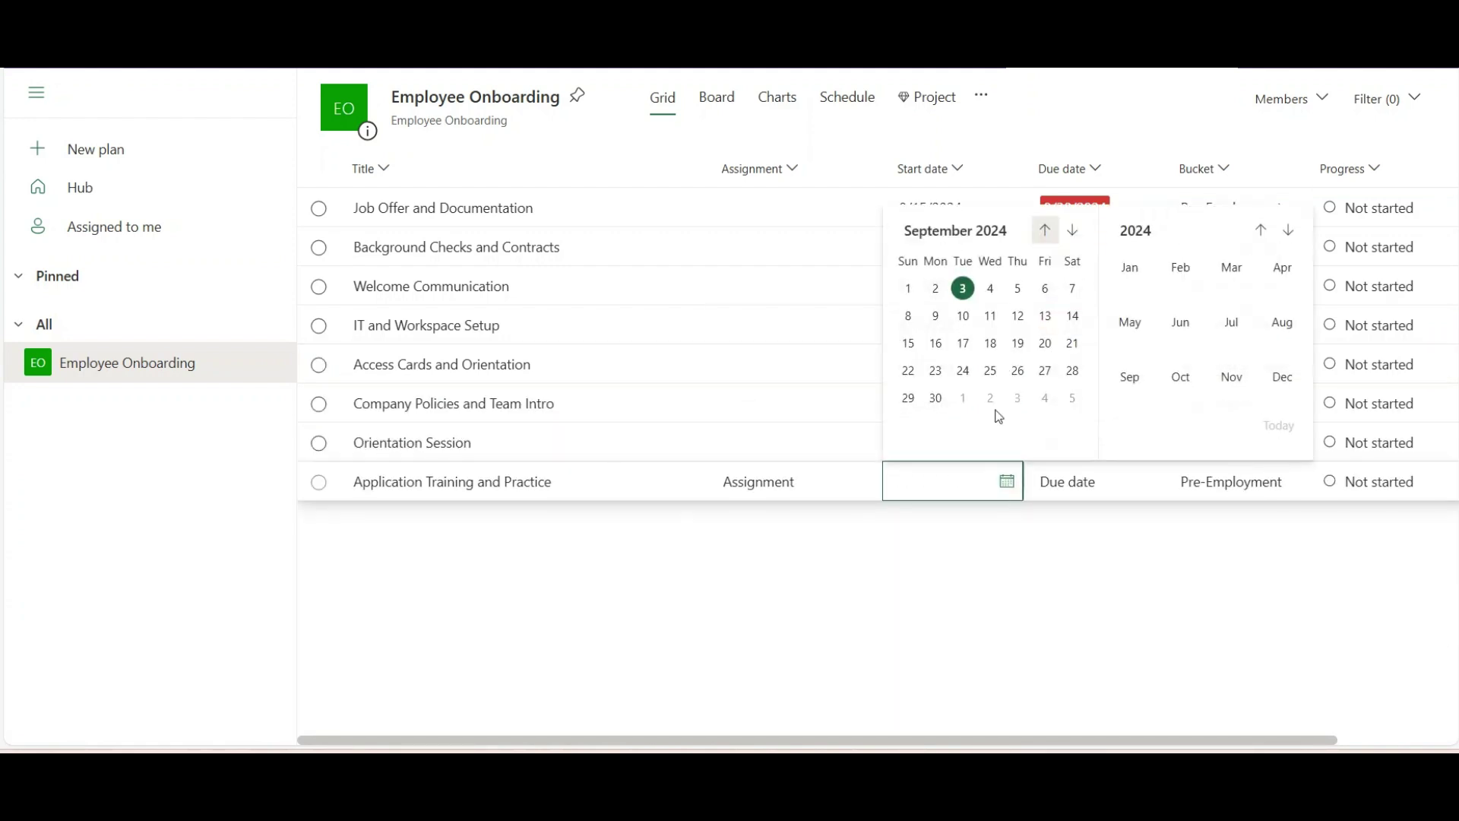
text(9/6/2024)
key(Tab)
text(9/15/2024)
key(Tab)
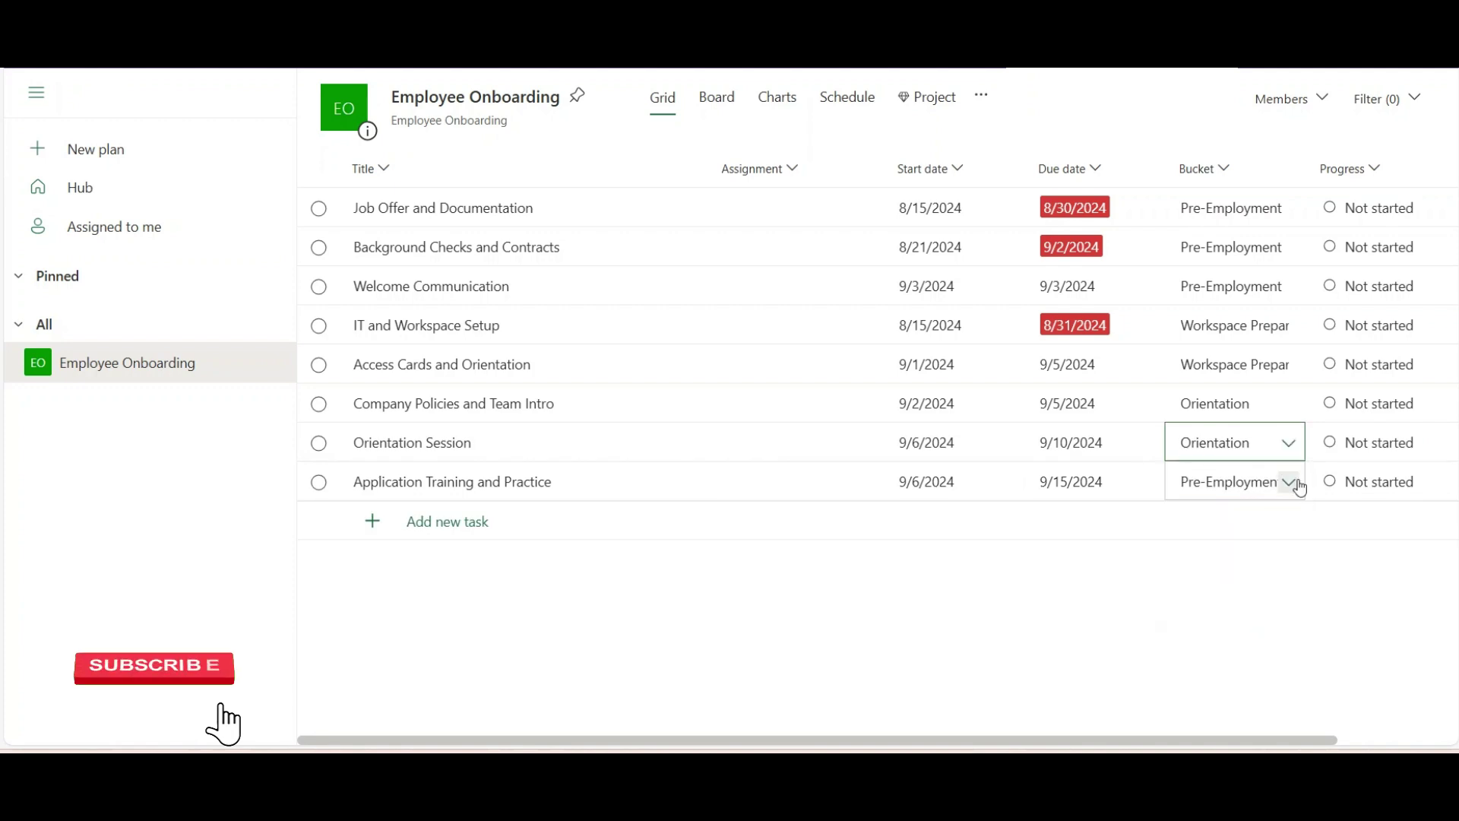
click(1293, 482)
click(425, 521)
- Add Feedback and Additional Training, 9/16/2024 to 9/22/2024, in the Training bucket
text(Feedback and Additional Training)
key(Tab)
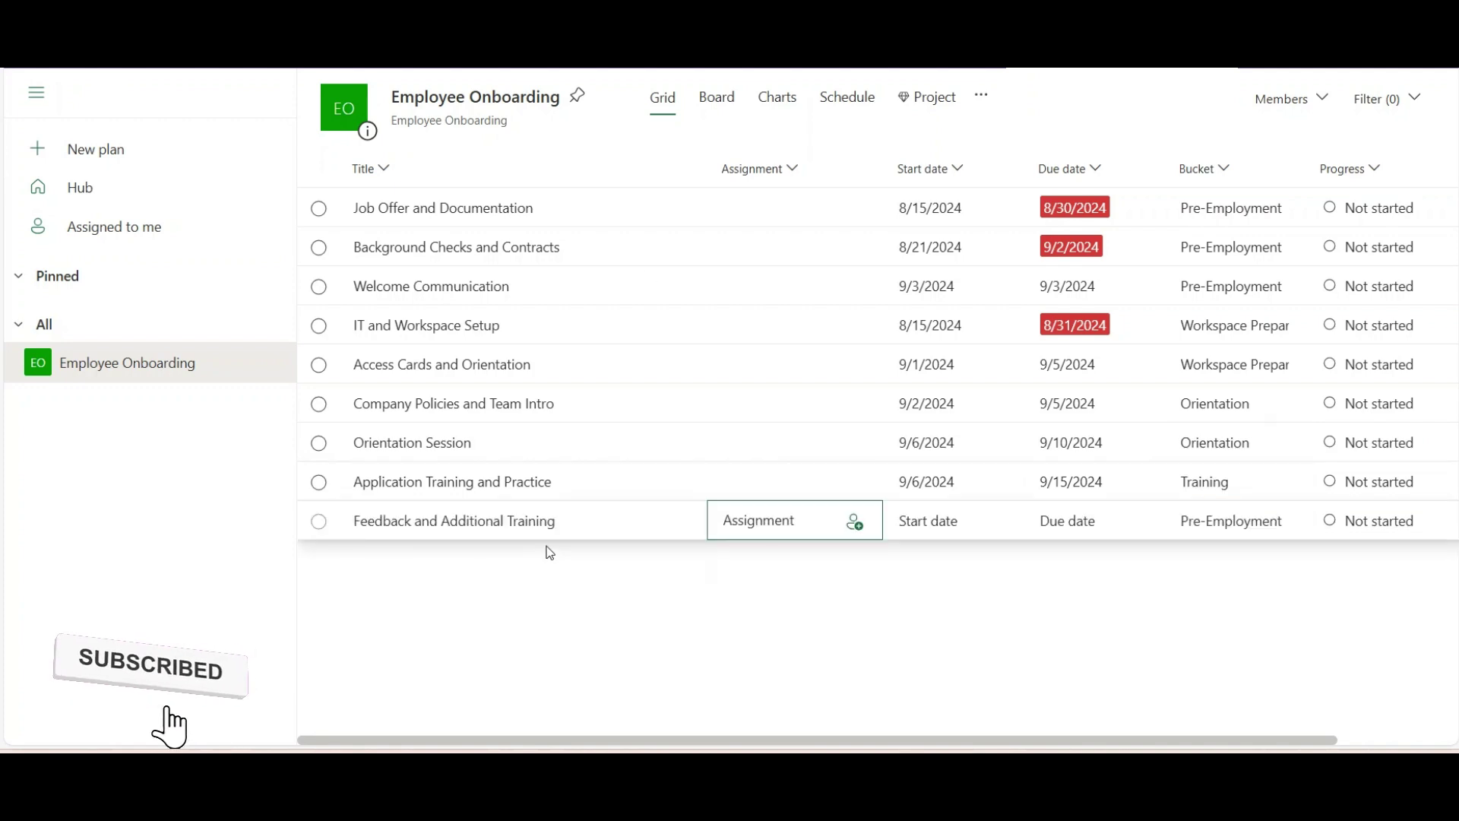
key(Tab)
text(9/16/2024)
key(Tab)
text(9/22/2024)
key(Tab)
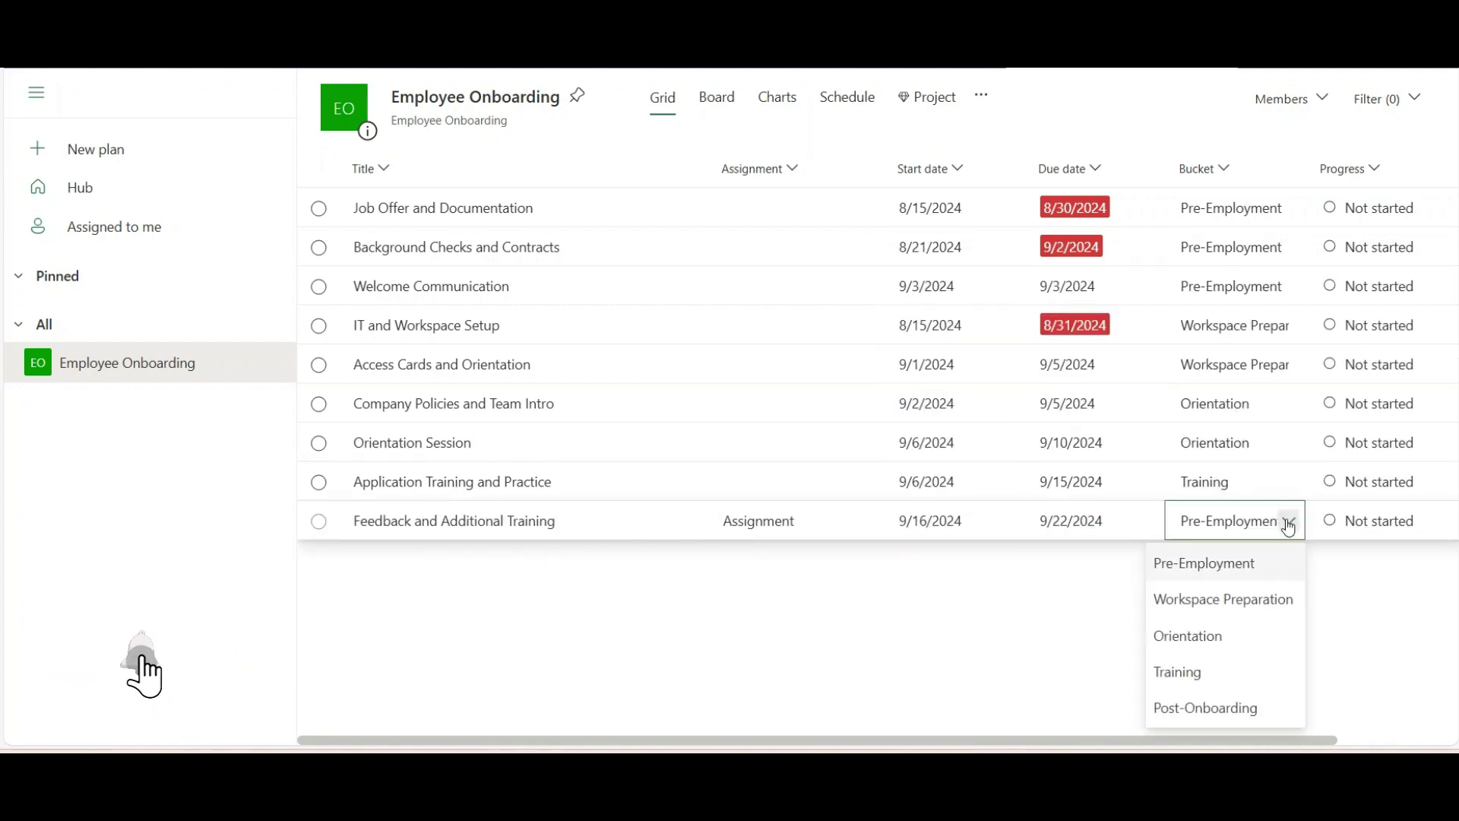
click(1173, 671)
click(463, 568)
- Add Probation and Performance Review, 10/1/2024 to 10/10/2024, in Post-Onboarding
text(Probation and Performance Review)
key(Tab)
key(Tab)
text(10/1/2024)
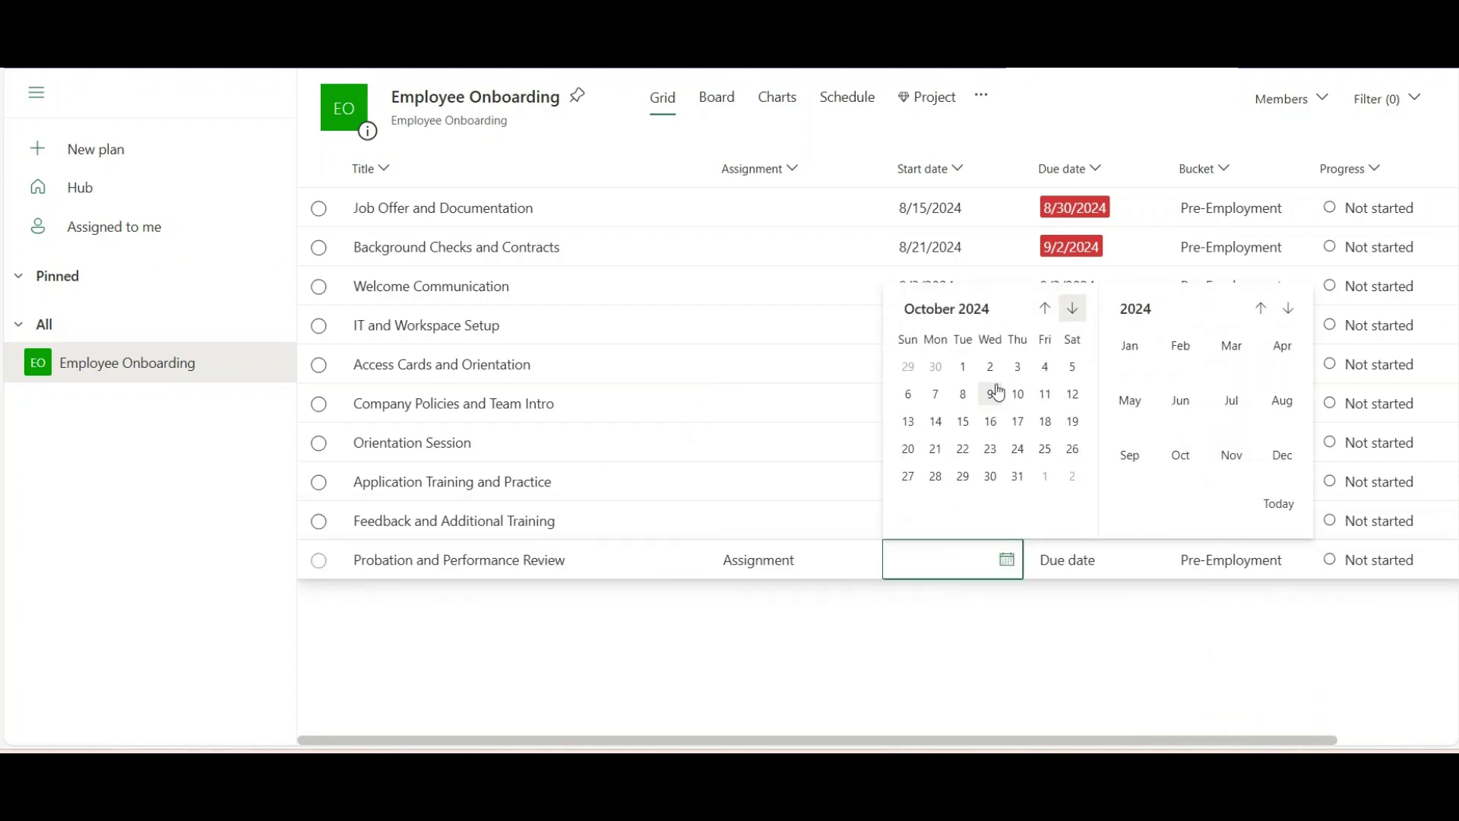
key(Tab)
text(10/10/2024)
key(Return)
key(Tab)
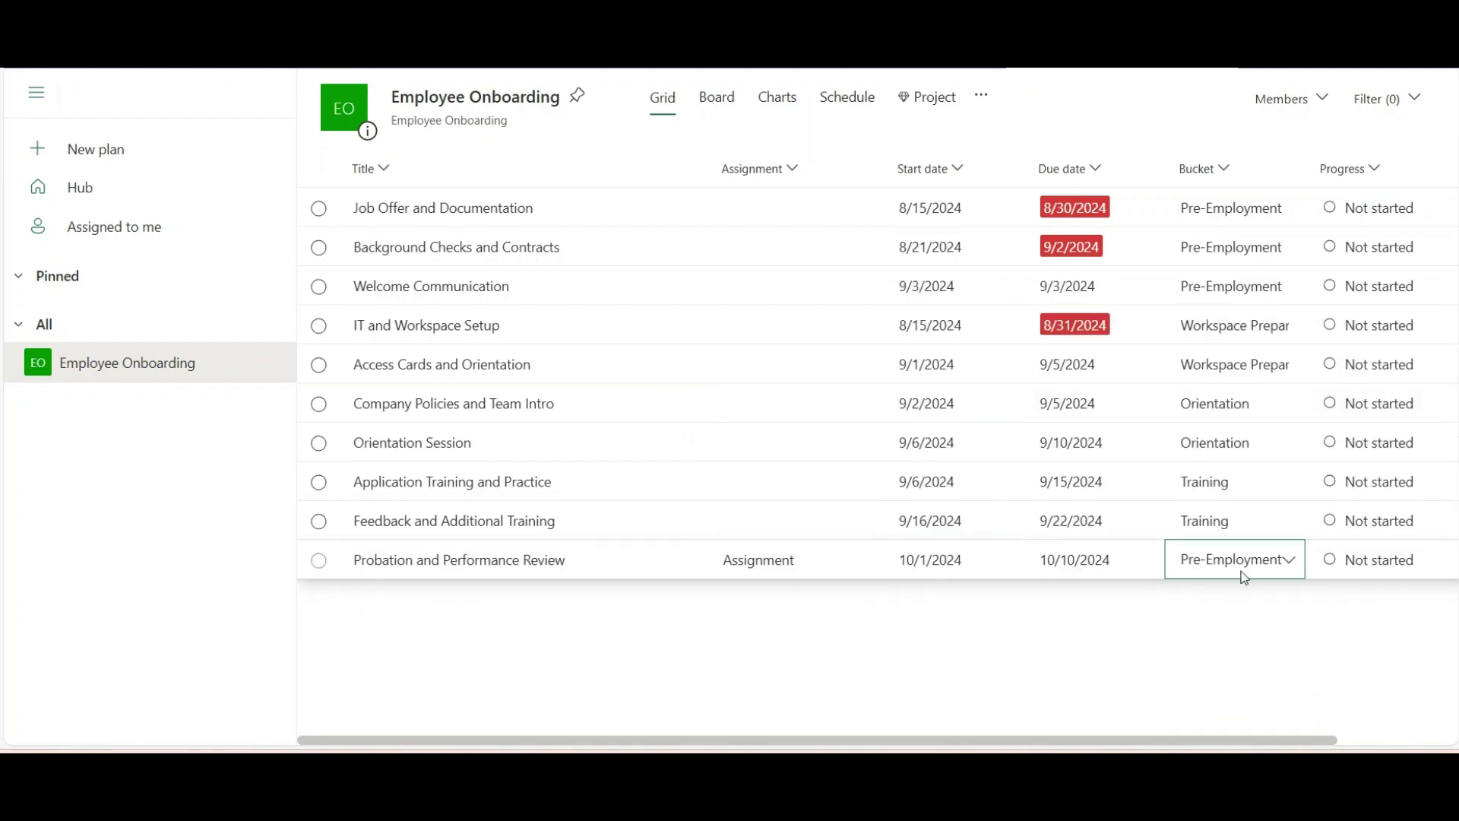
click(1241, 573)
click(1216, 529)
- Add Full Employee Integration, 10/11/2024 to 10/15/2024, in Post-Onboarding
click(357, 600)
text(Full Employee Integration)
click(1007, 599)
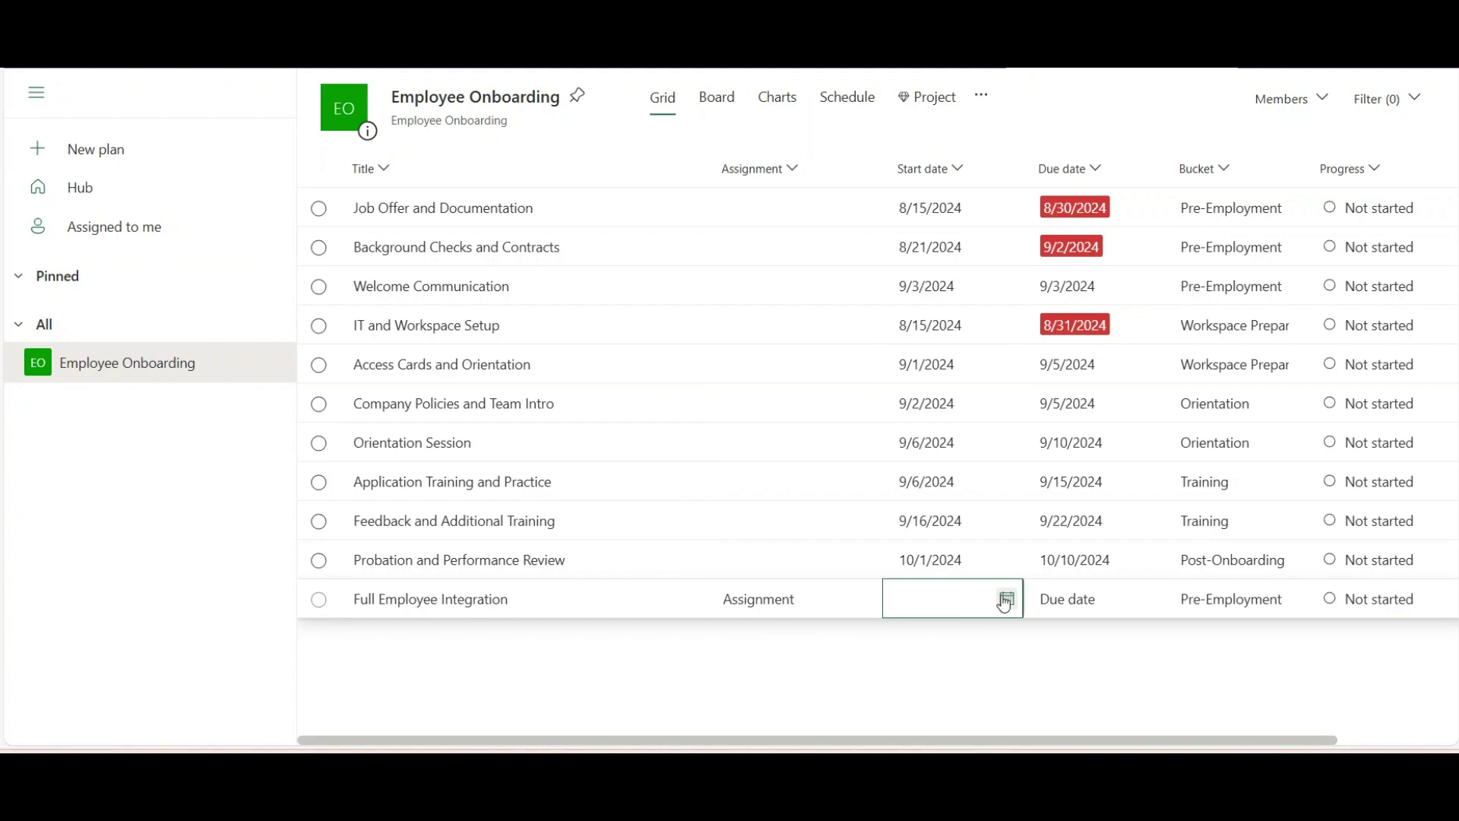
click(1043, 435)
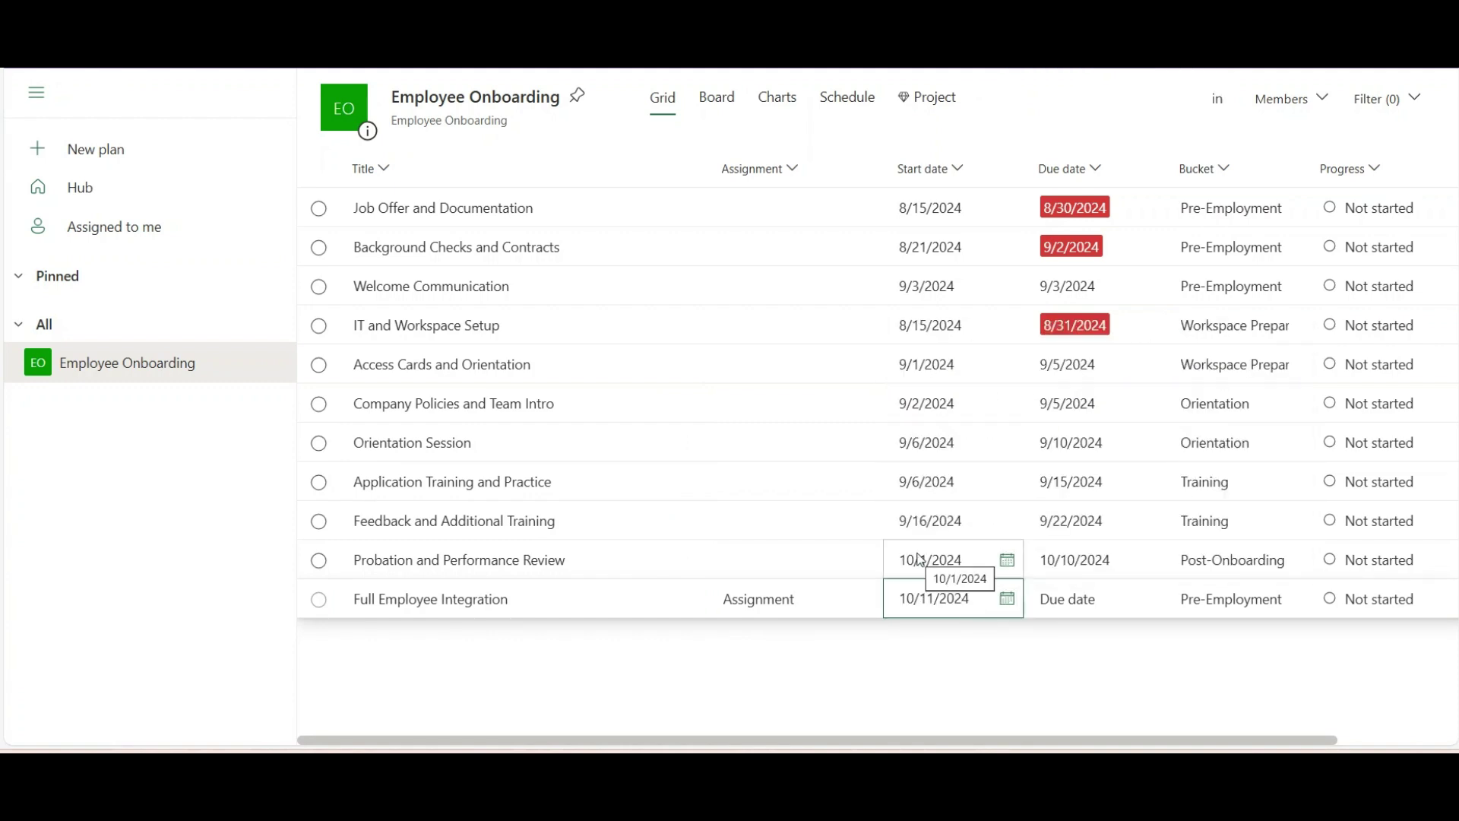
click(1144, 599)
click(1147, 598)
click(1106, 463)
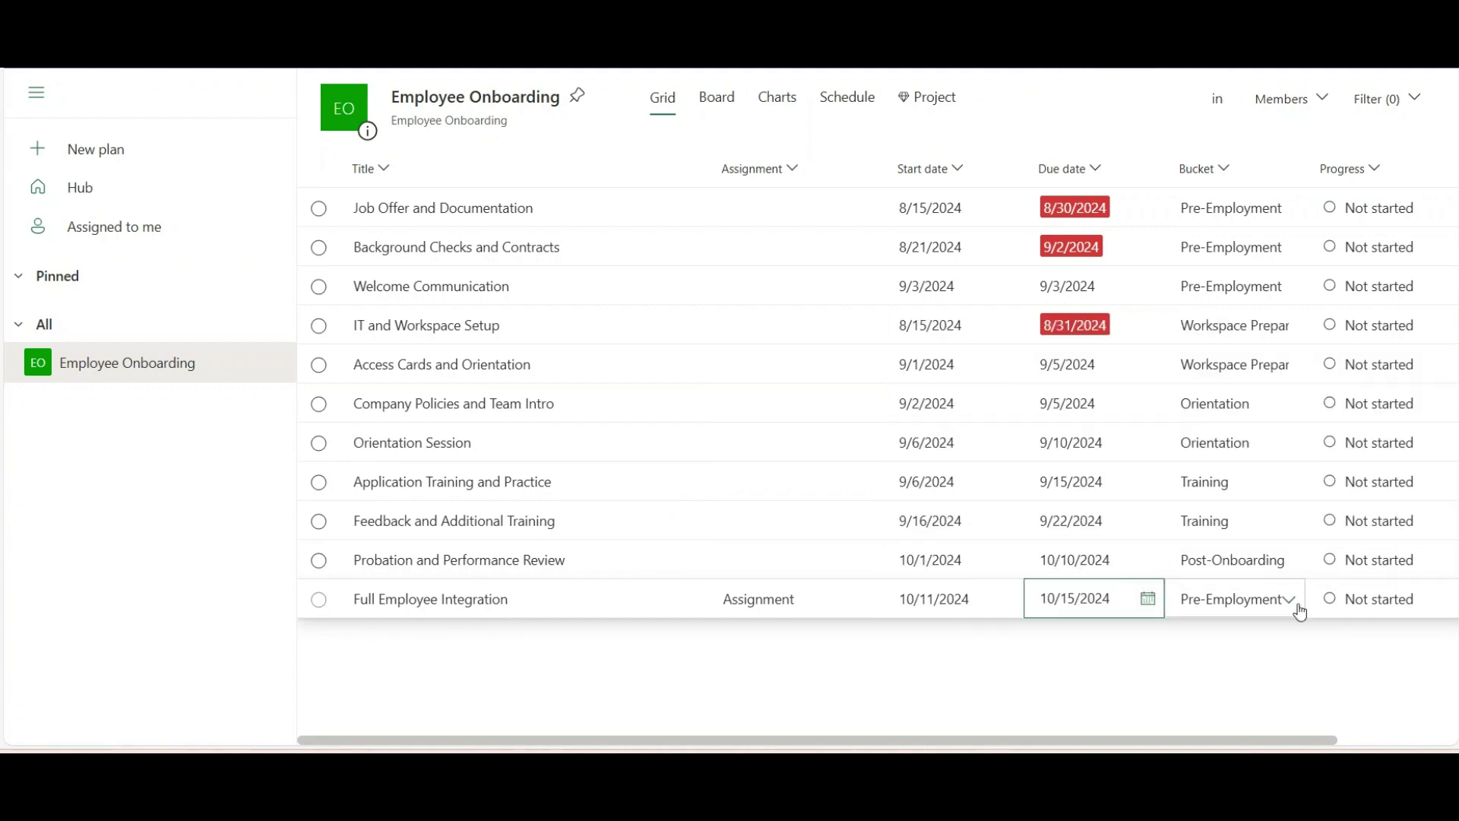
click(1301, 613)
click(1223, 444)
- Make Job Offer Urgent, Company Policies and Application Training Important, and Feedback and Additional Training Low
click(1377, 224)
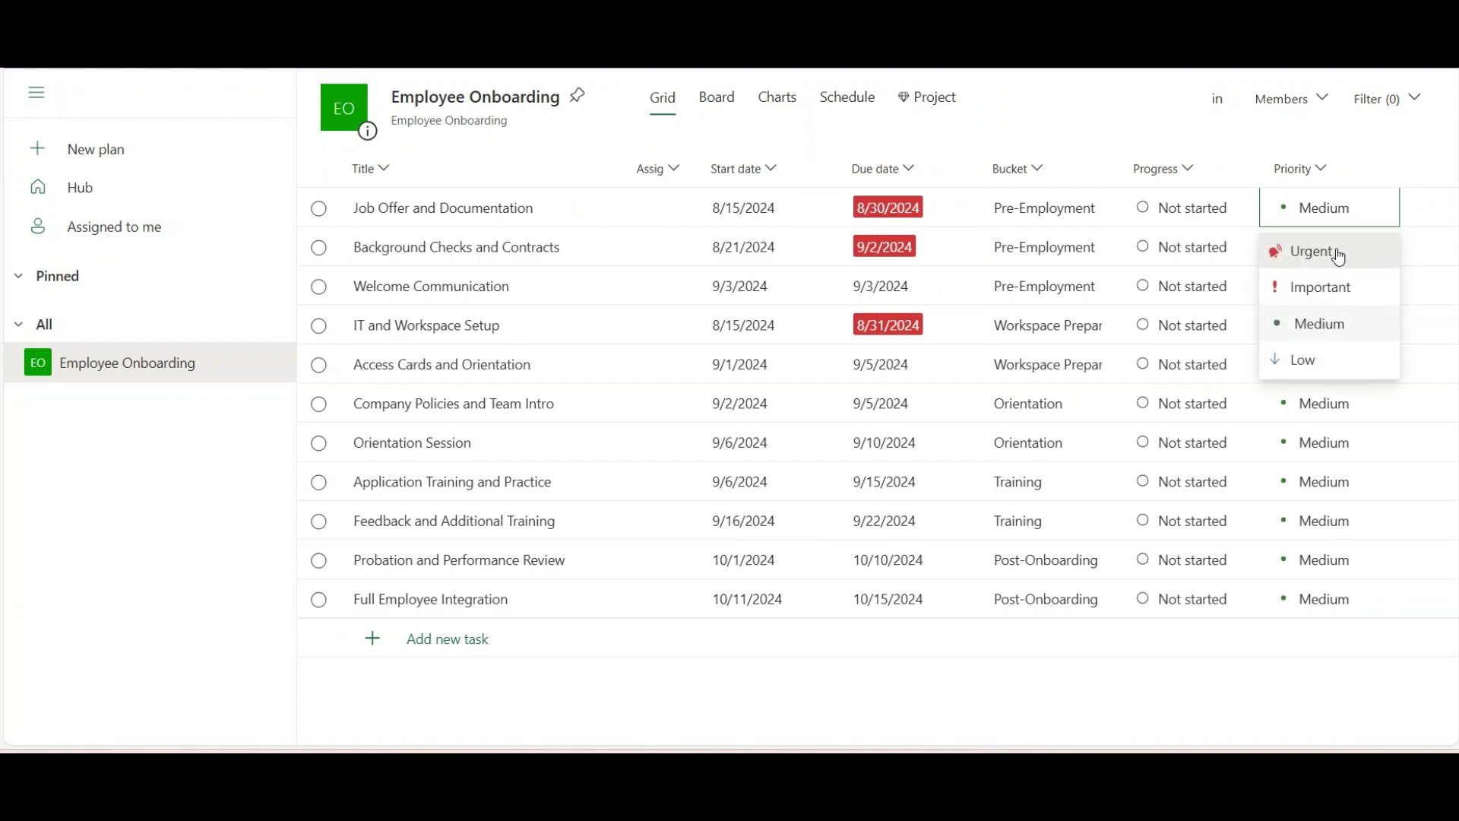
click(1329, 251)
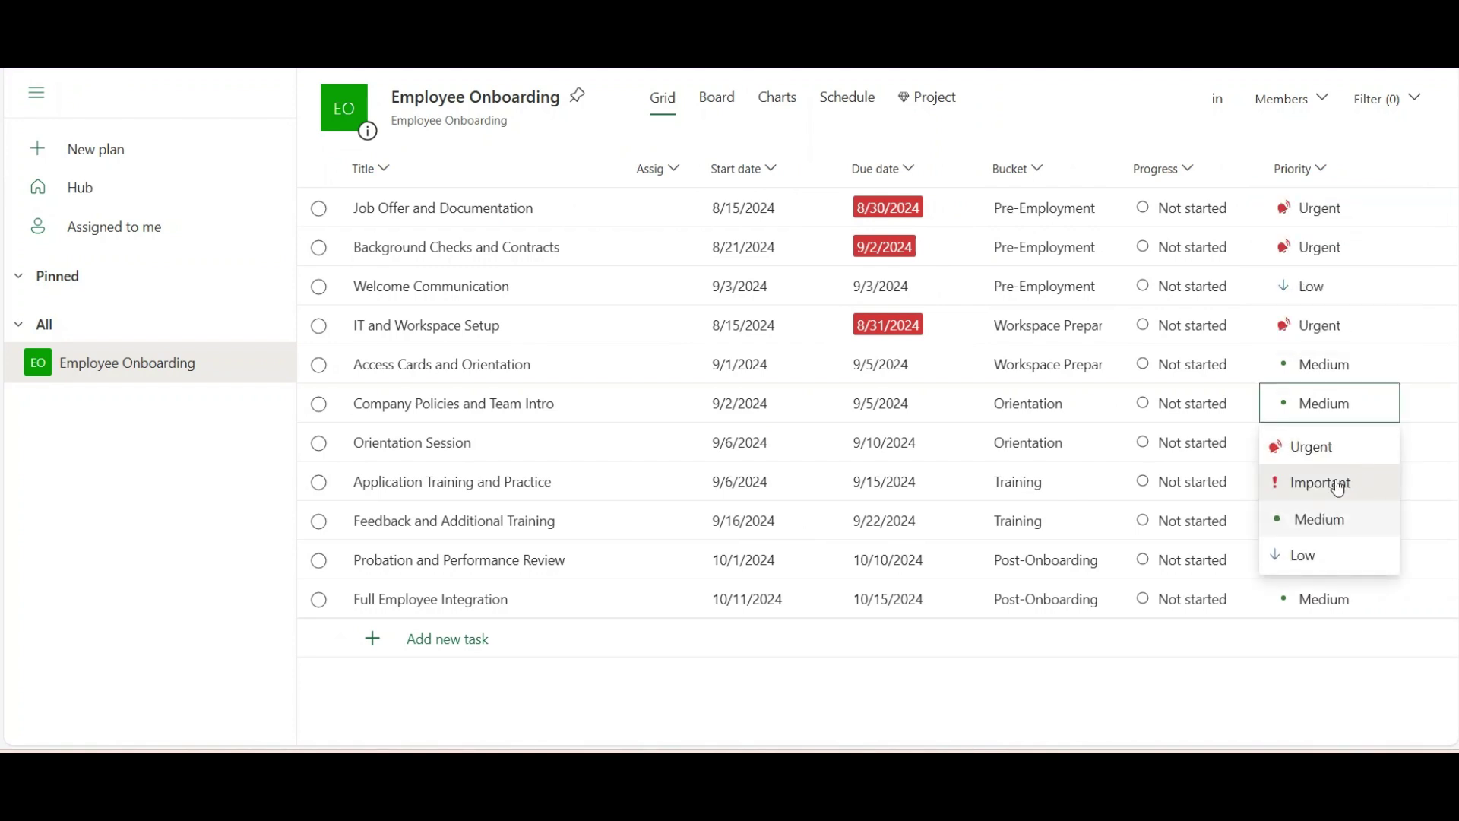
click(1339, 482)
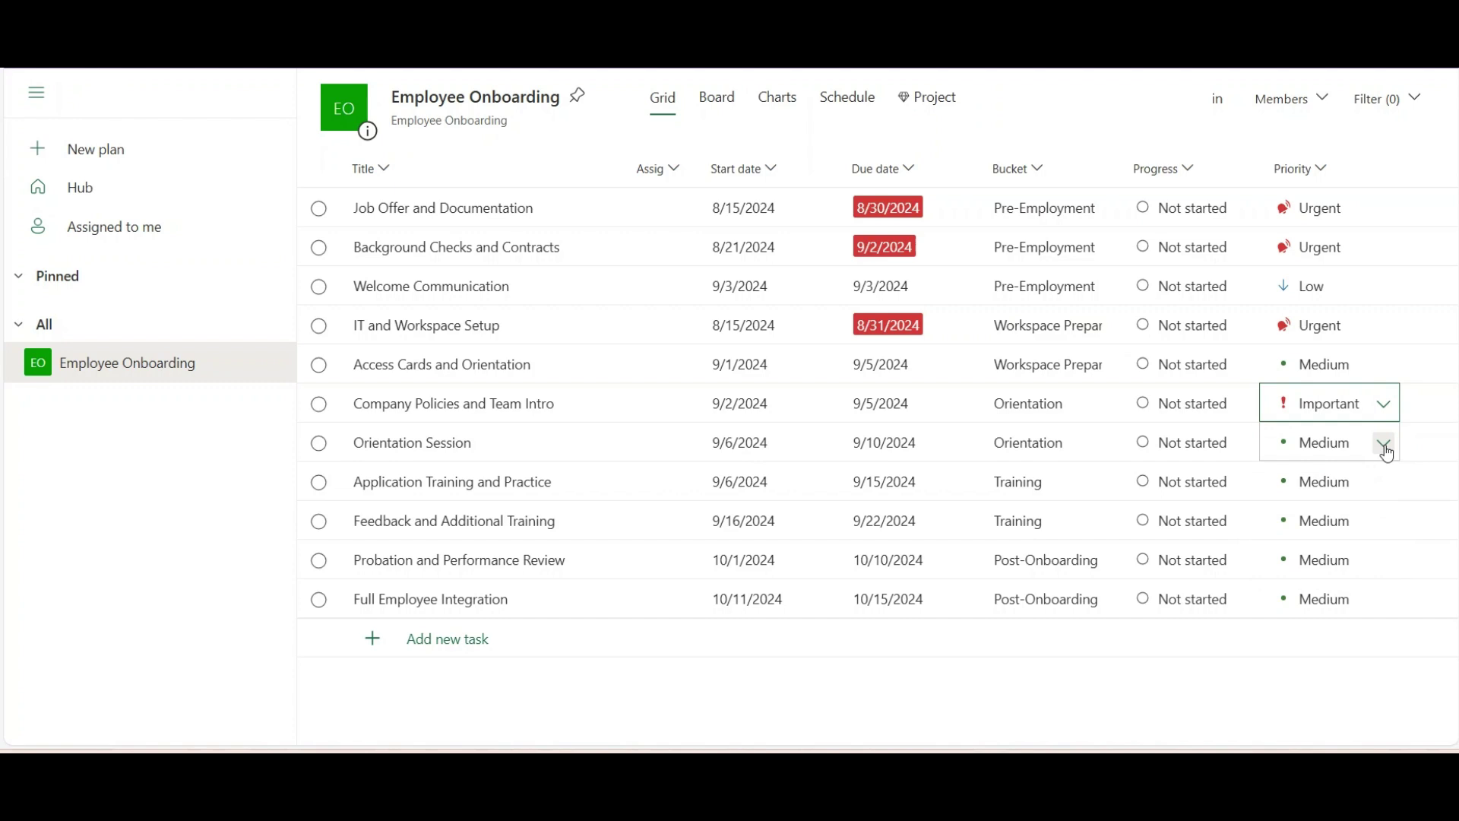
click(1385, 522)
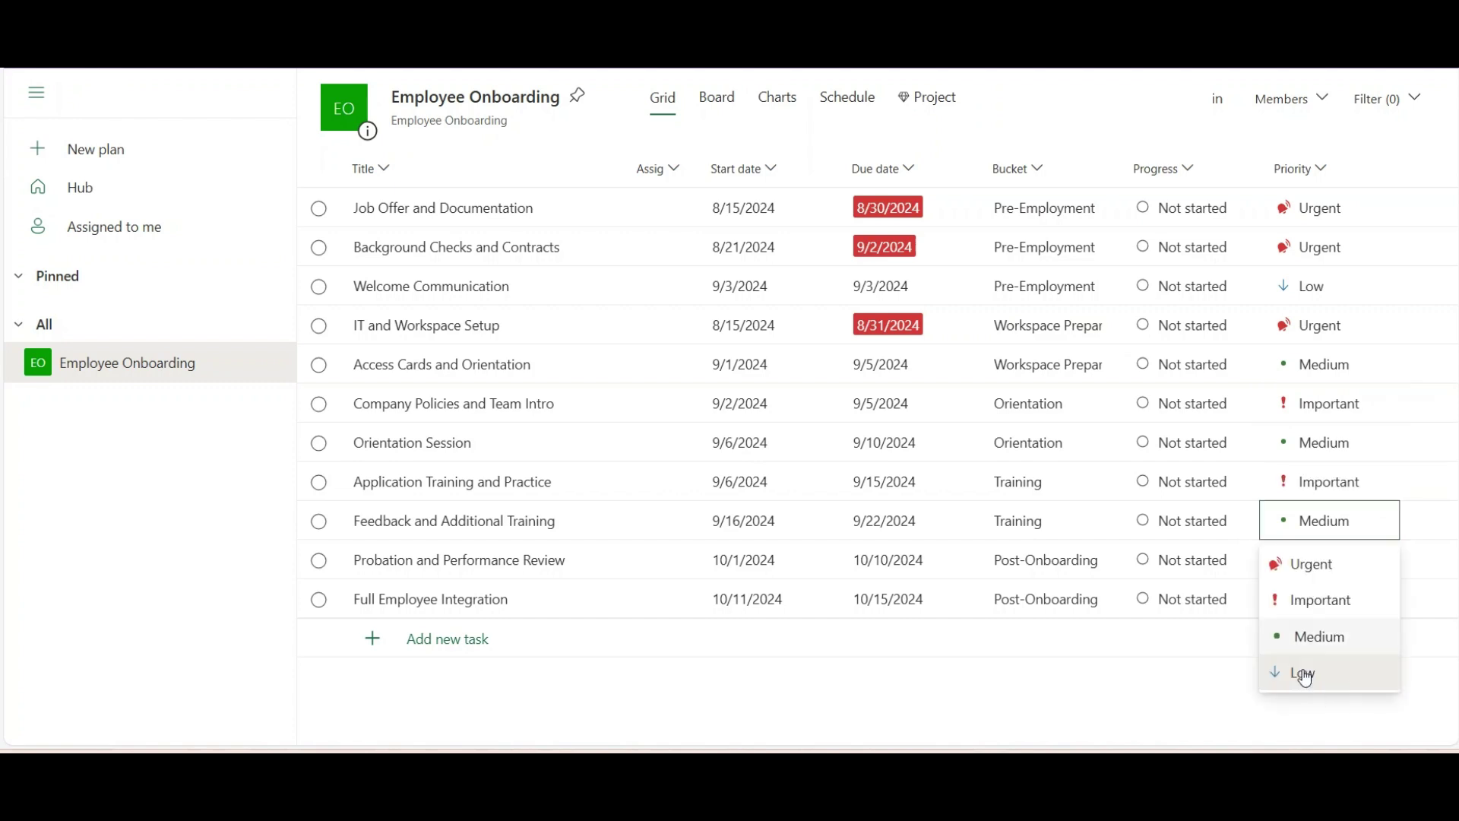
click(1306, 676)
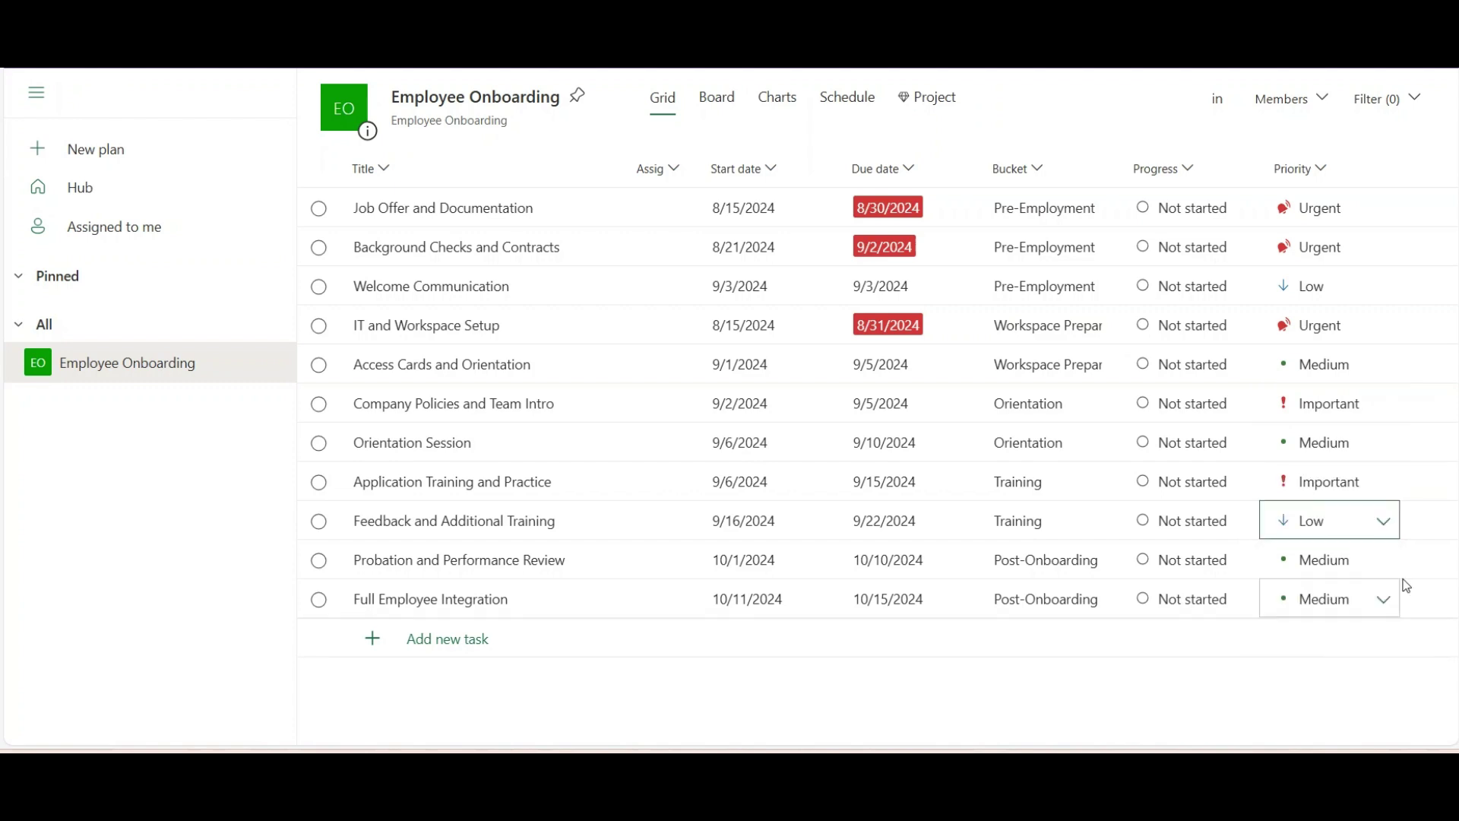
- In Board view, open Job Offer and Documentation's details (Pre-Employment, Urgent, 08/15–08/30/2024)
click(721, 107)
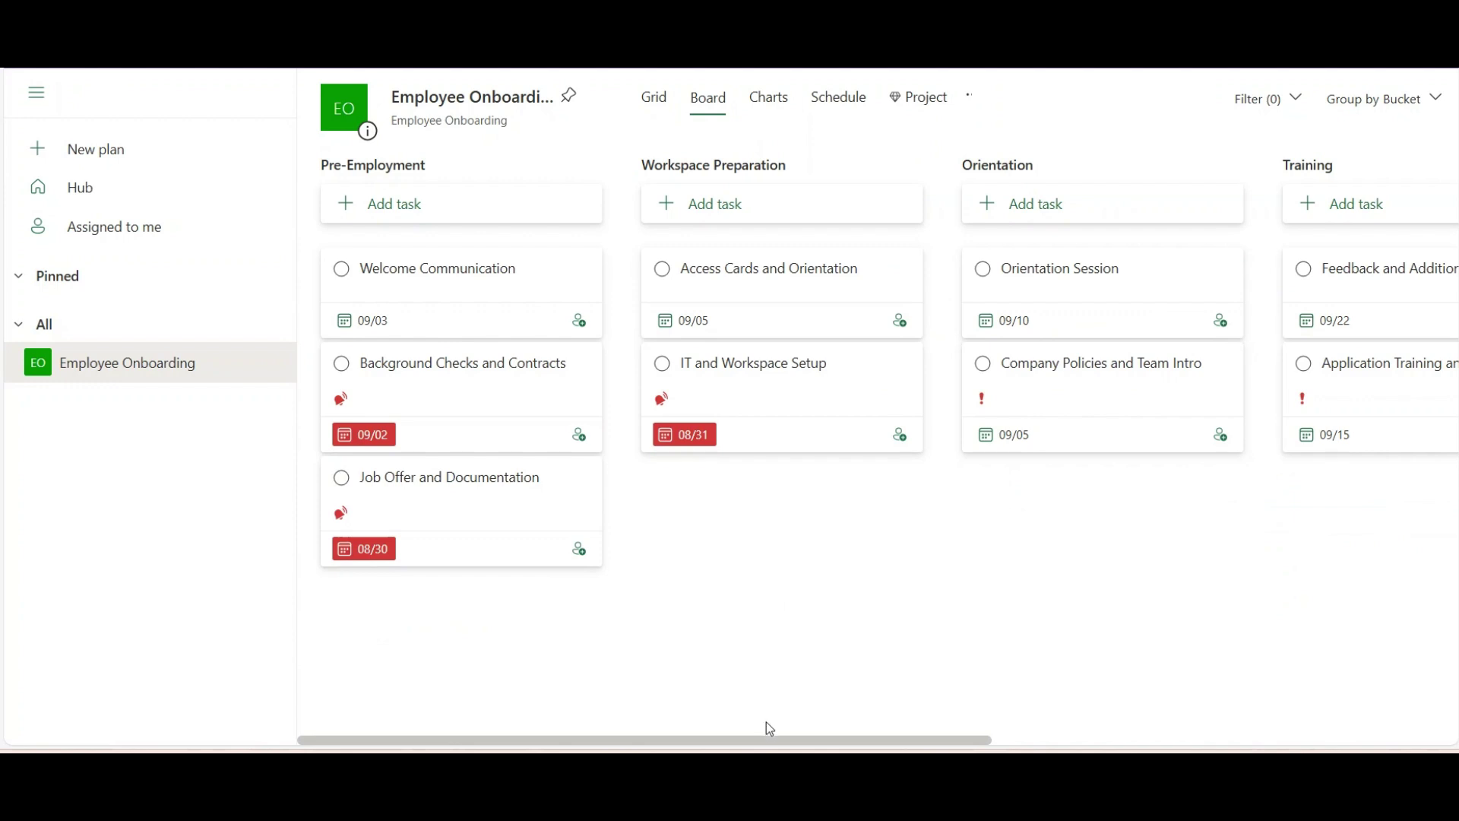
drag(731, 743, 640, 734)
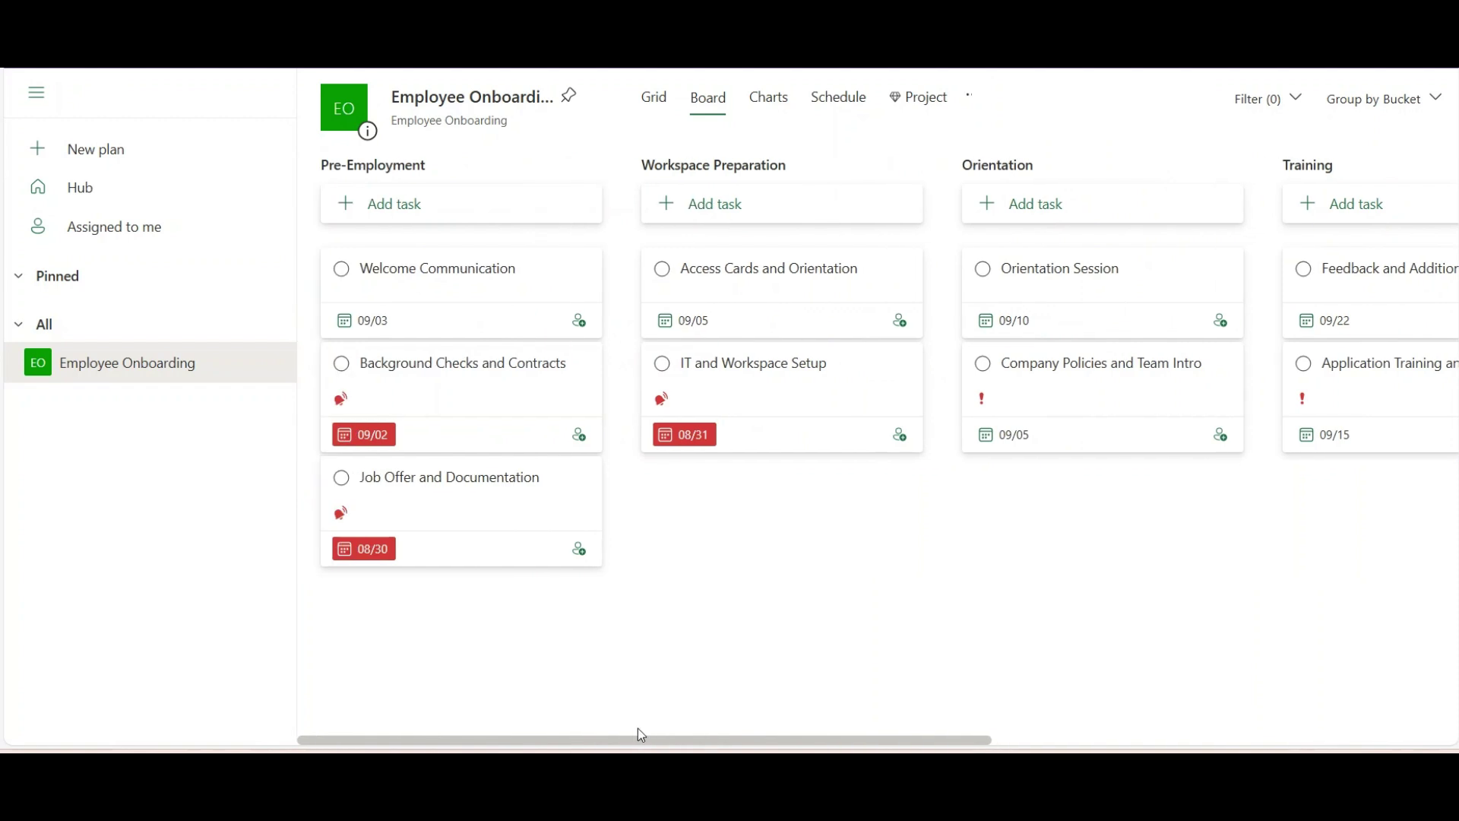
click(441, 486)
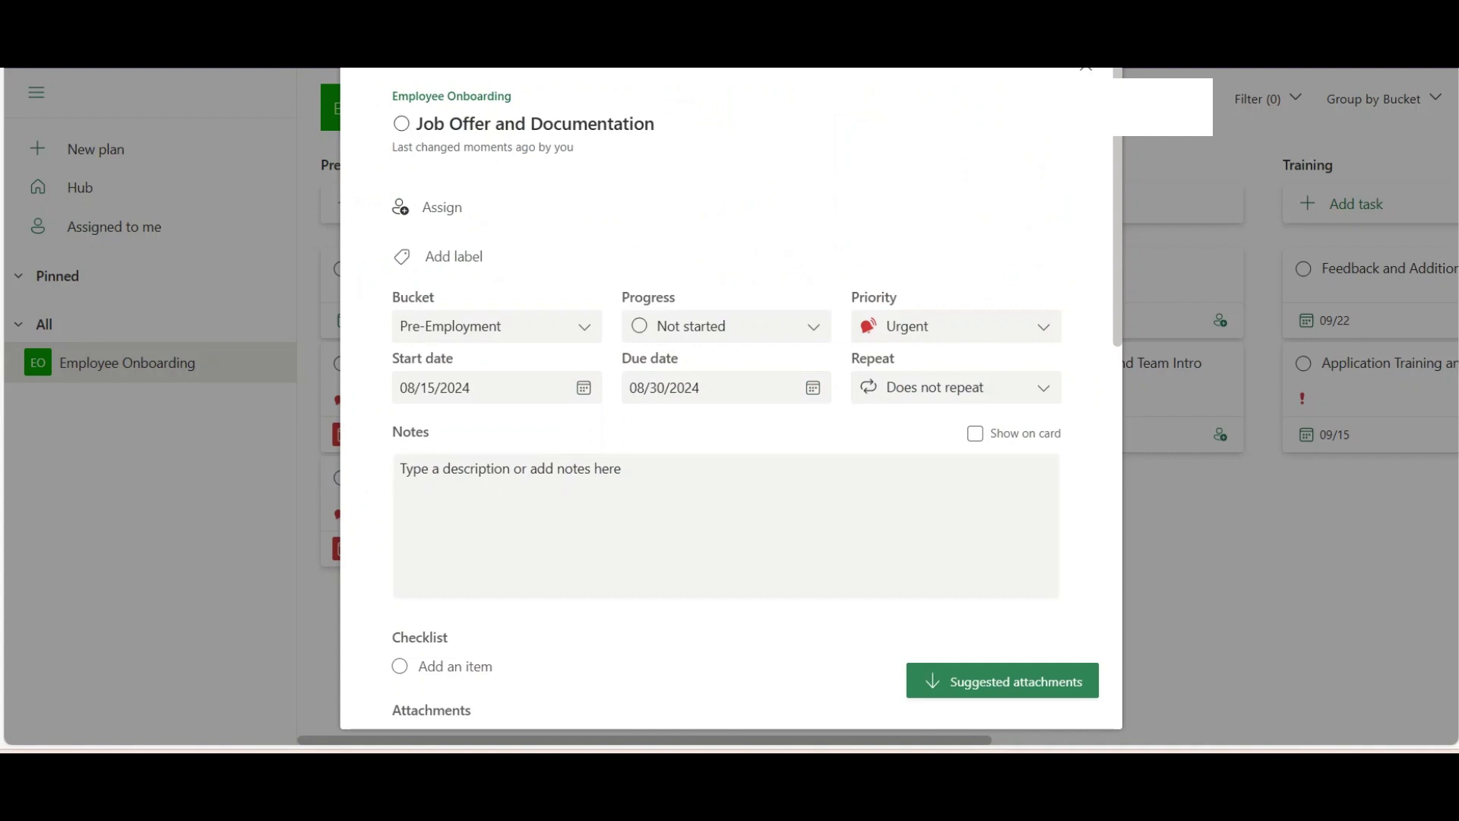
- Paste the task description into Job Offer and Documentation's notes
click(661, 494)
text(Send job offers, confirm acceptance, and collect necessary documentation.)
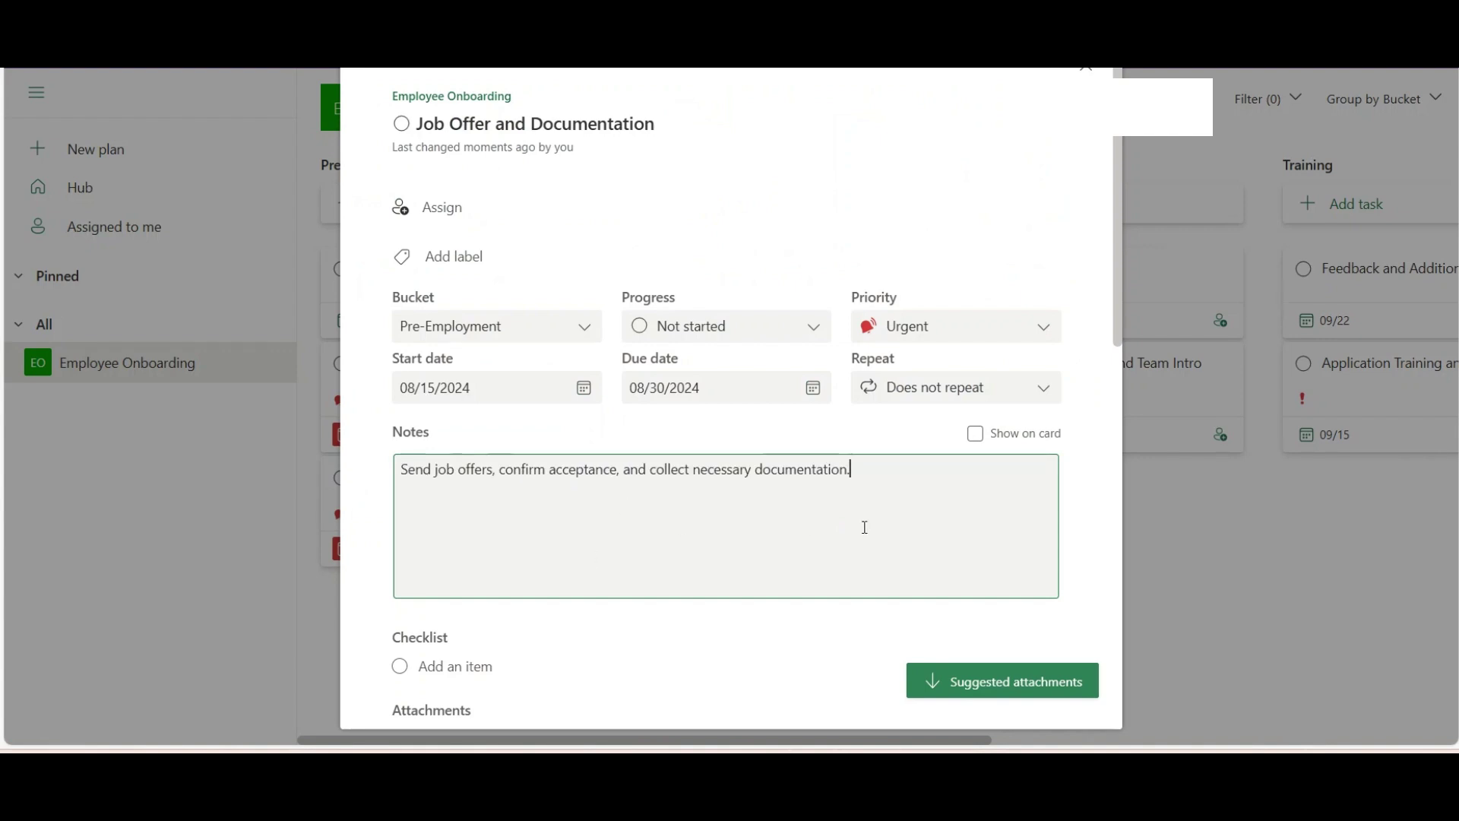
click(1021, 362)
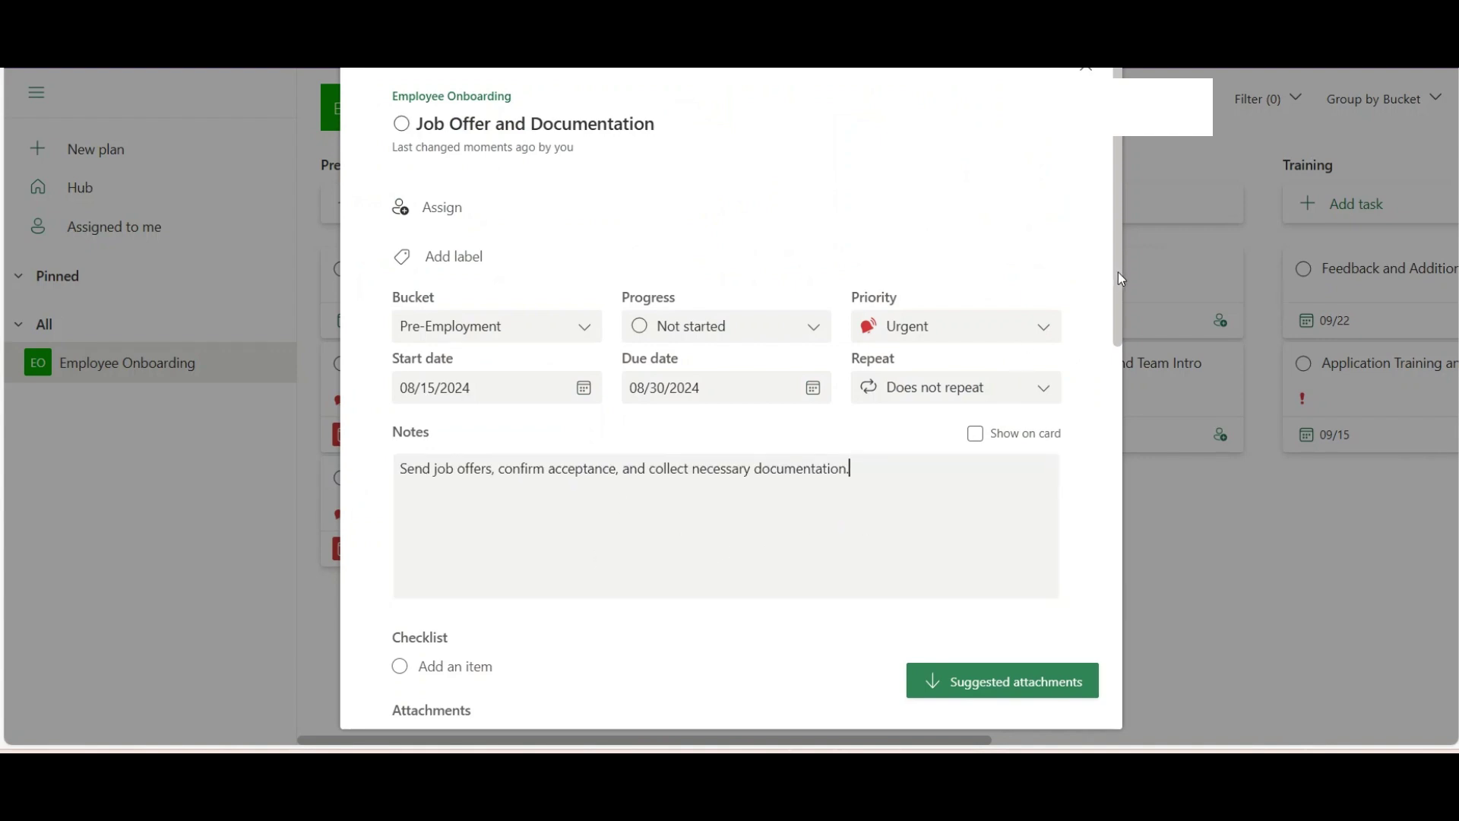
drag(1123, 279, 1123, 315)
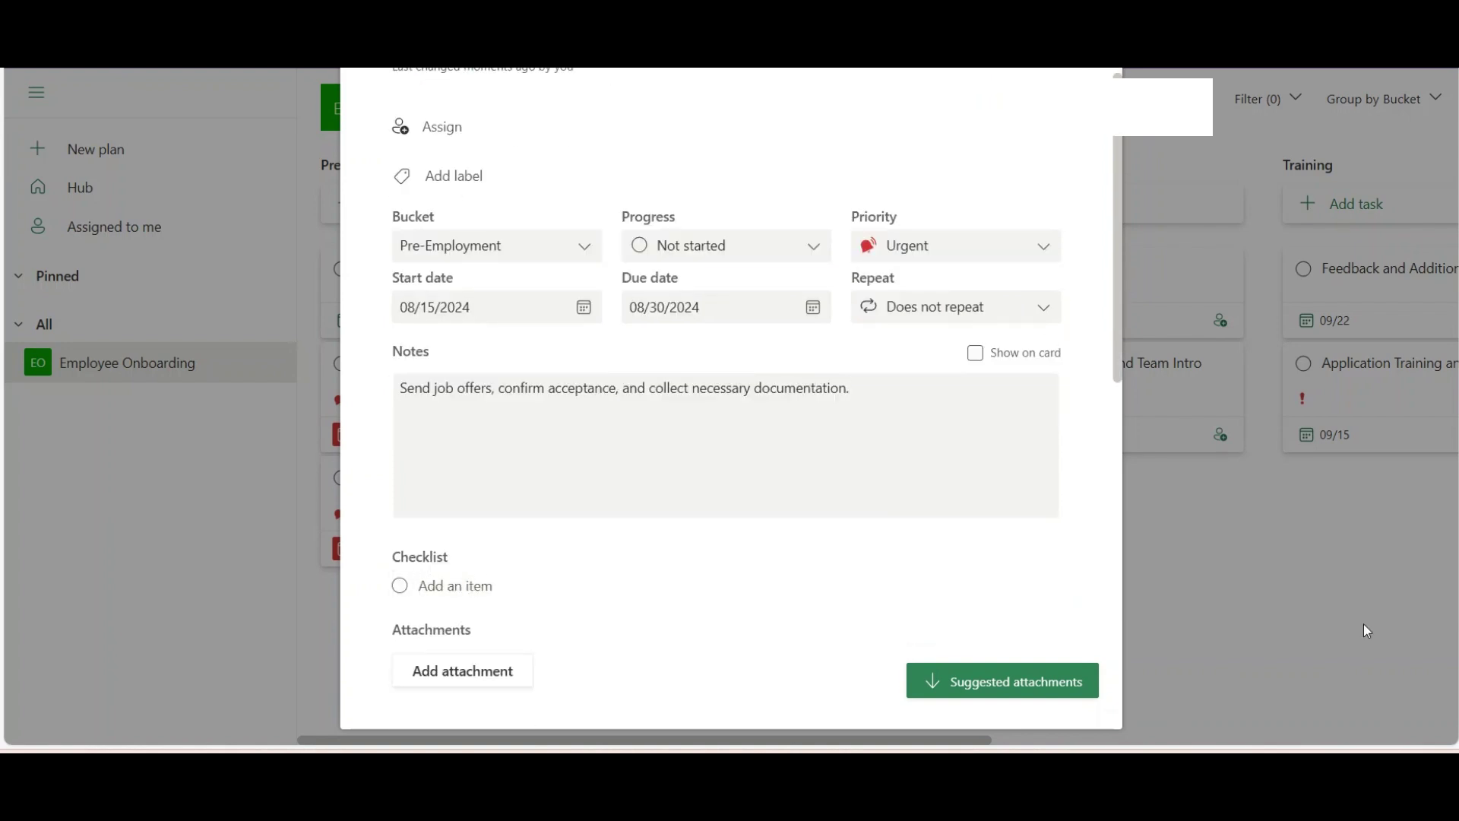
- Add checklist items Send job offers, Confirm acceptance and Collect documents, then close the task
click(439, 588)
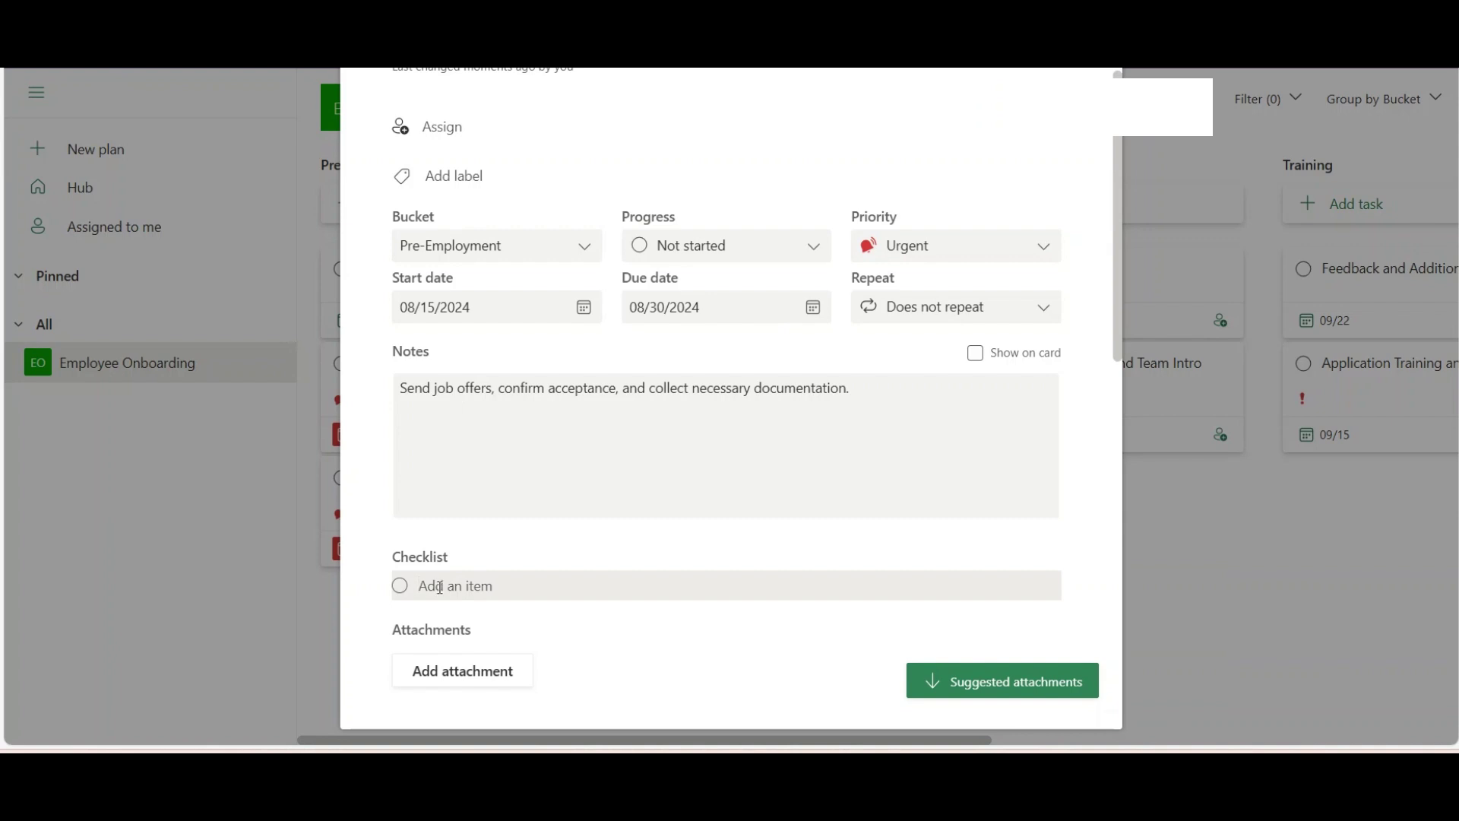
text(Send job offers)
click(606, 465)
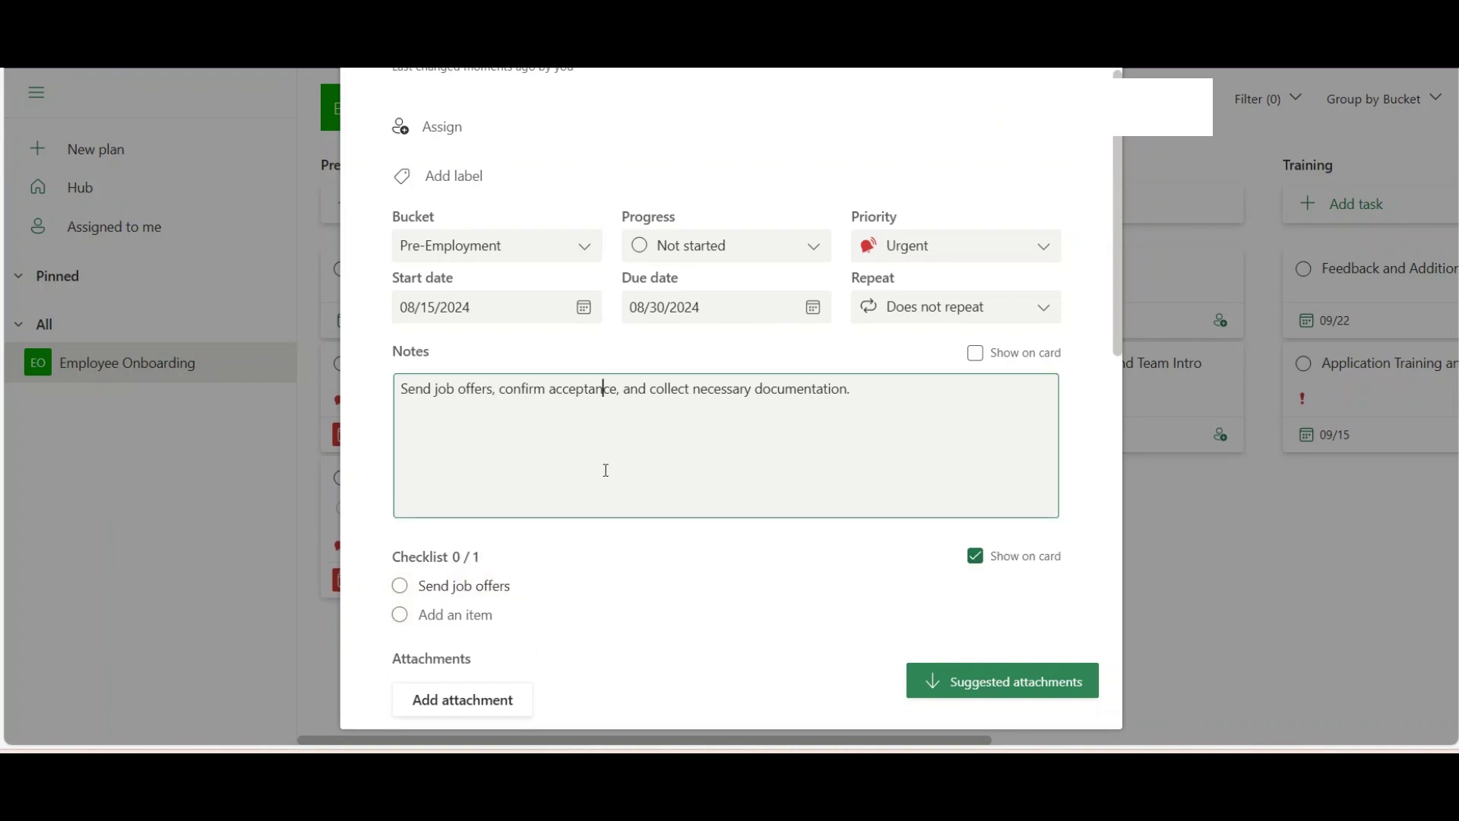
click(452, 617)
text(Confirm acceptance)
click(730, 453)
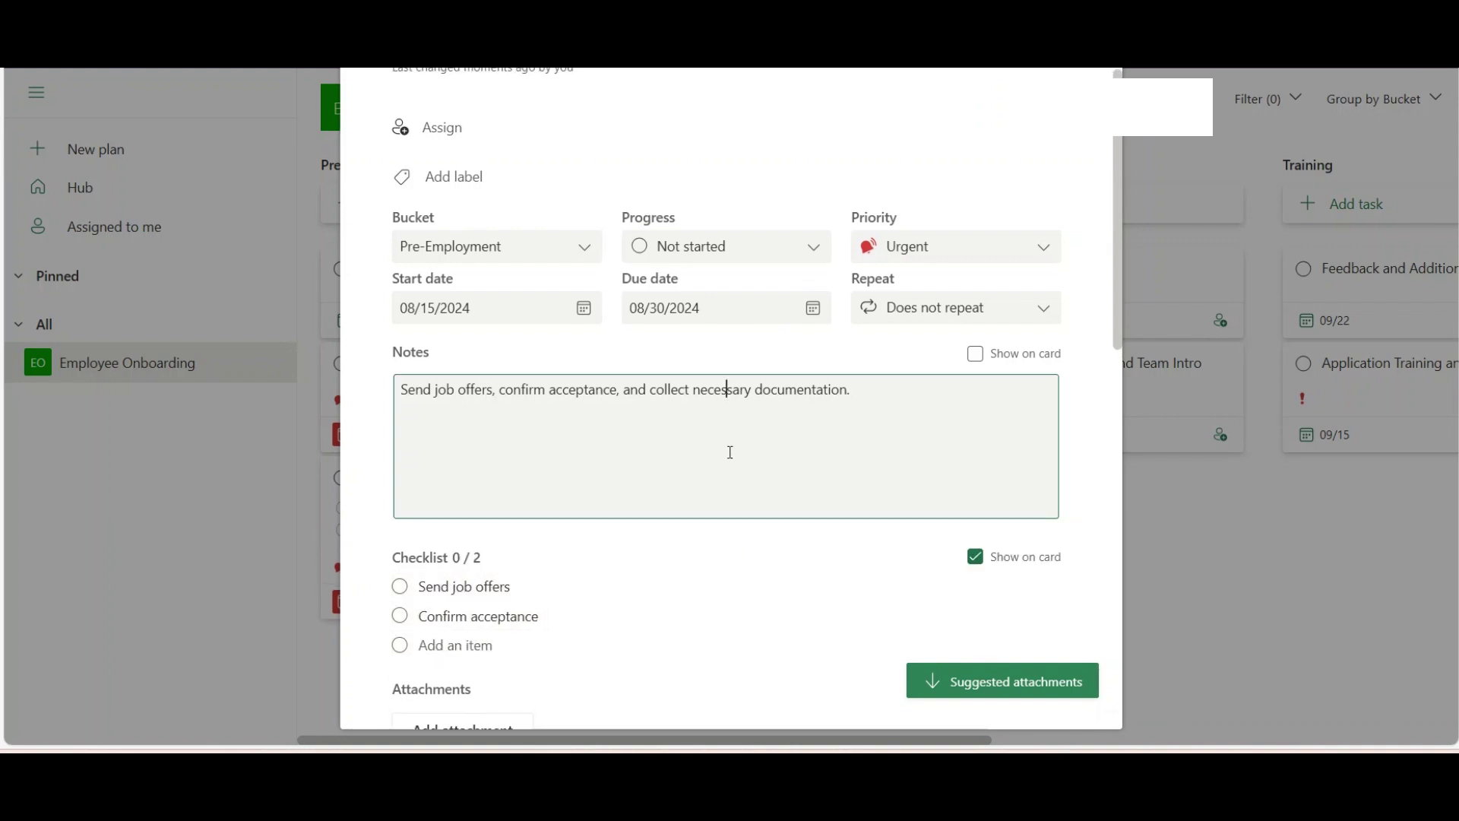
click(481, 633)
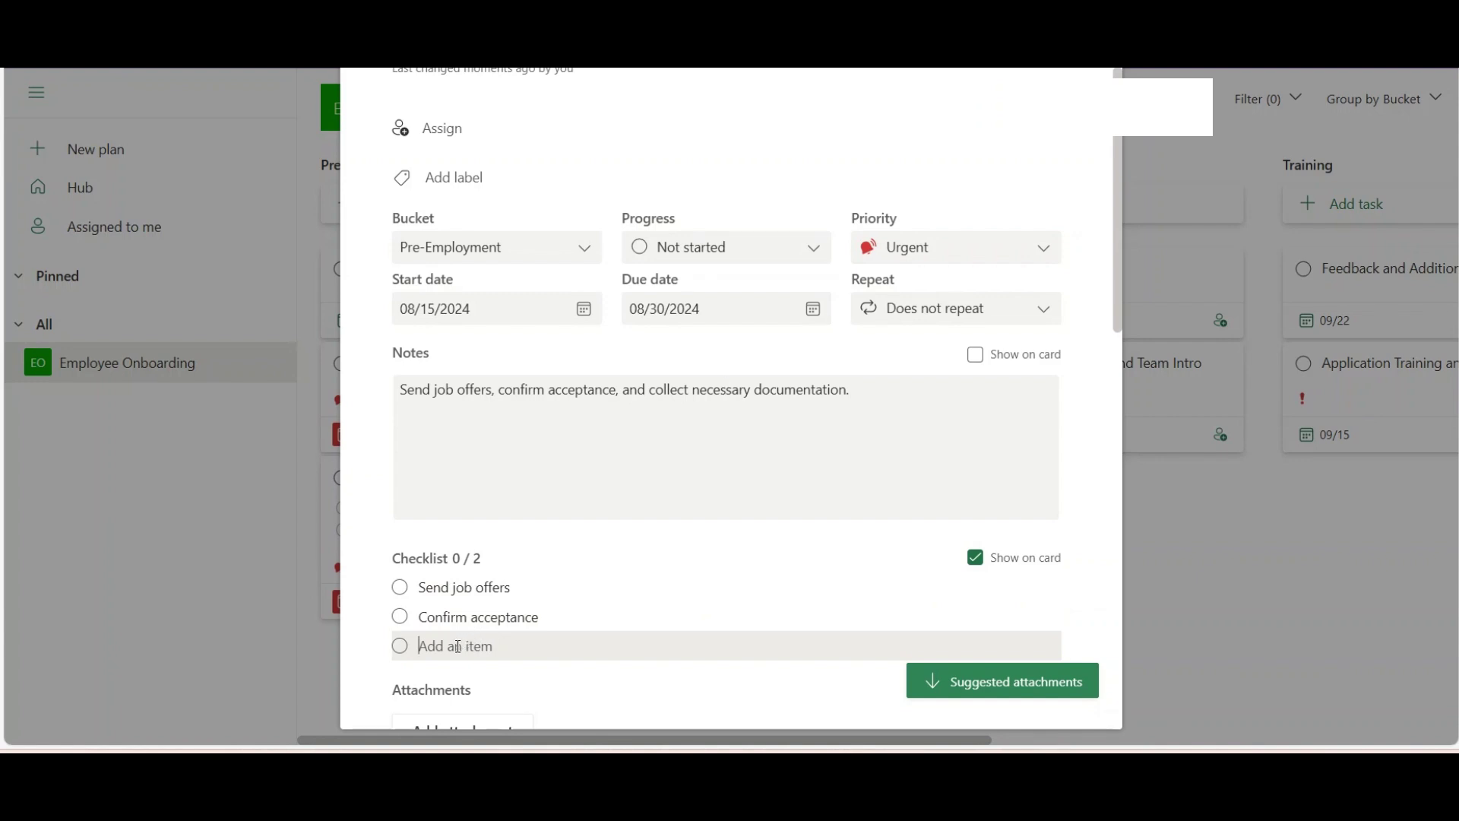
text(Collect documents)
click(544, 479)
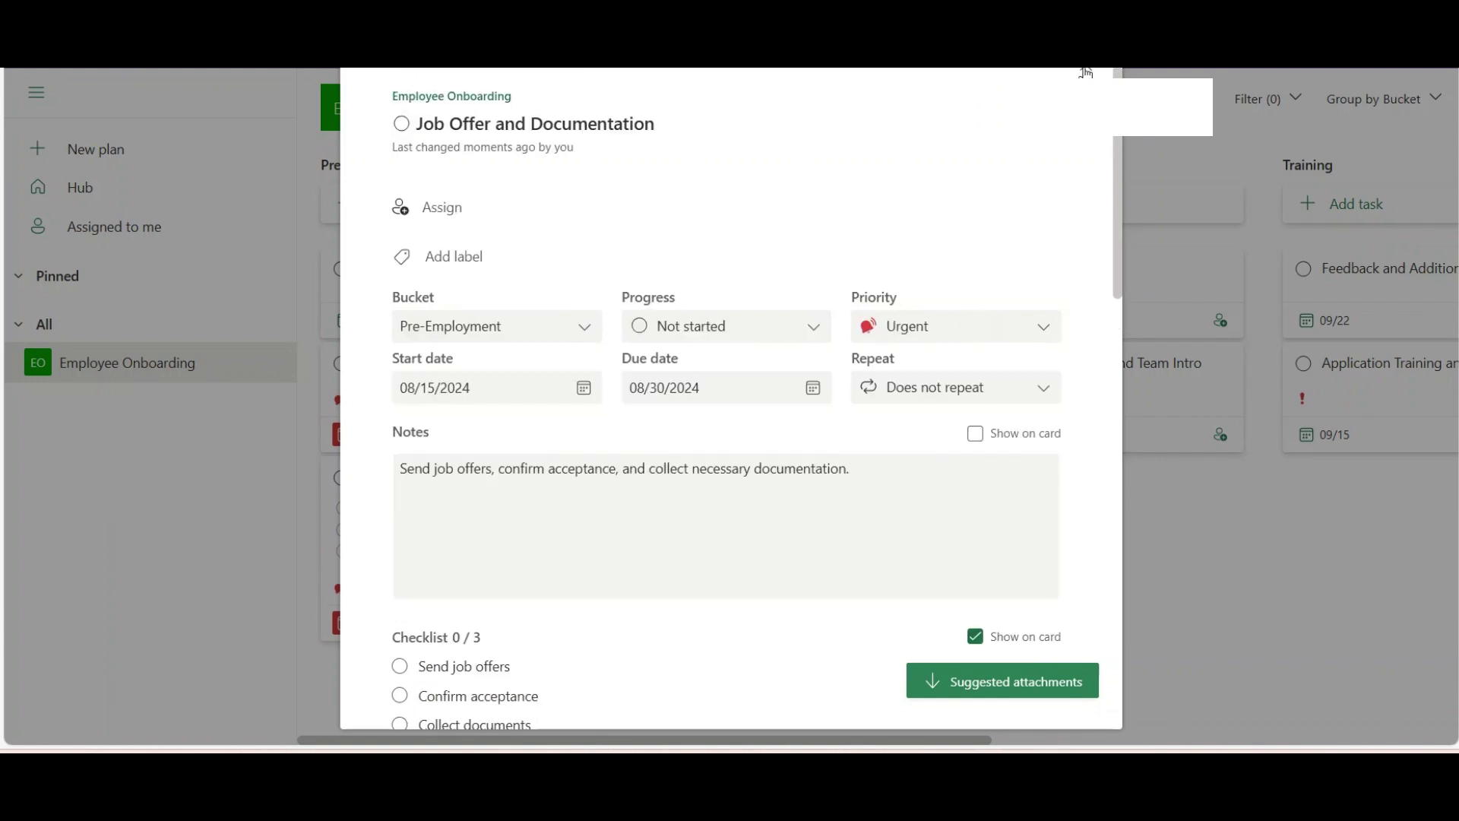
key(Escape)
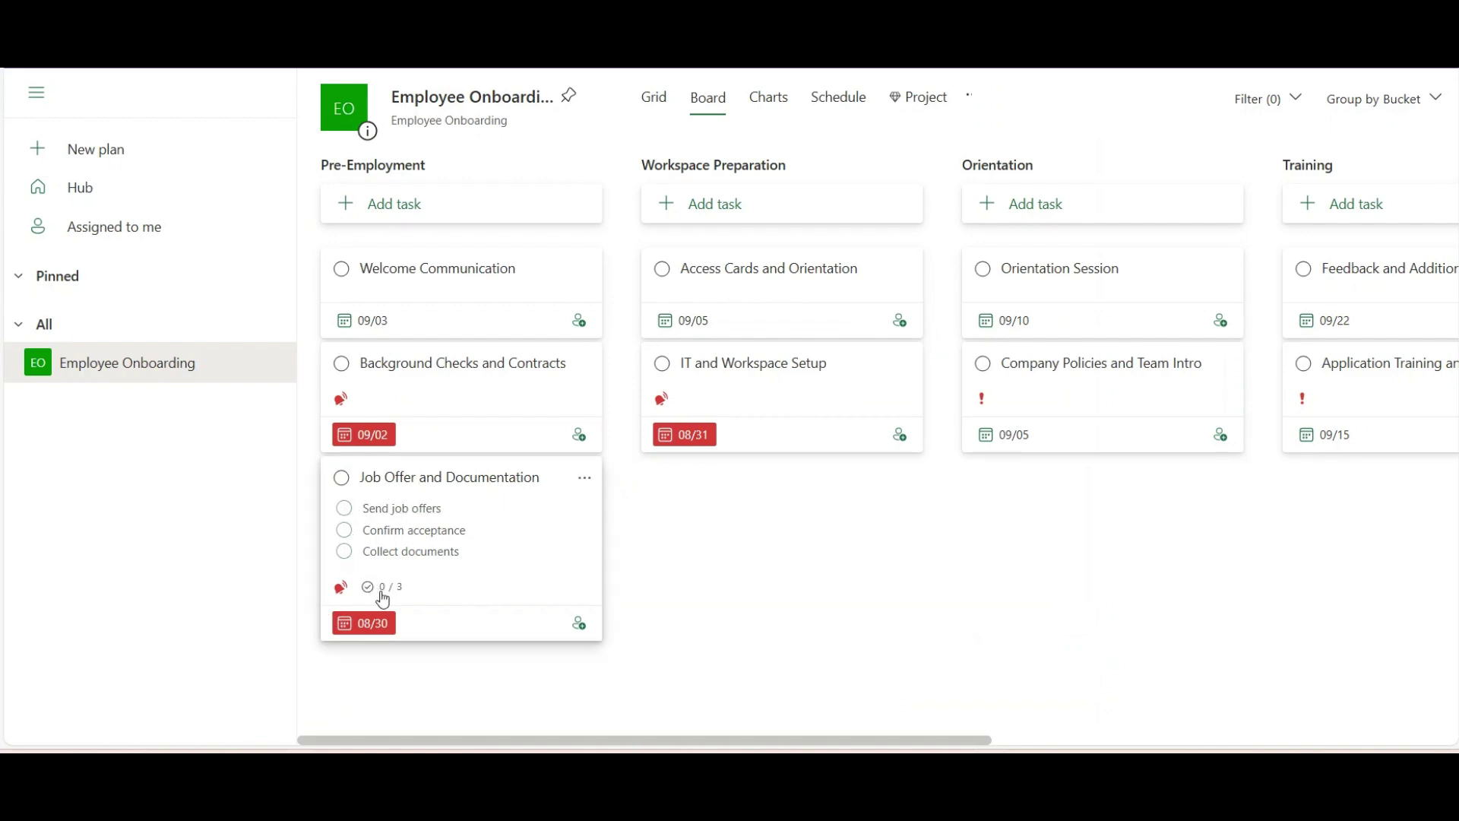
mouse_move(397, 596)
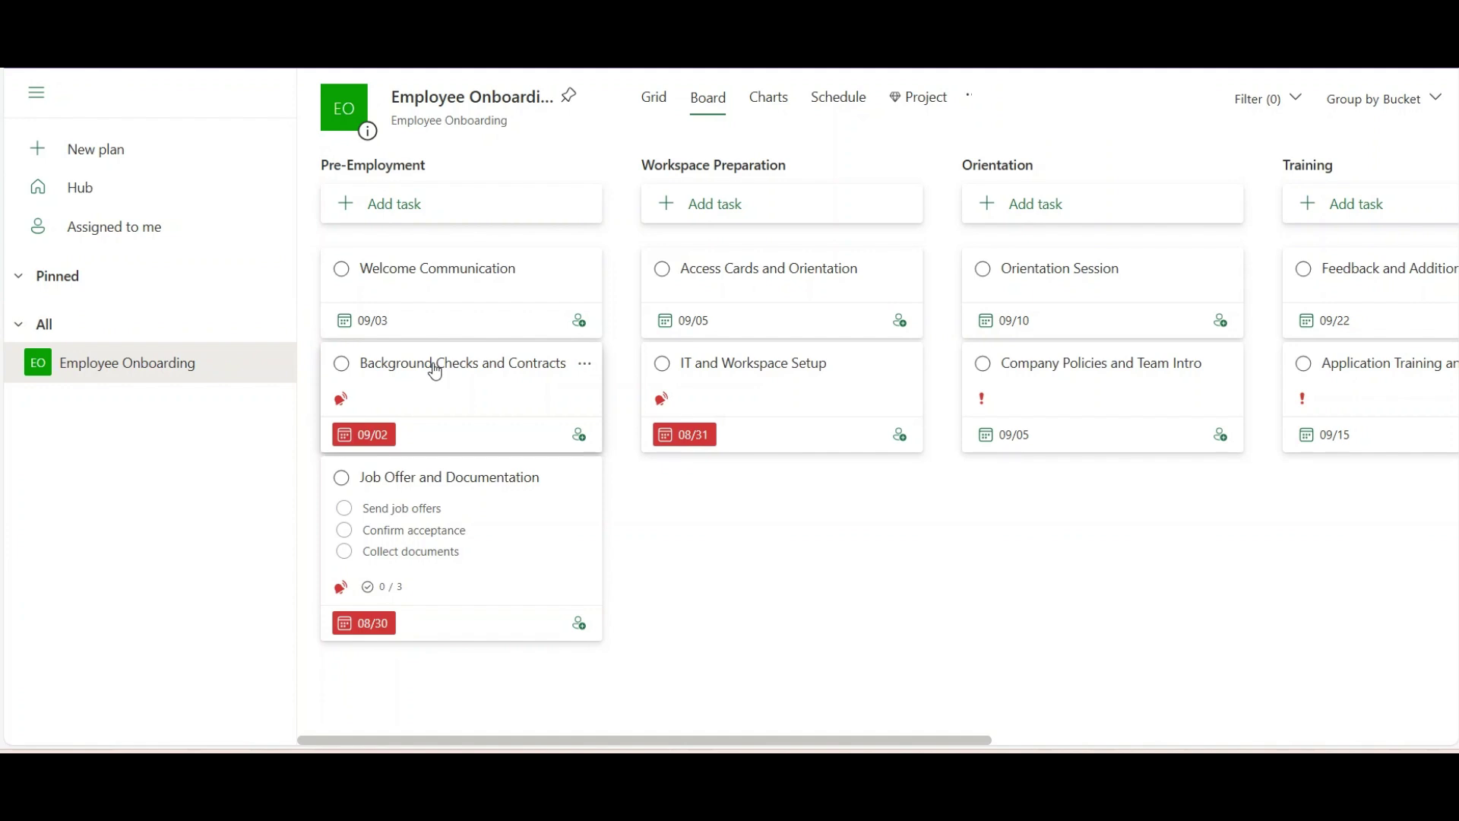
- Paste the notes into Background Checks and Contracts' description
click(434, 372)
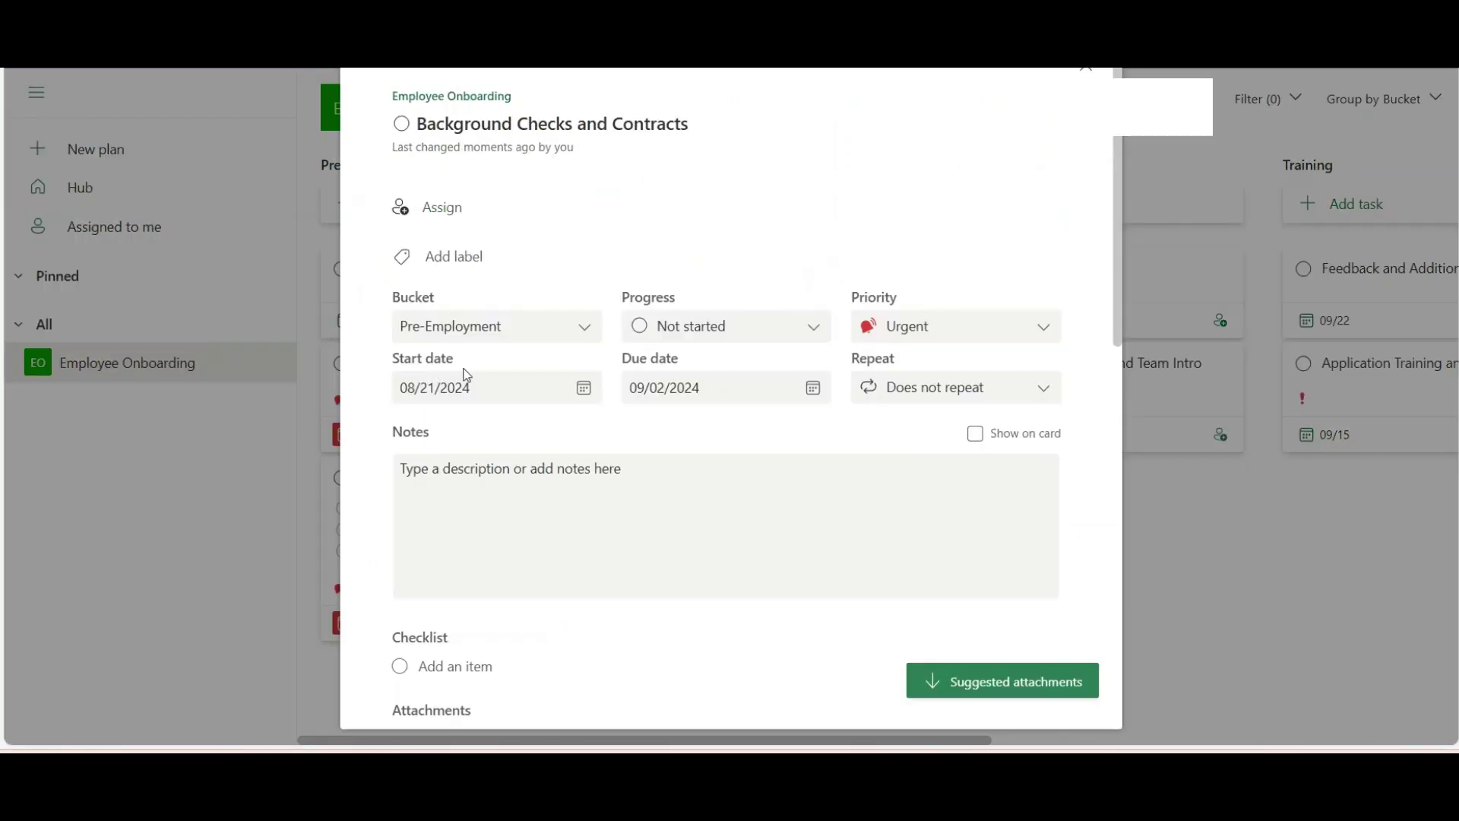
click(558, 485)
text(Conduct background checks and finalize contracts with new hires.)
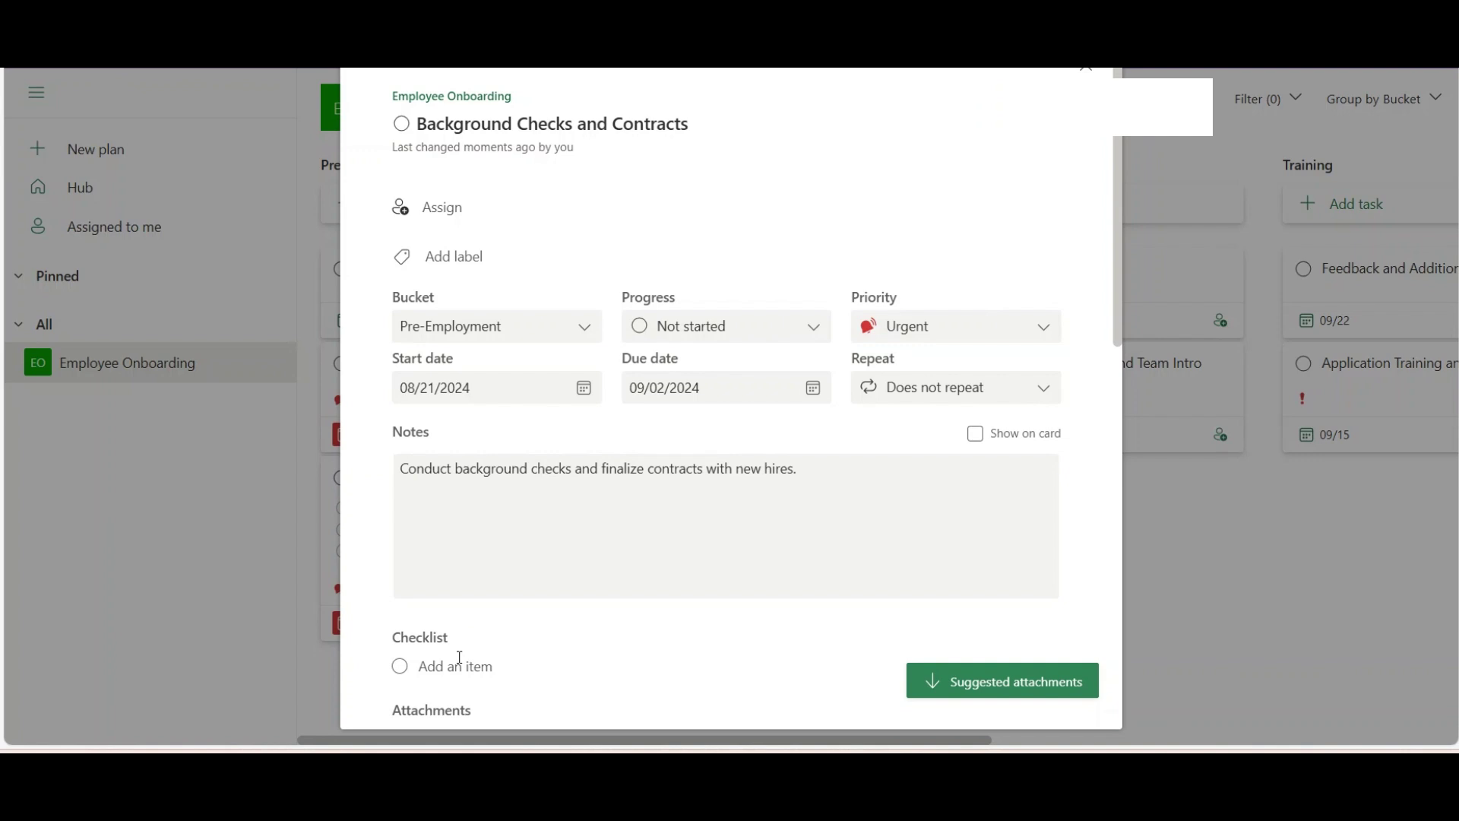
- Add checklist items Initiate checks, Review reports and Finalize contracts, and show them on the card
text(Initiate checks)
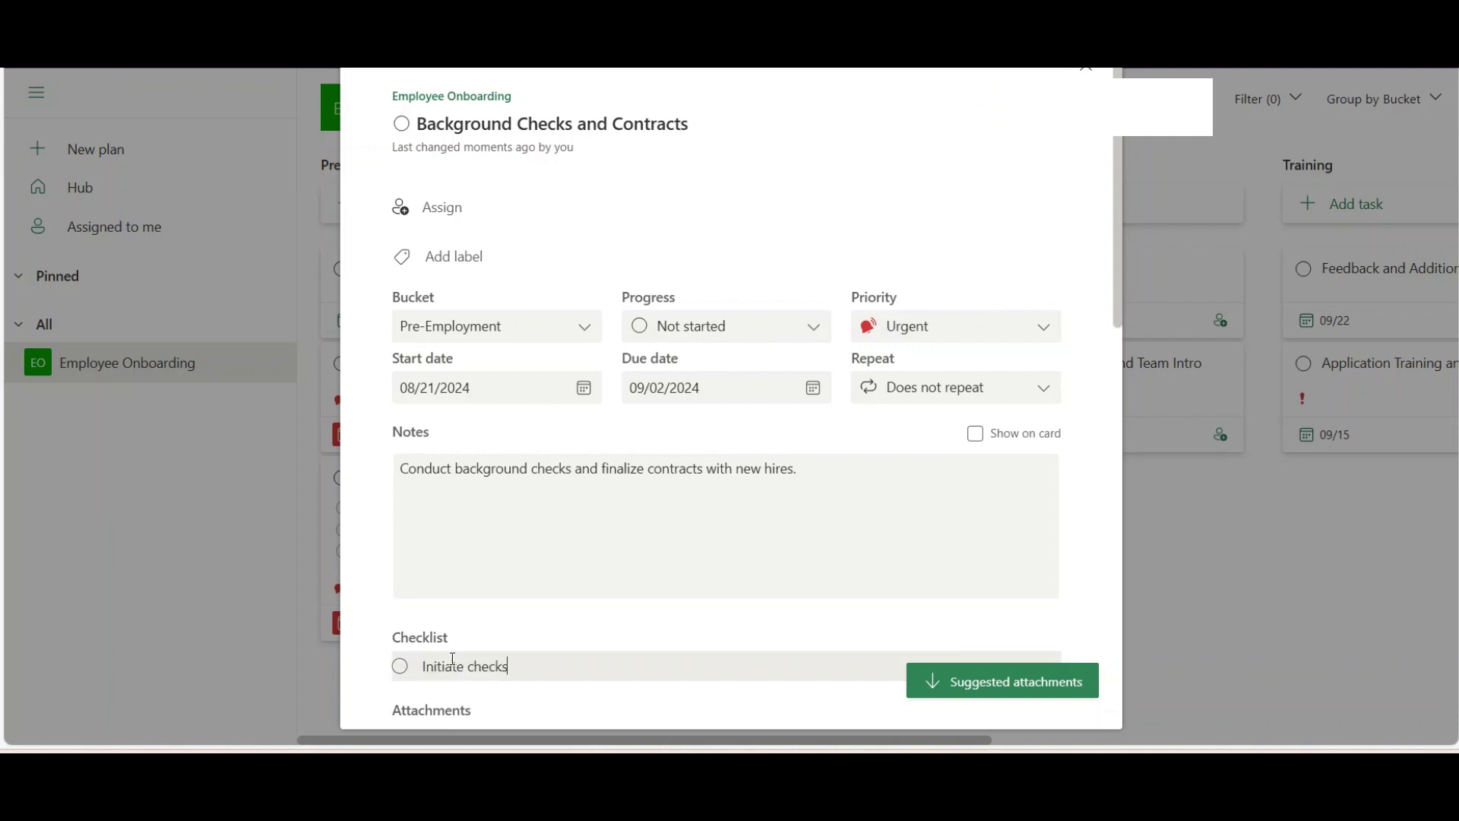
key(Return)
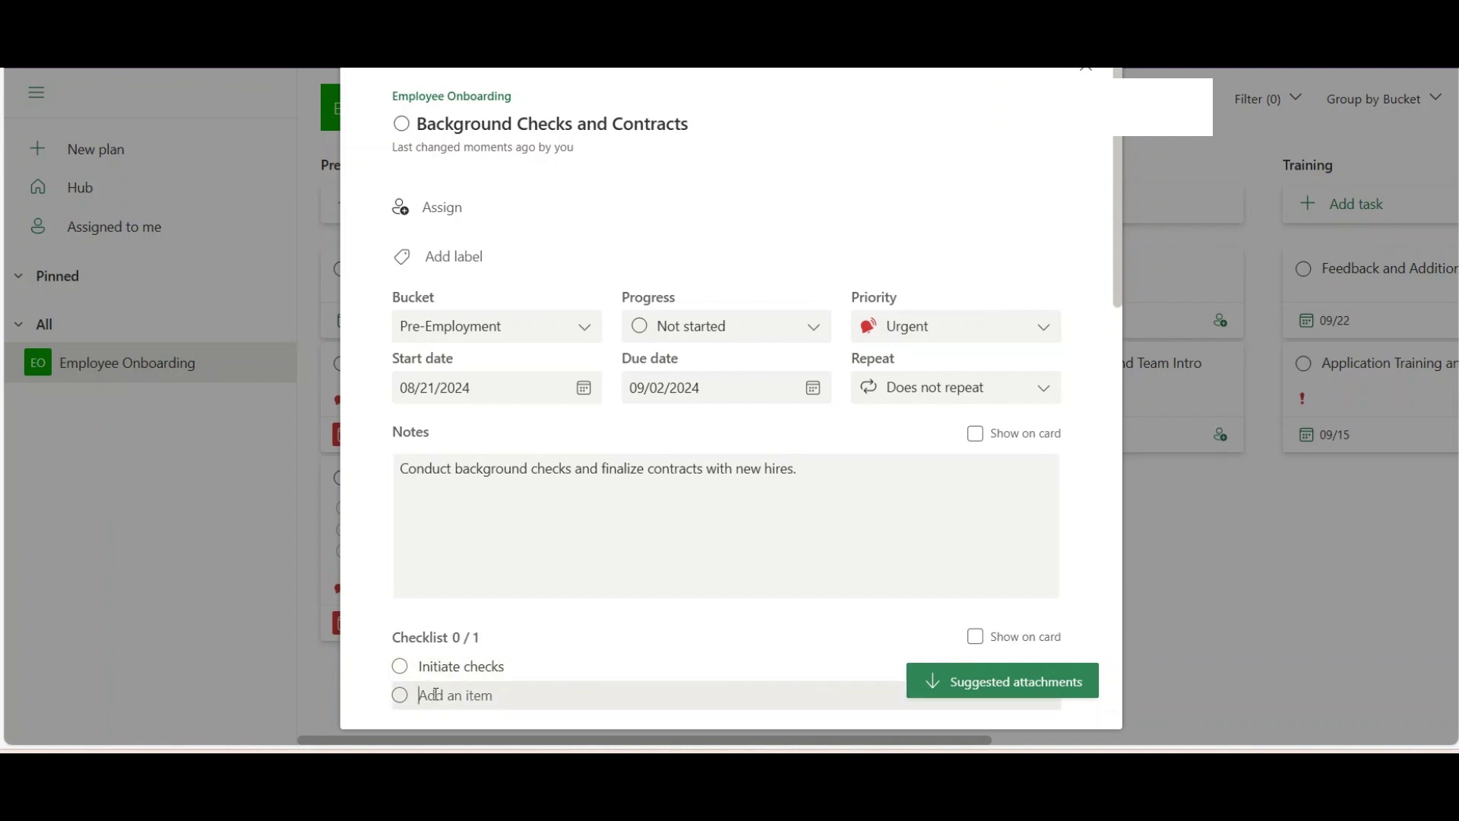
text(Review reports)
scroll(1120, 318, down, 1)
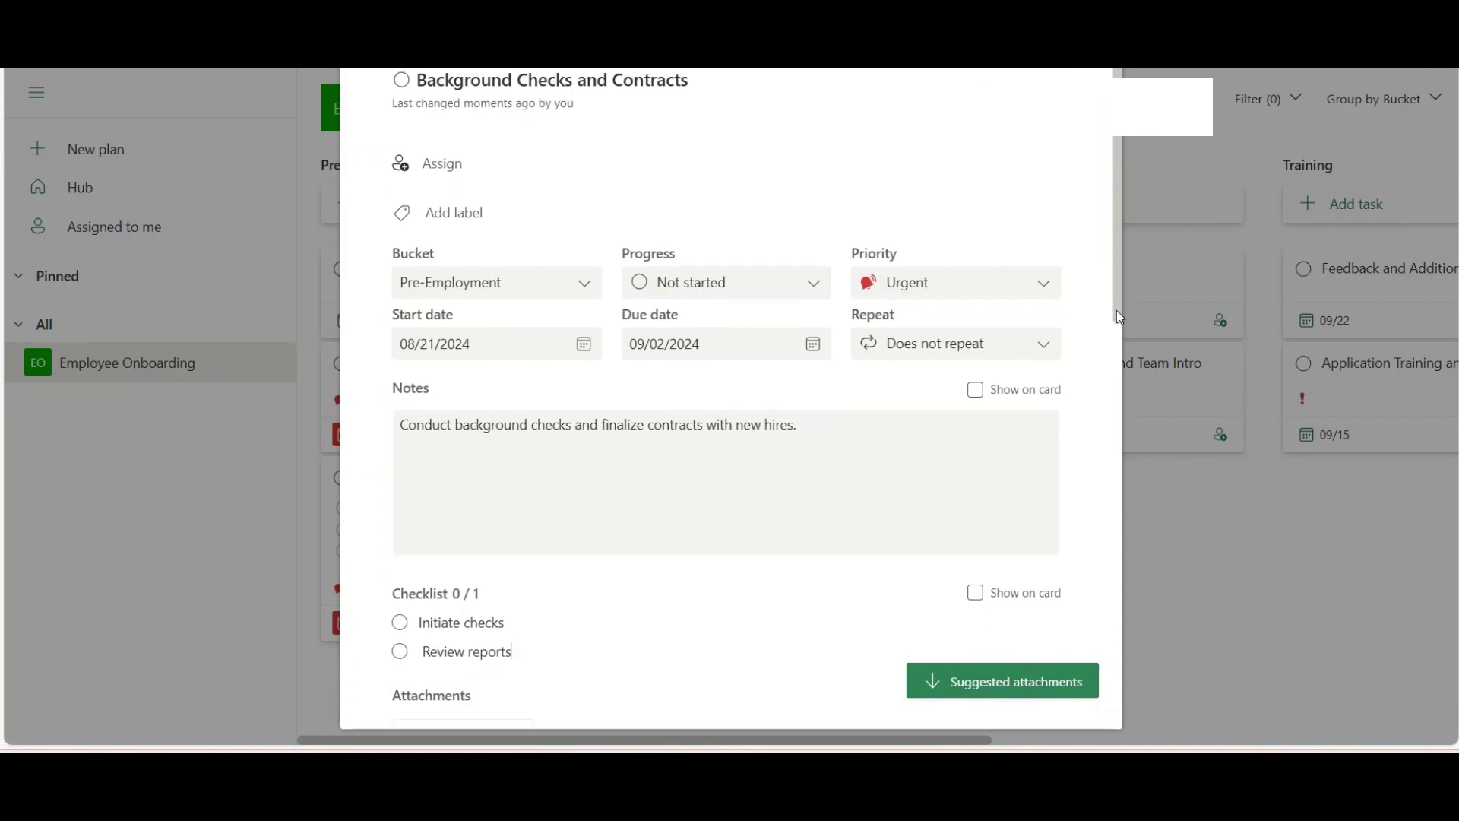
key(Return)
text(Finalize contracts)
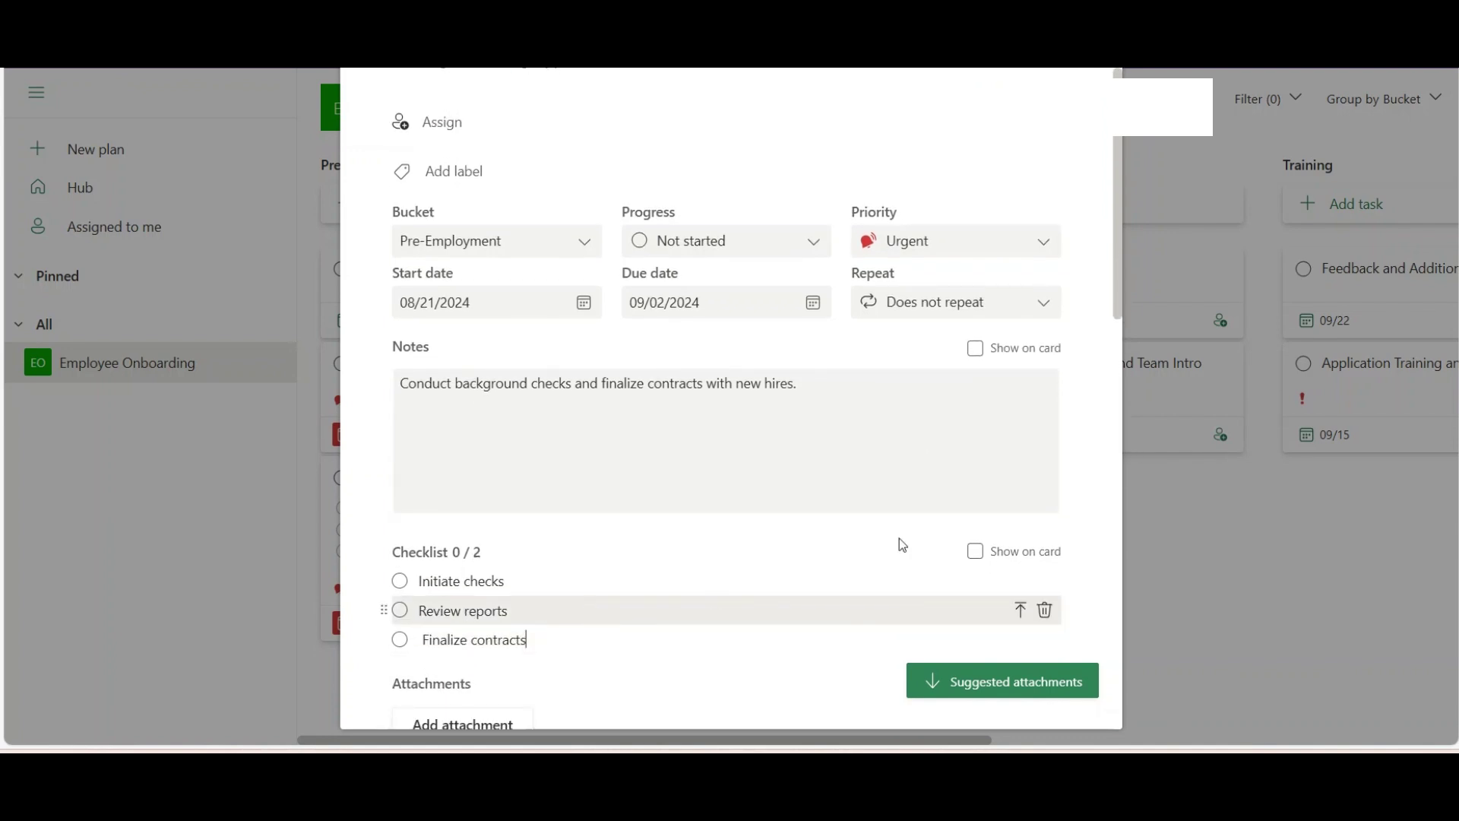
click(1036, 411)
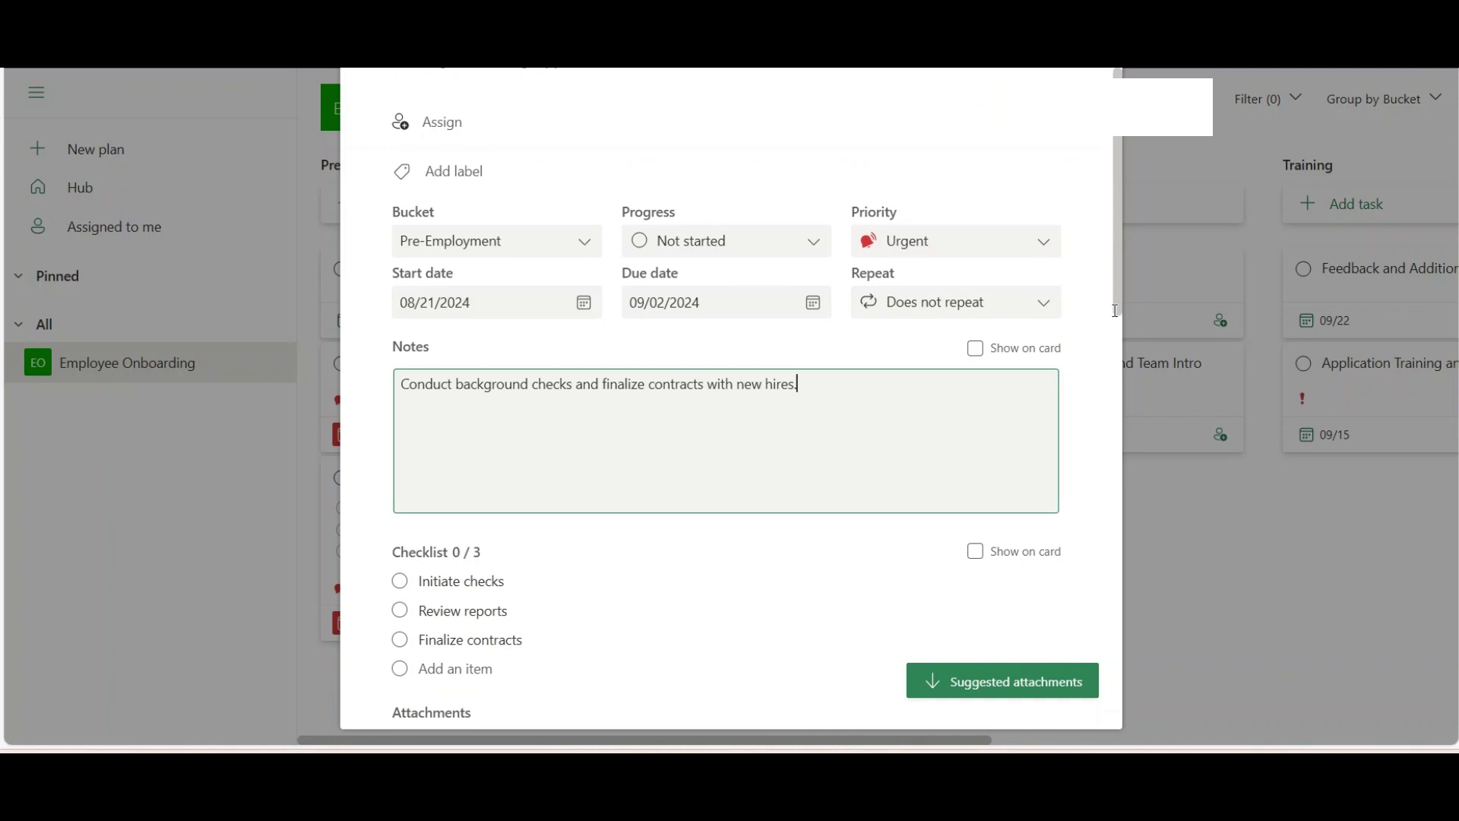
scroll(1119, 328, down, 1)
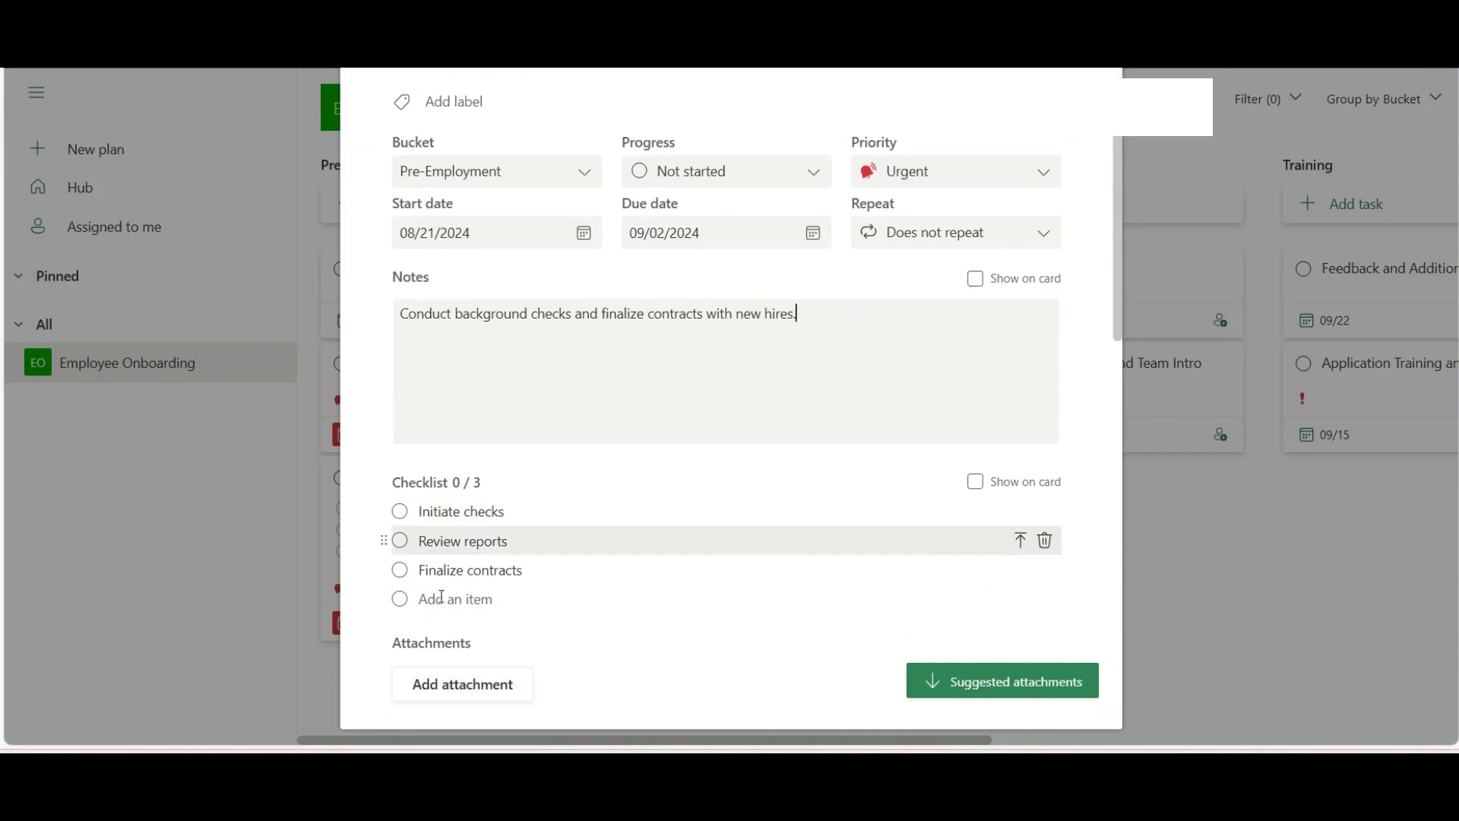
scroll(729, 434, up, 2)
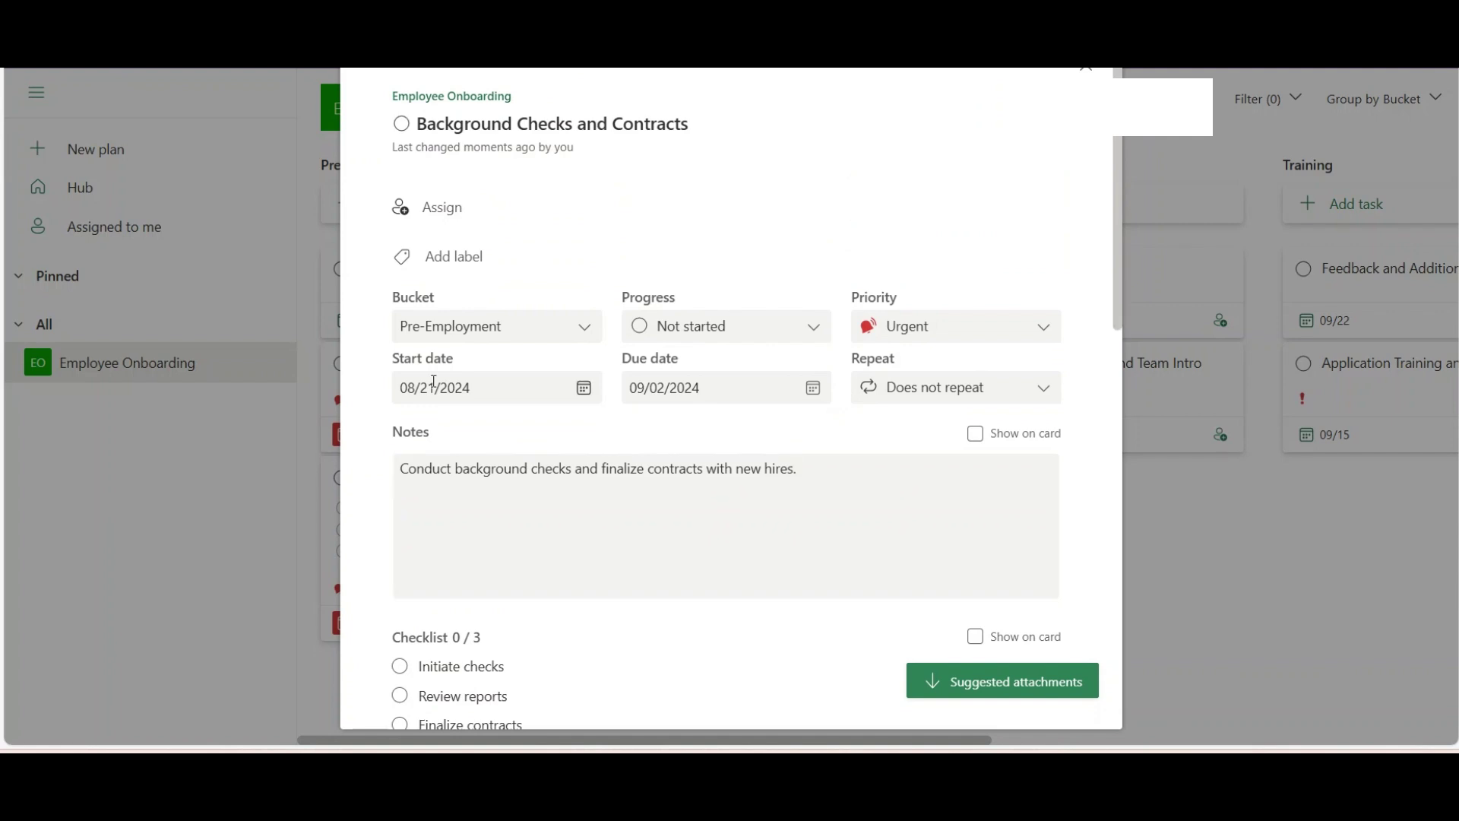
scroll(593, 557, down, 2)
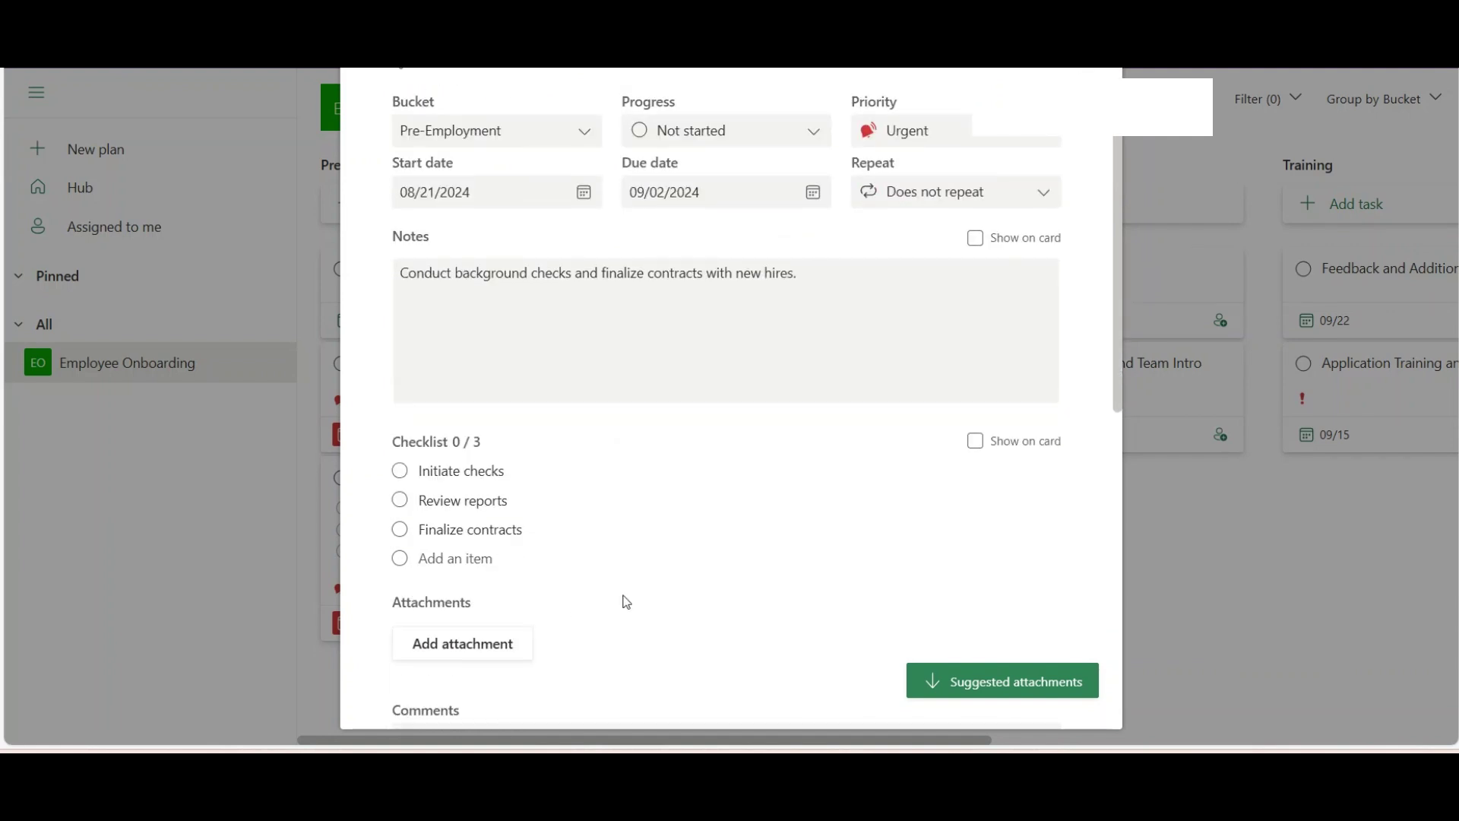
click(976, 442)
- Paste Welcome Communication's notes and close the open task dialogs
key(Escape)
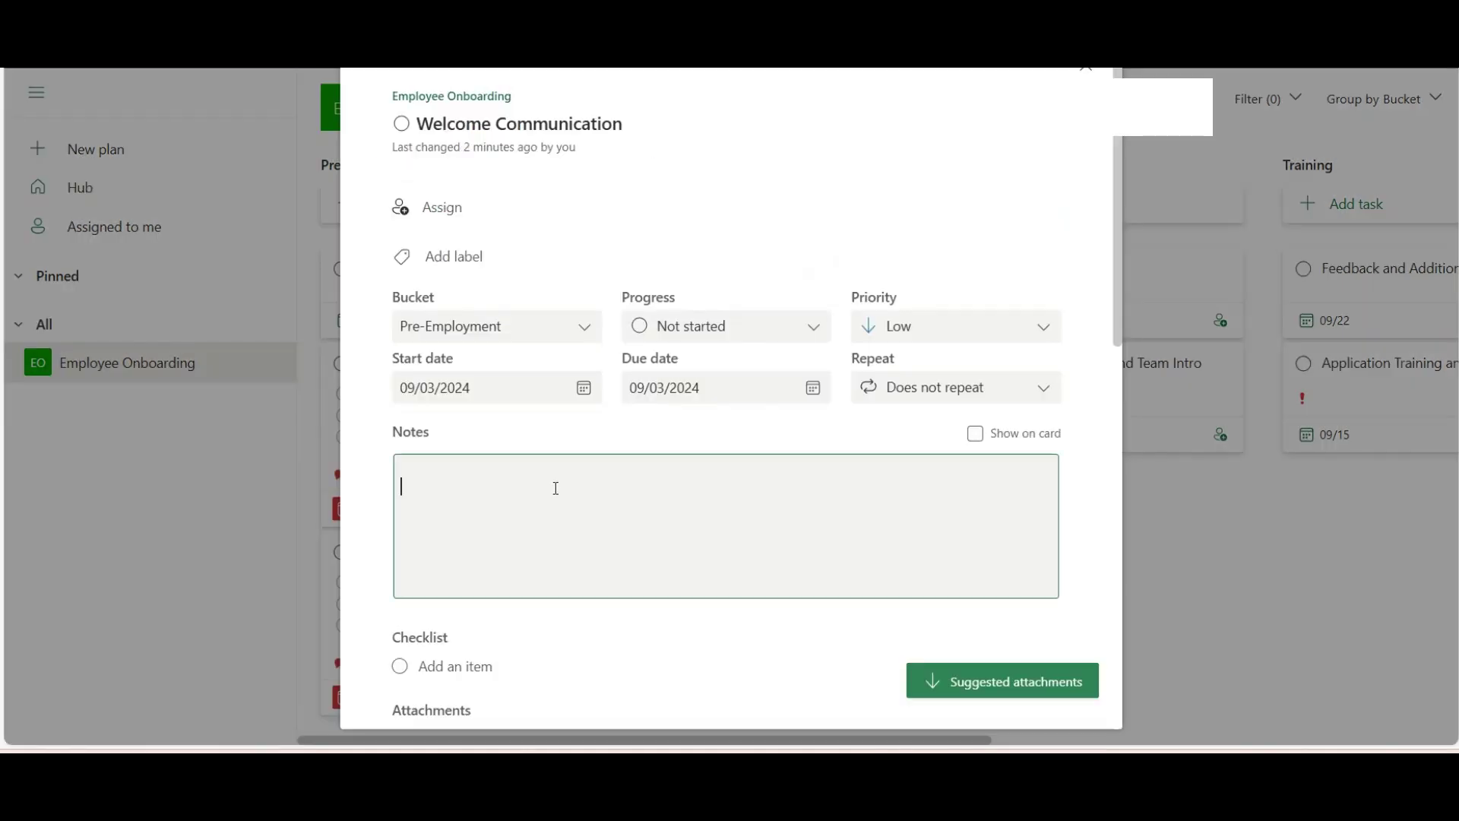
text(Send a welcome email to new hires with initial information and instructions.)
key(Escape)
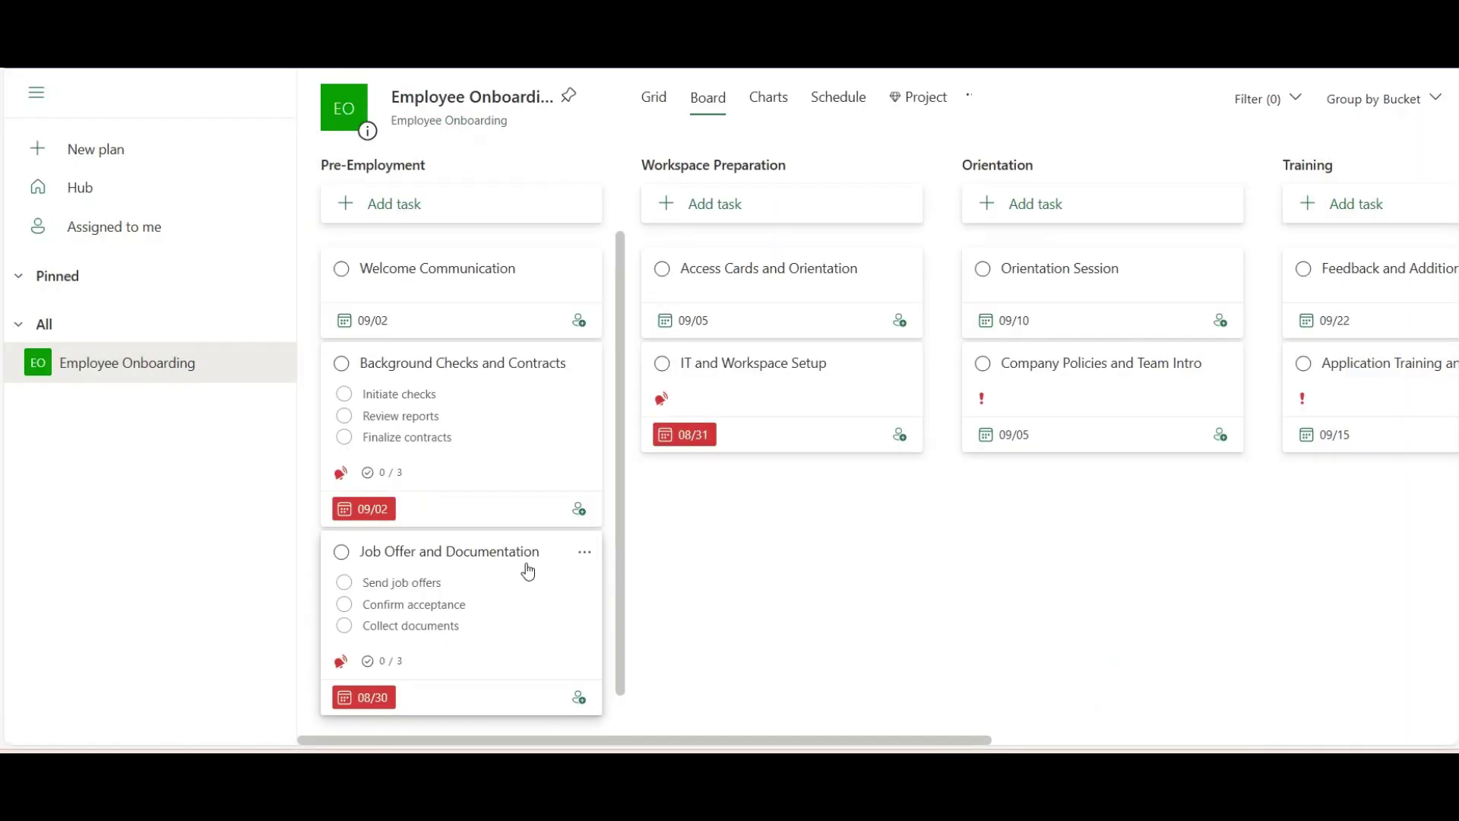
click(528, 571)
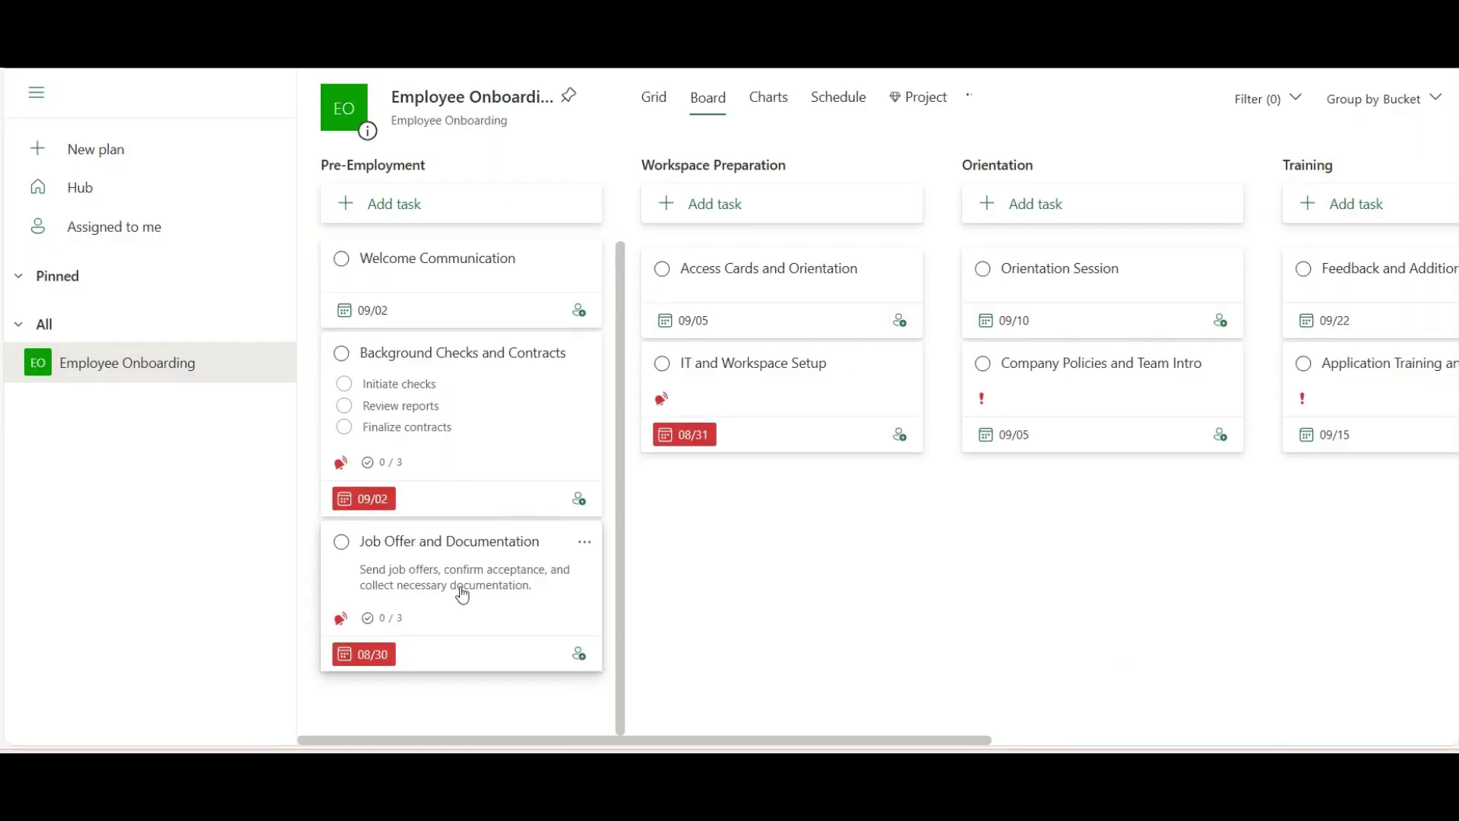
click(460, 590)
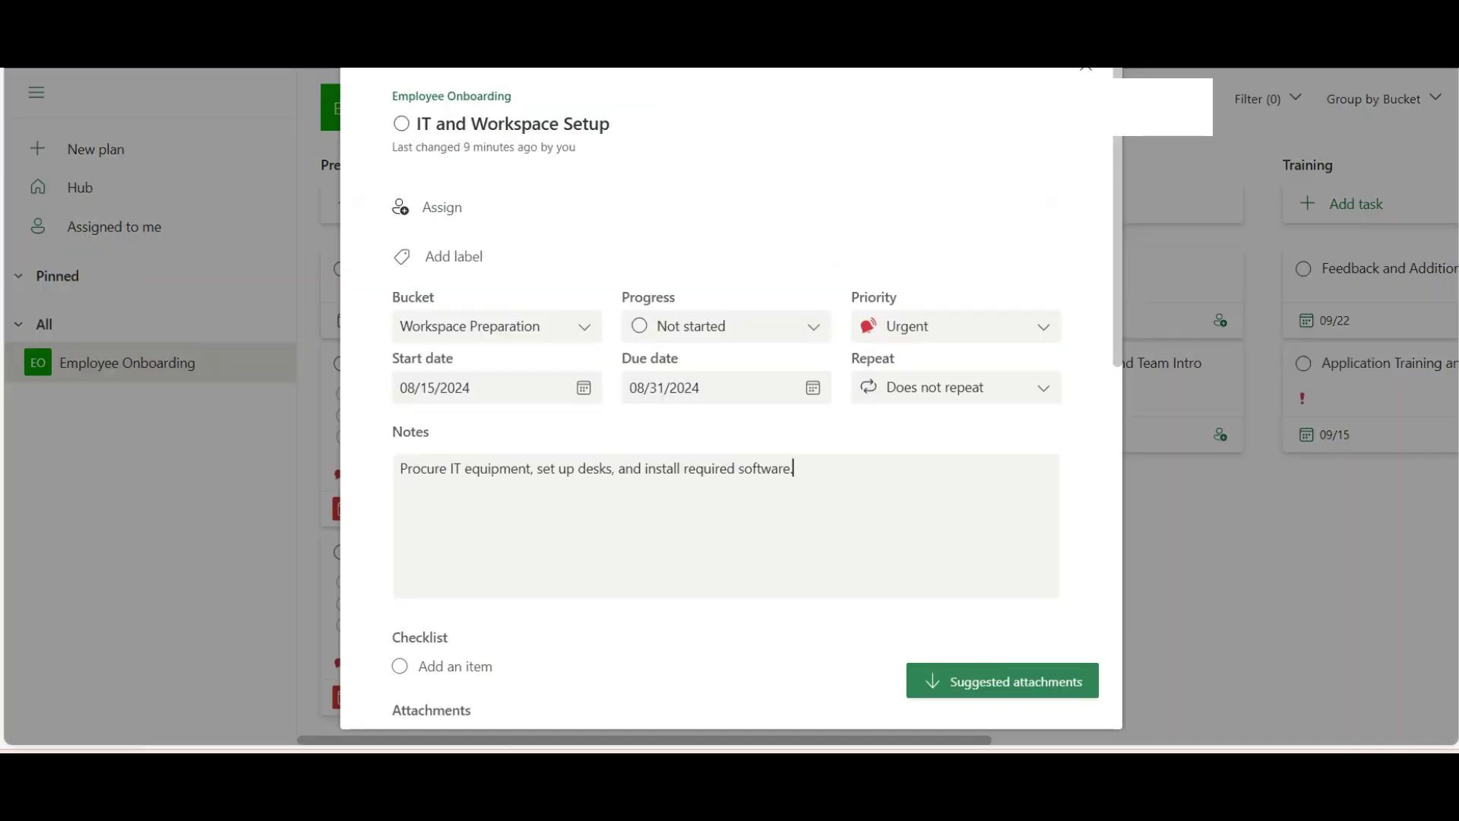
- Give IT and Workspace Setup checklist items Set up workstations and Install software
click(783, 380)
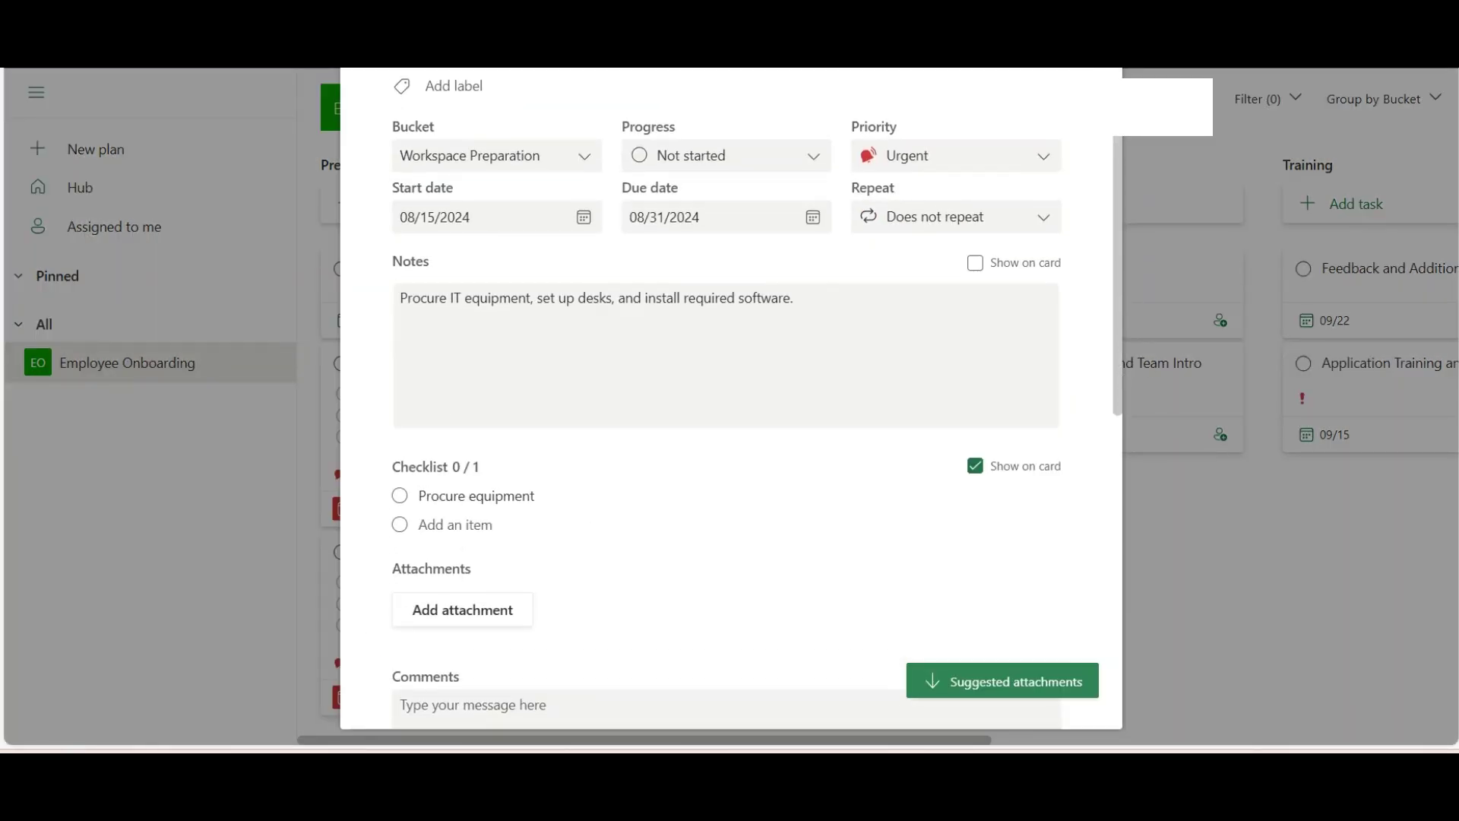
text(Set up workstations)
key(Return)
text(Install software)
key(Return)
scroll(505, 569, up, 5)
key(Escape)
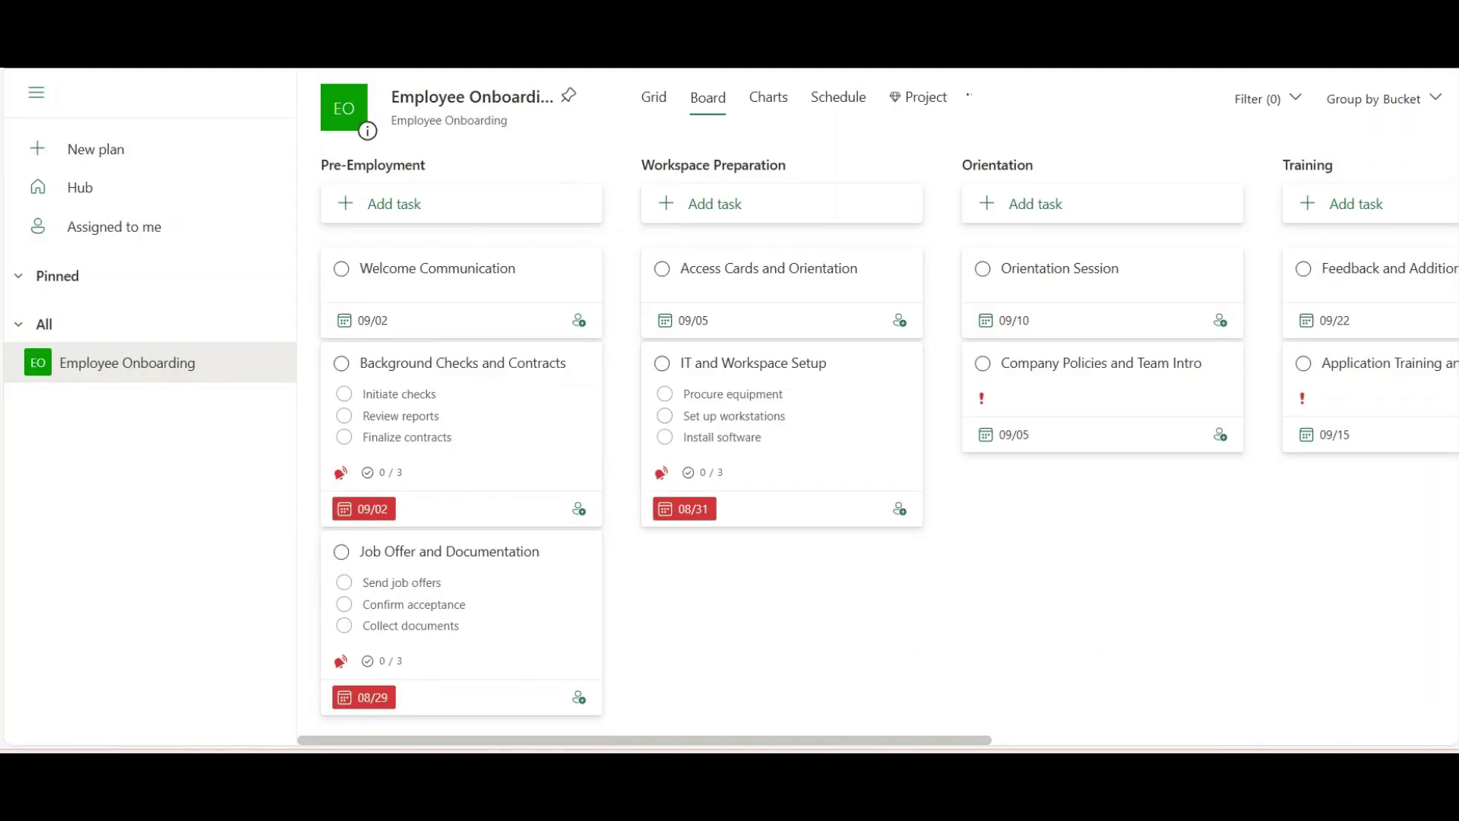
- Add Application Training notes and items Prepare training materials, Conduct sessions, Facilitate handson practice
click(821, 316)
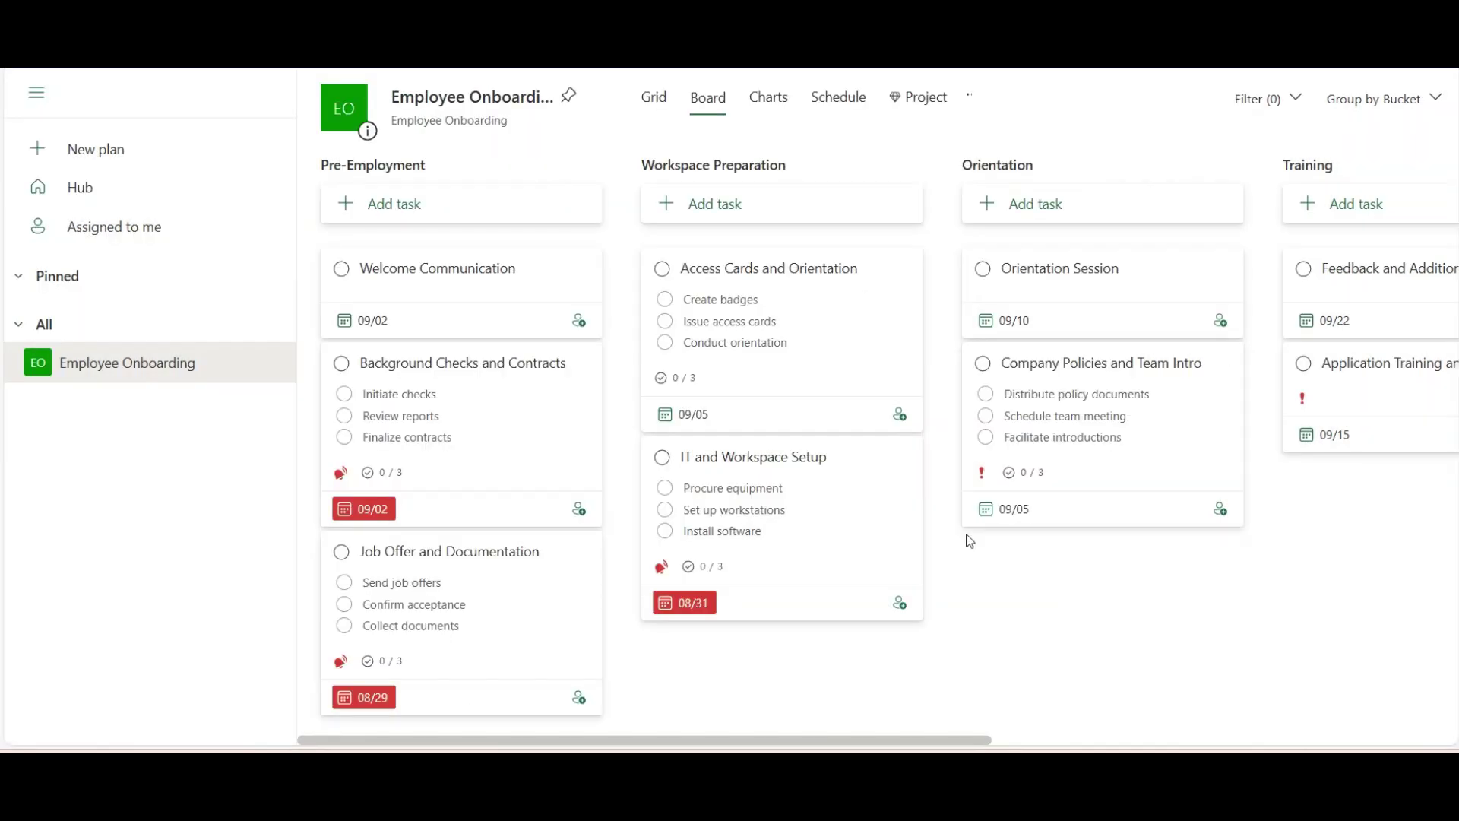
scroll(967, 537, right, 5)
click(912, 366)
click(829, 508)
text(Provide an overview and hands-on practice of the applications and tools the employees will be using.)
click(456, 665)
text(Prepare training materials)
key(Return)
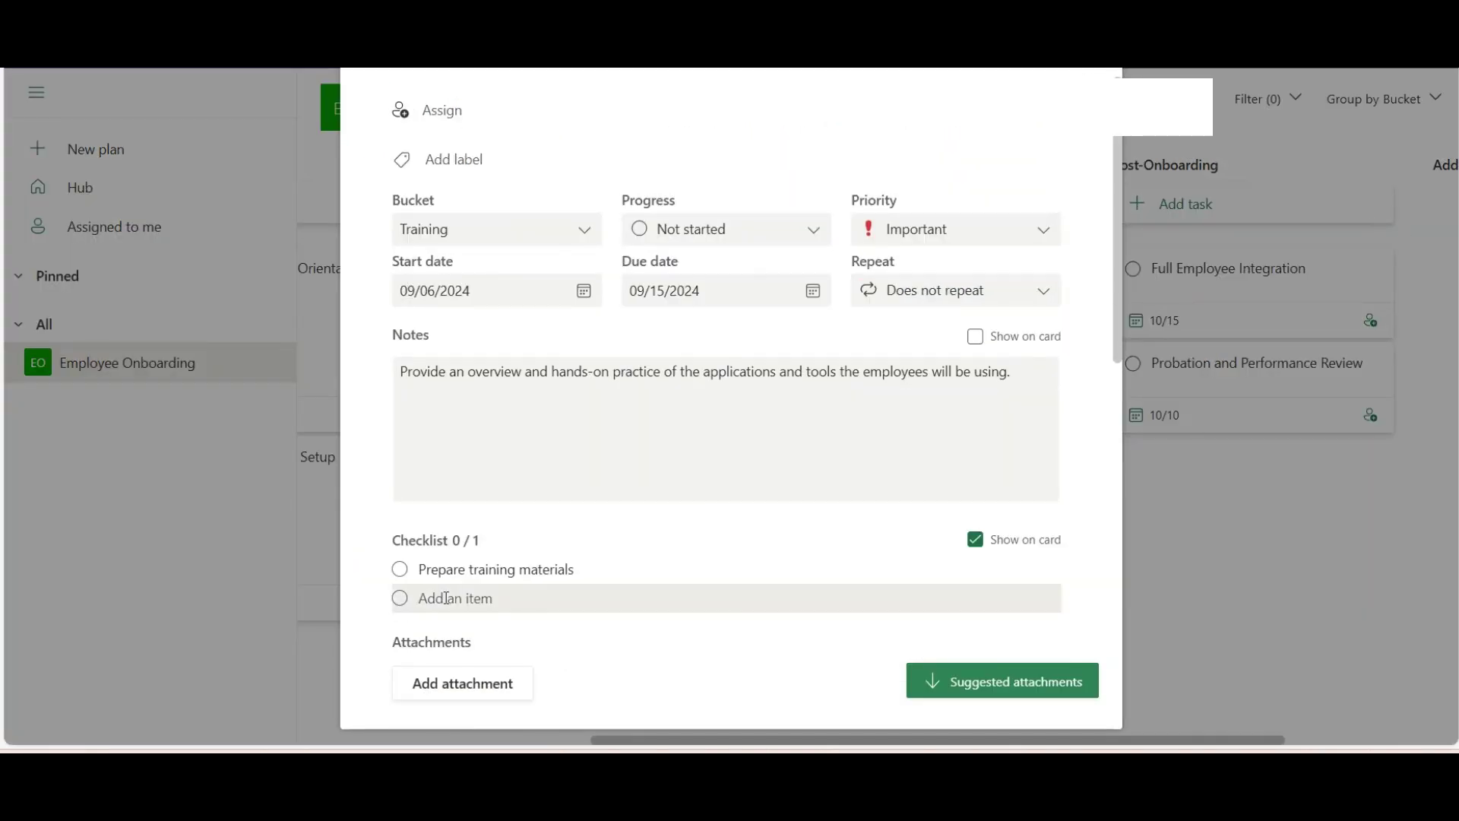
text(Conduct sessions)
key(Return)
text(Facilitate handson practice)
- Give Probation and Performance Review checklist items Prepare performance reports and Conduct reviews
key(Return)
key(Escape)
click(1171, 364)
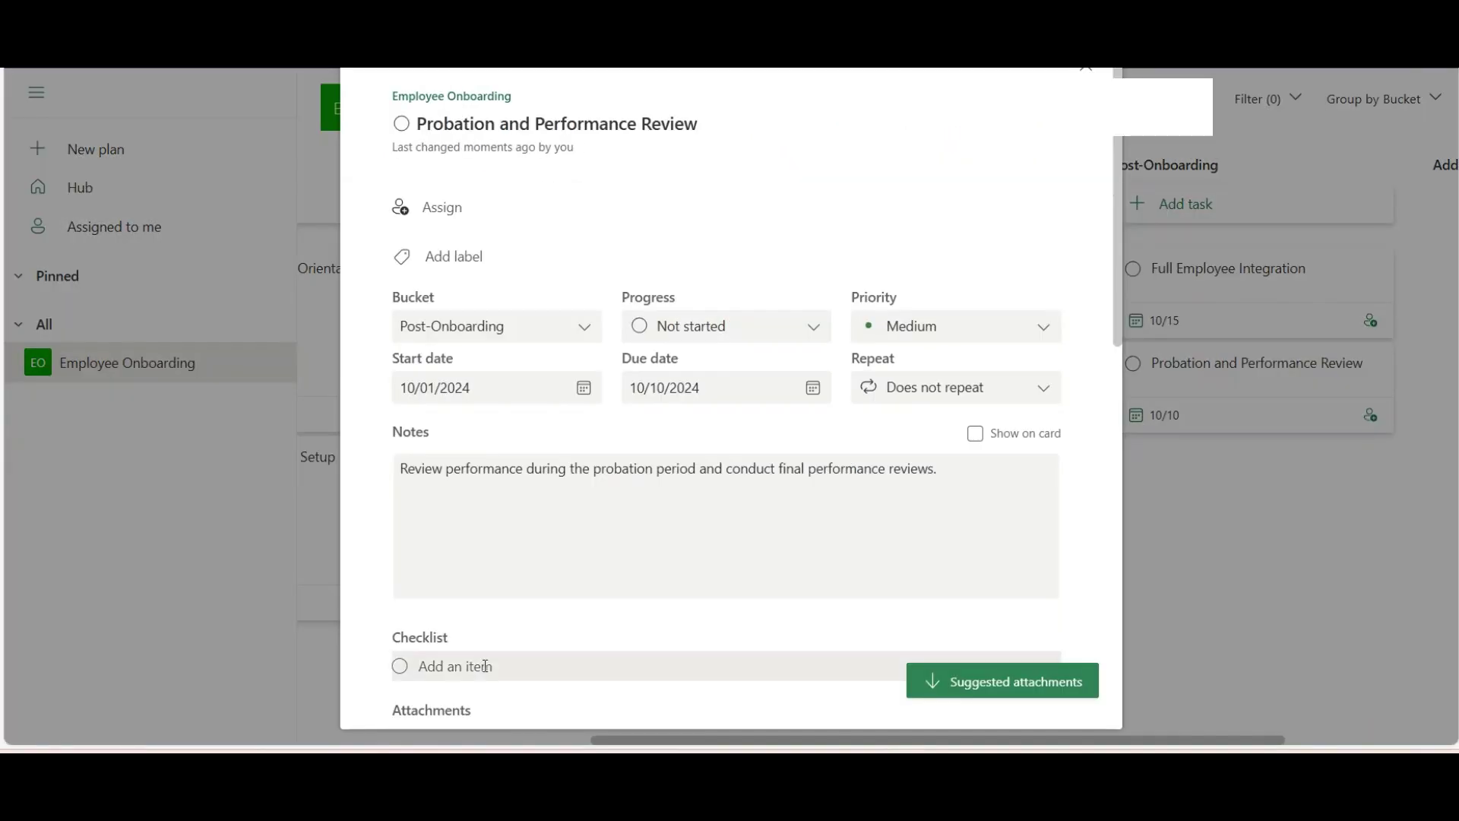
click(426, 693)
text(Prepare performance reports)
key(Return)
text(Conduct reviews)
key(Return)
key(Escape)
scroll(570, 547, left, 5)
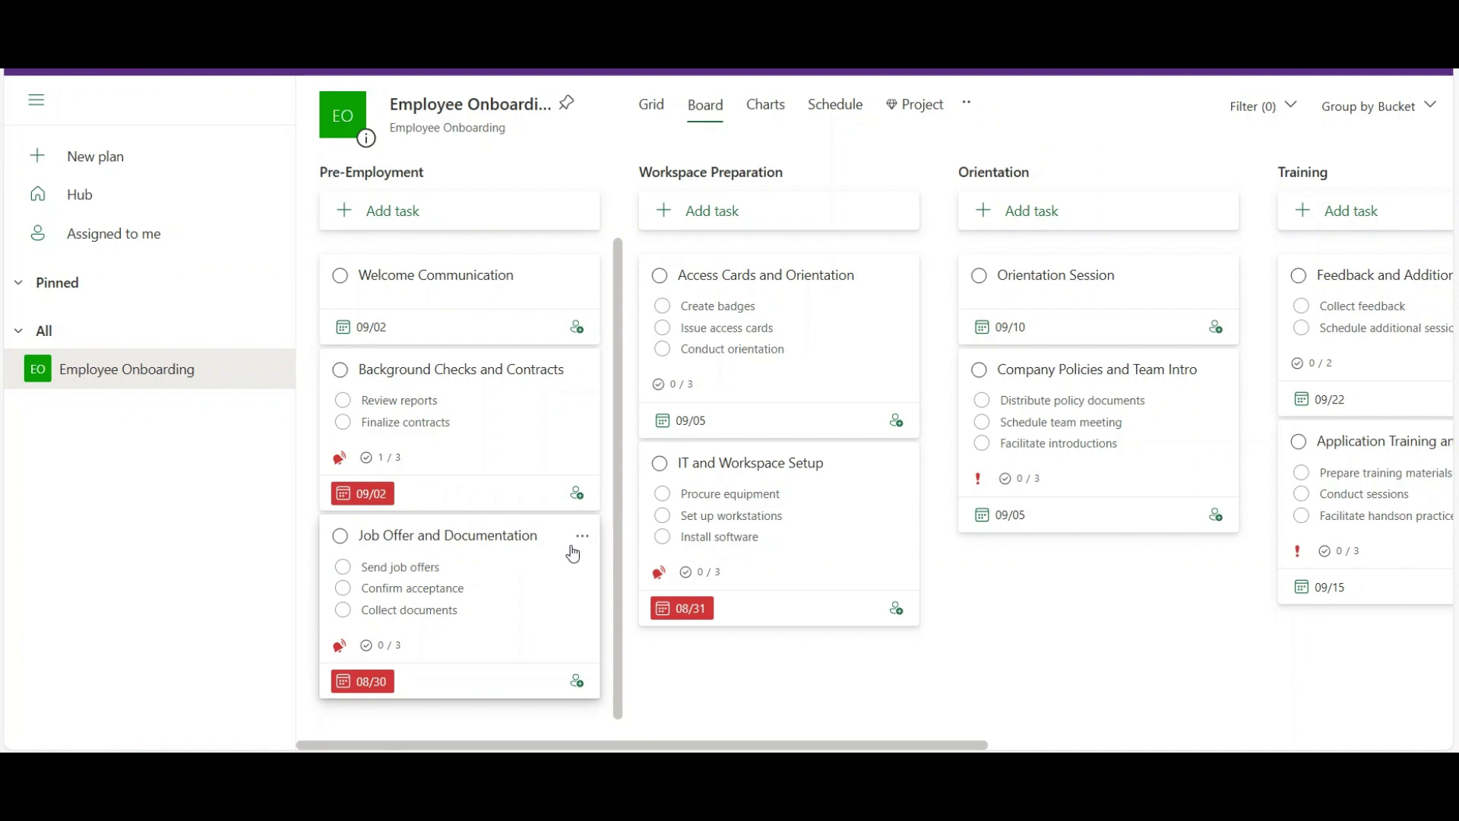
- Rename the pink label to HR and apply it to Job Offer and Documentation
click(532, 541)
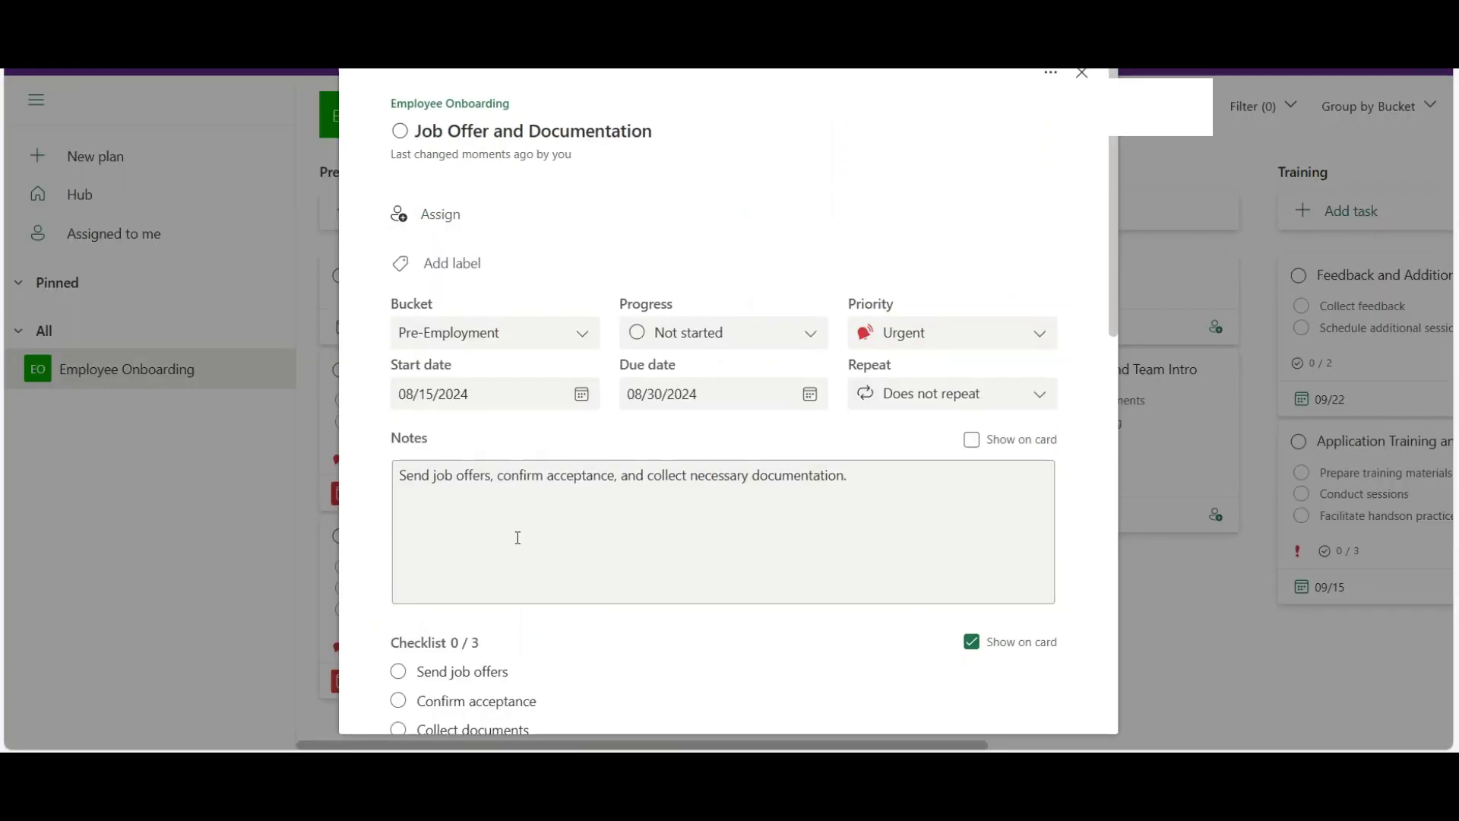
click(456, 266)
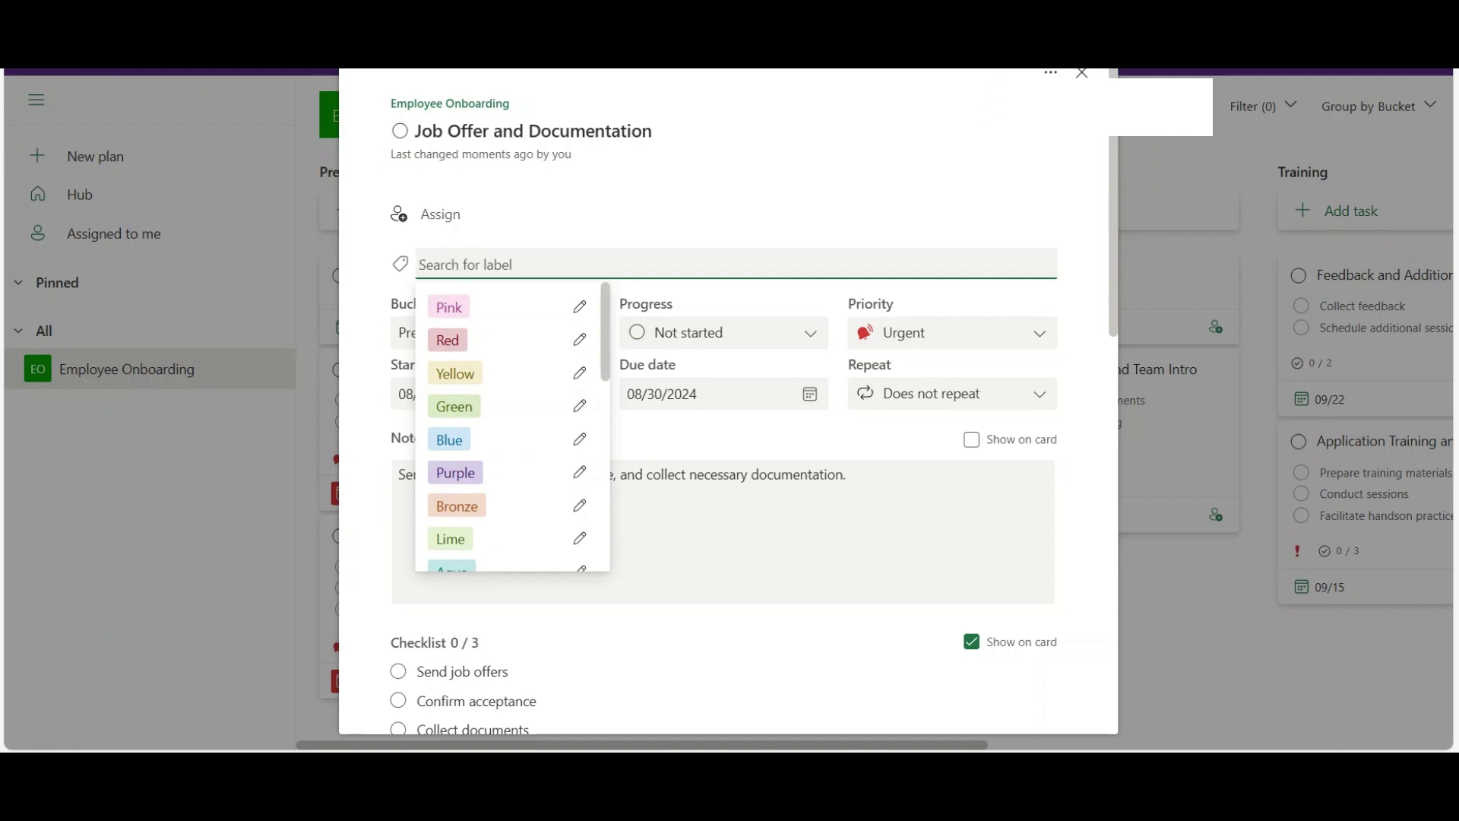
click(584, 310)
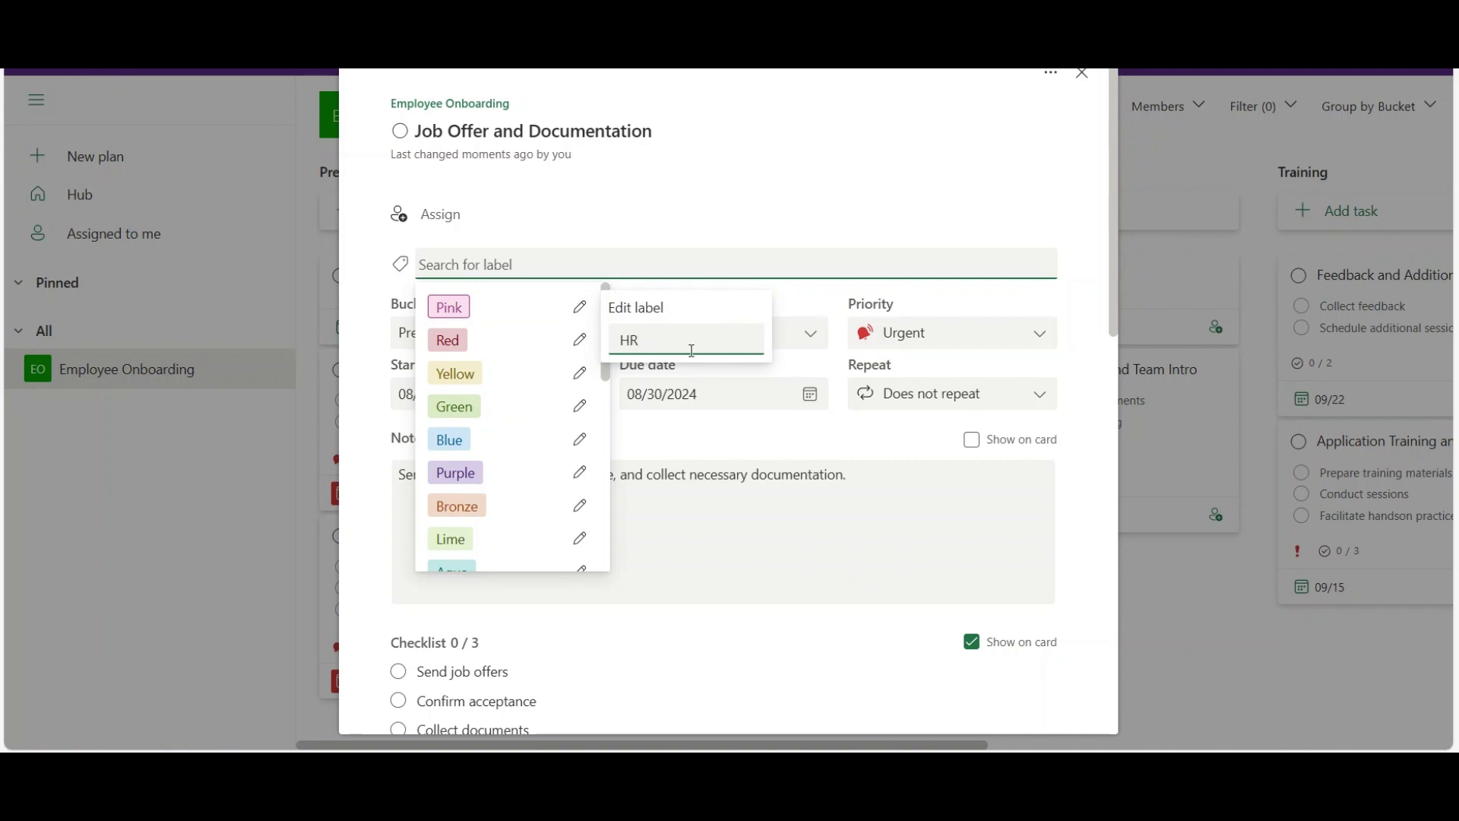
text(HR)
key(Return)
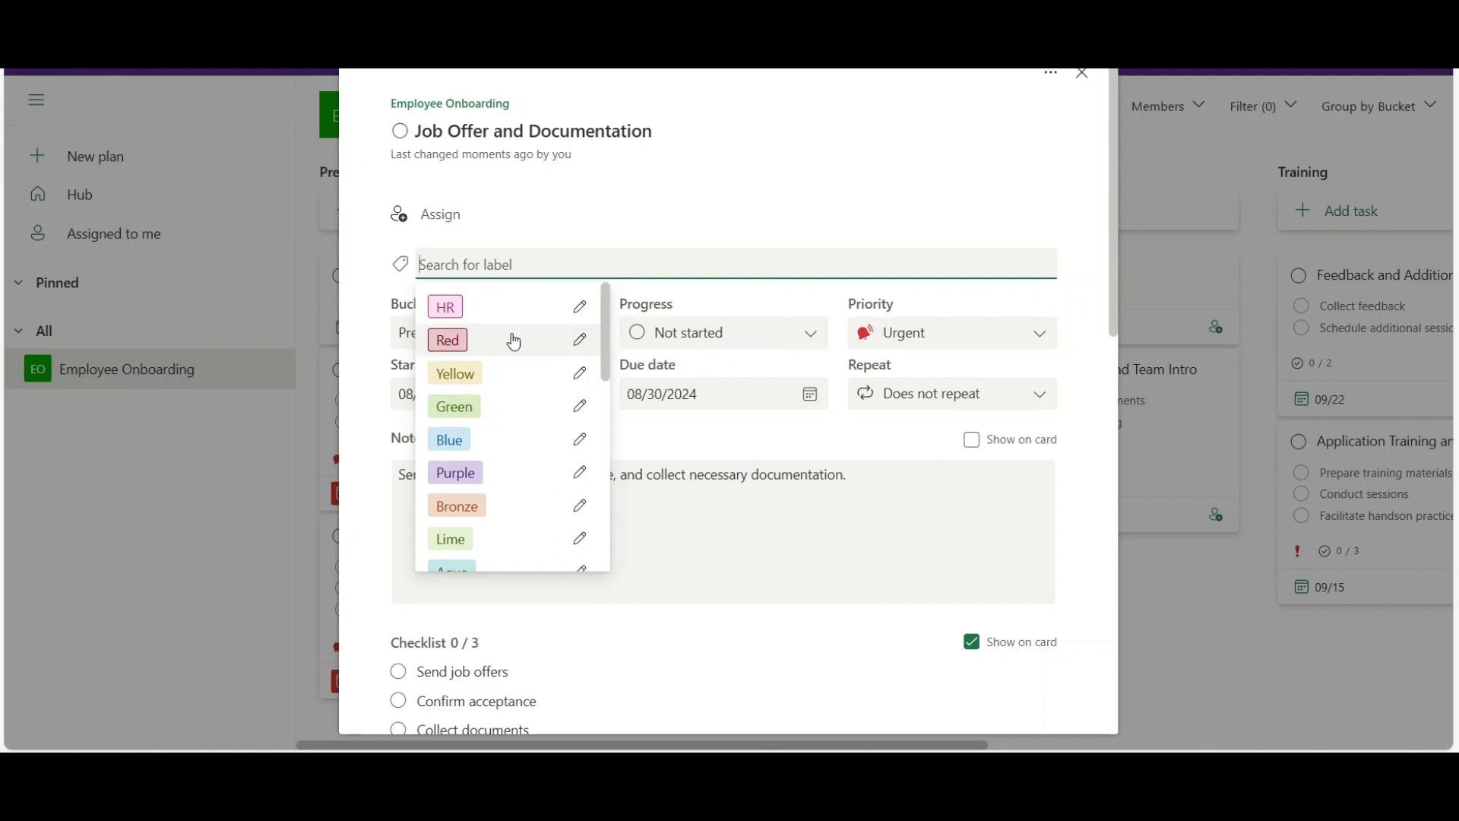
click(456, 308)
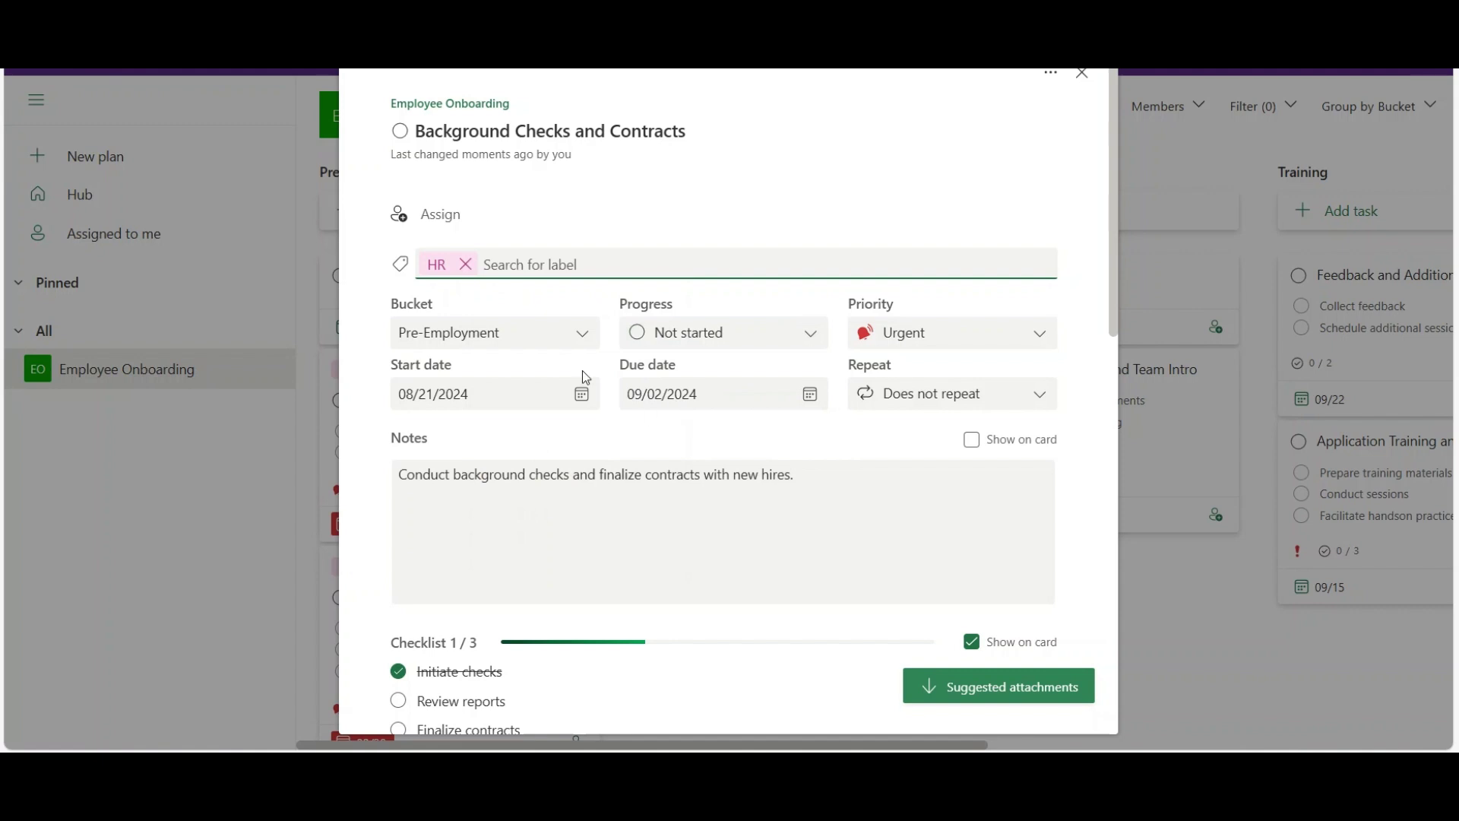
- Rename the yellow label to LEGAL and add it to Background Checks and Contracts
click(521, 272)
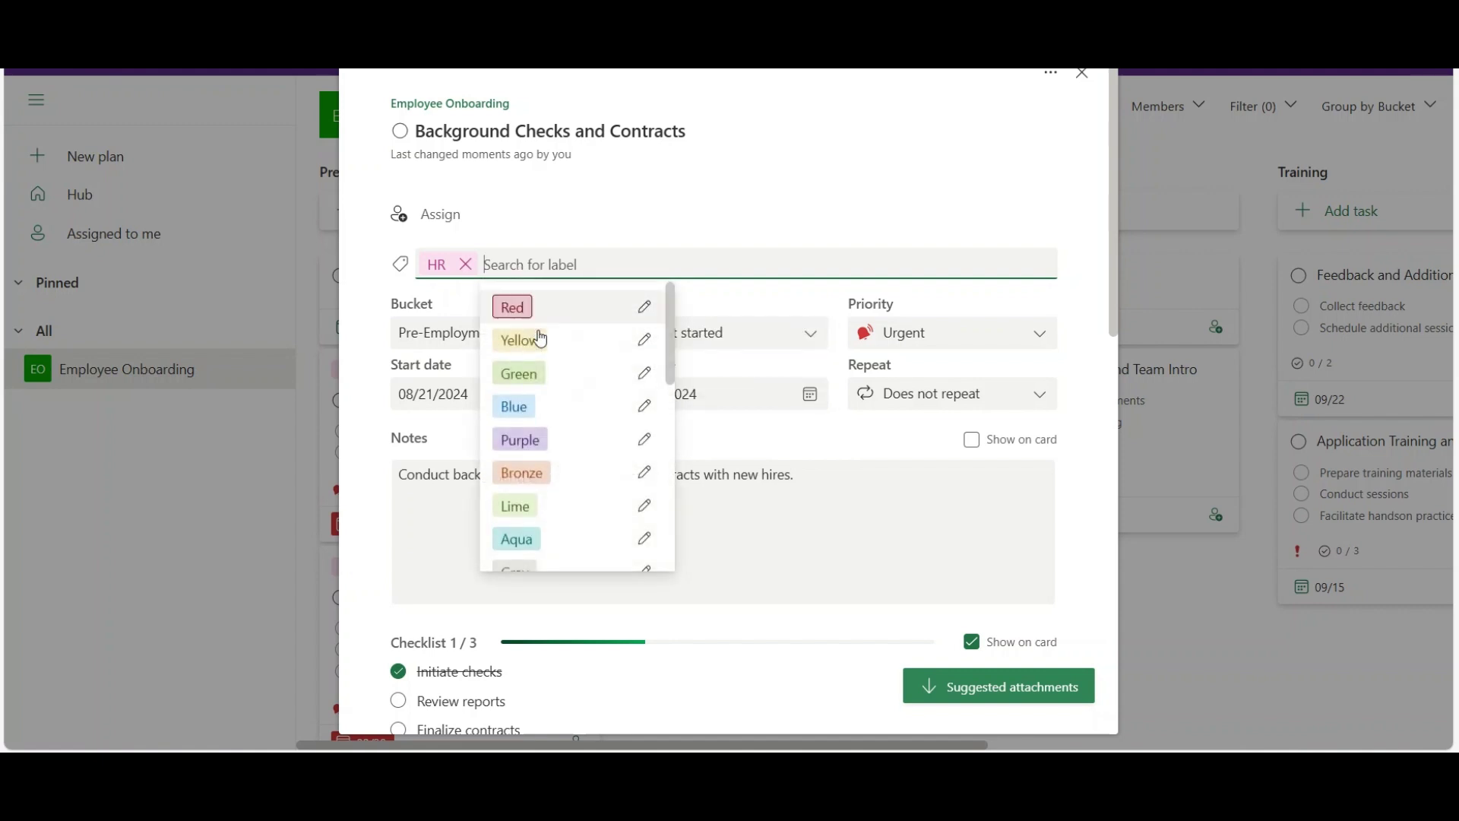
click(645, 339)
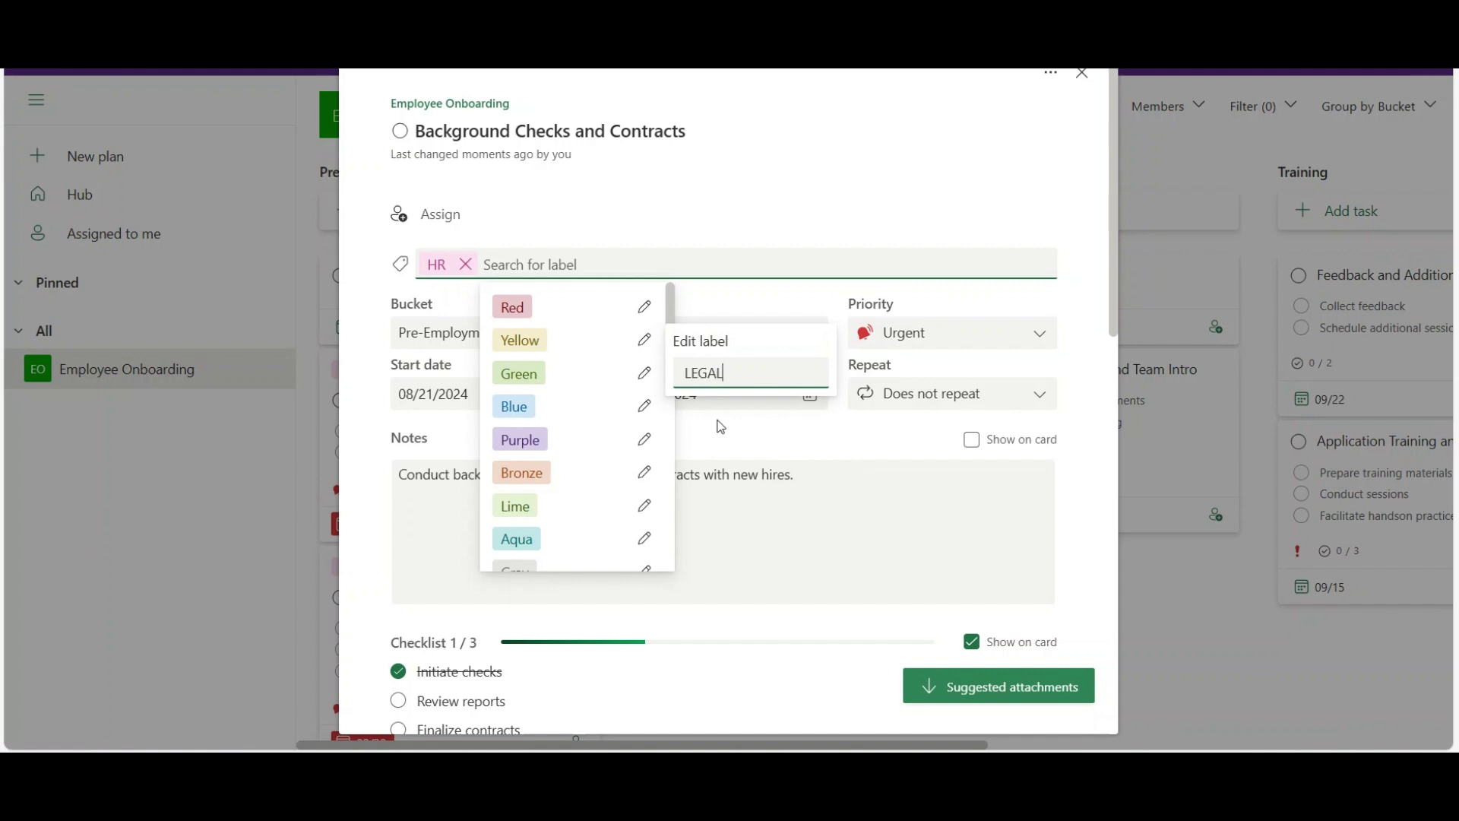
key(Return)
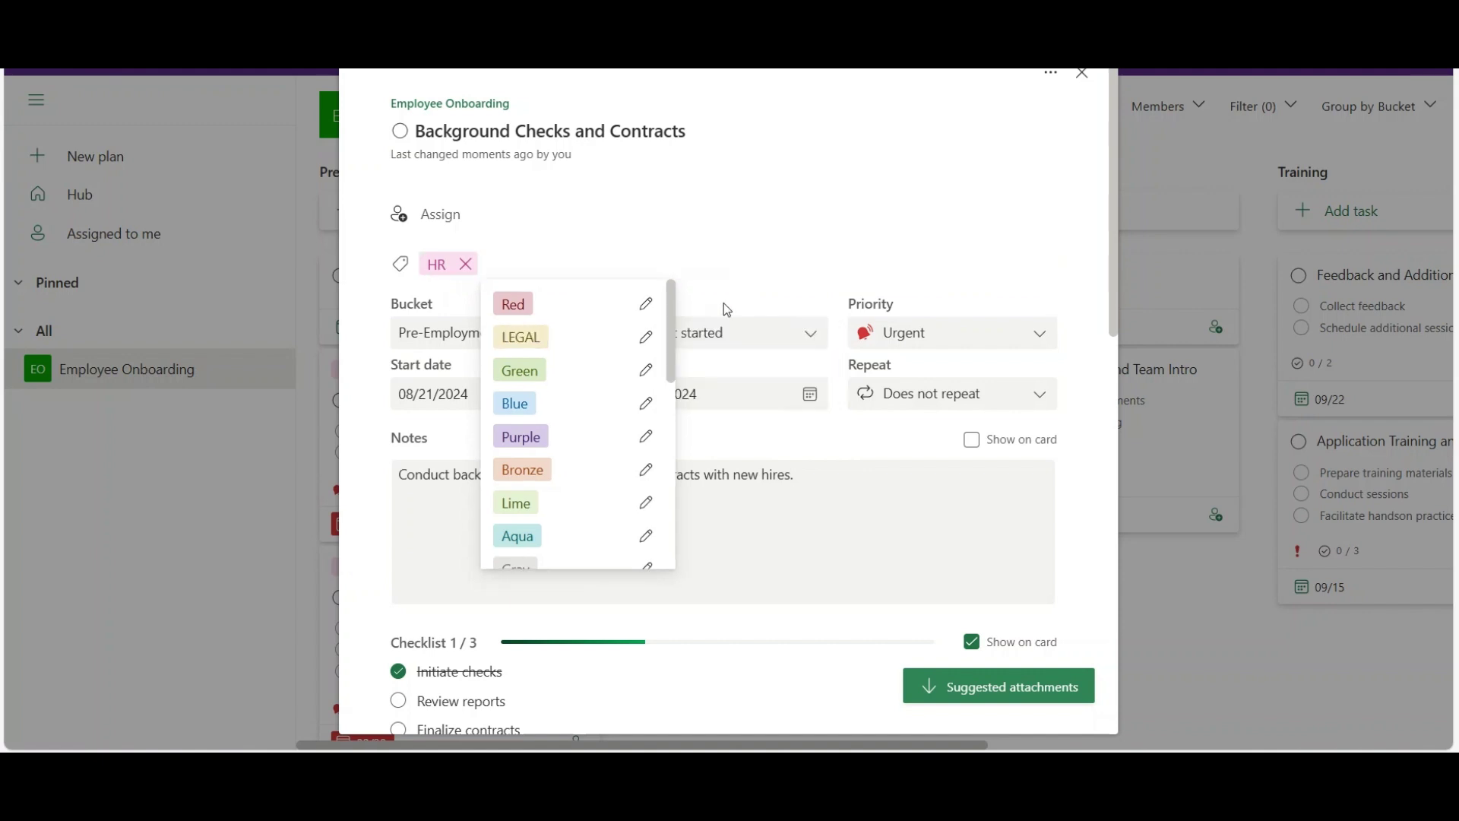
click(535, 345)
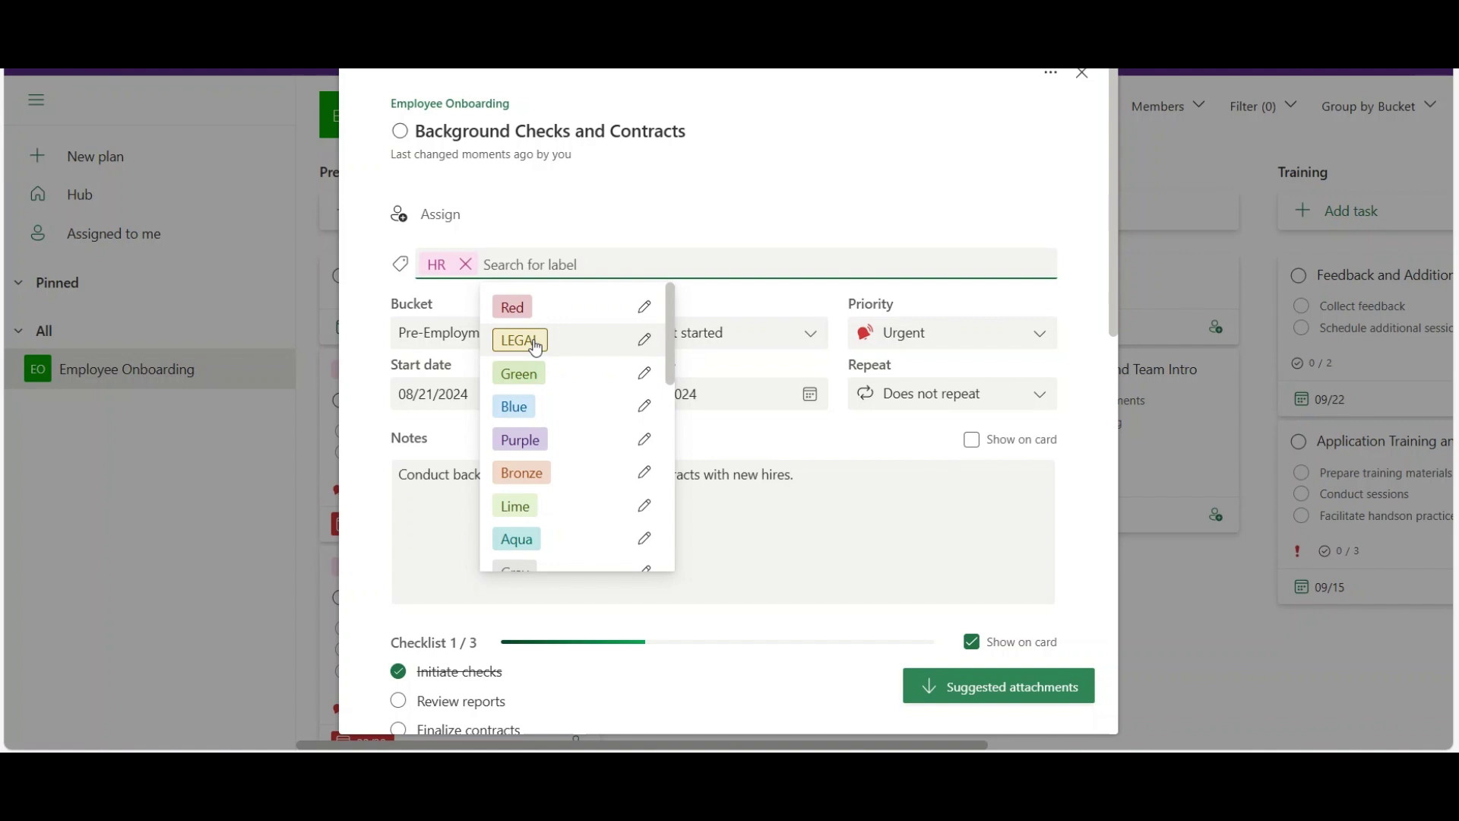
click(1088, 78)
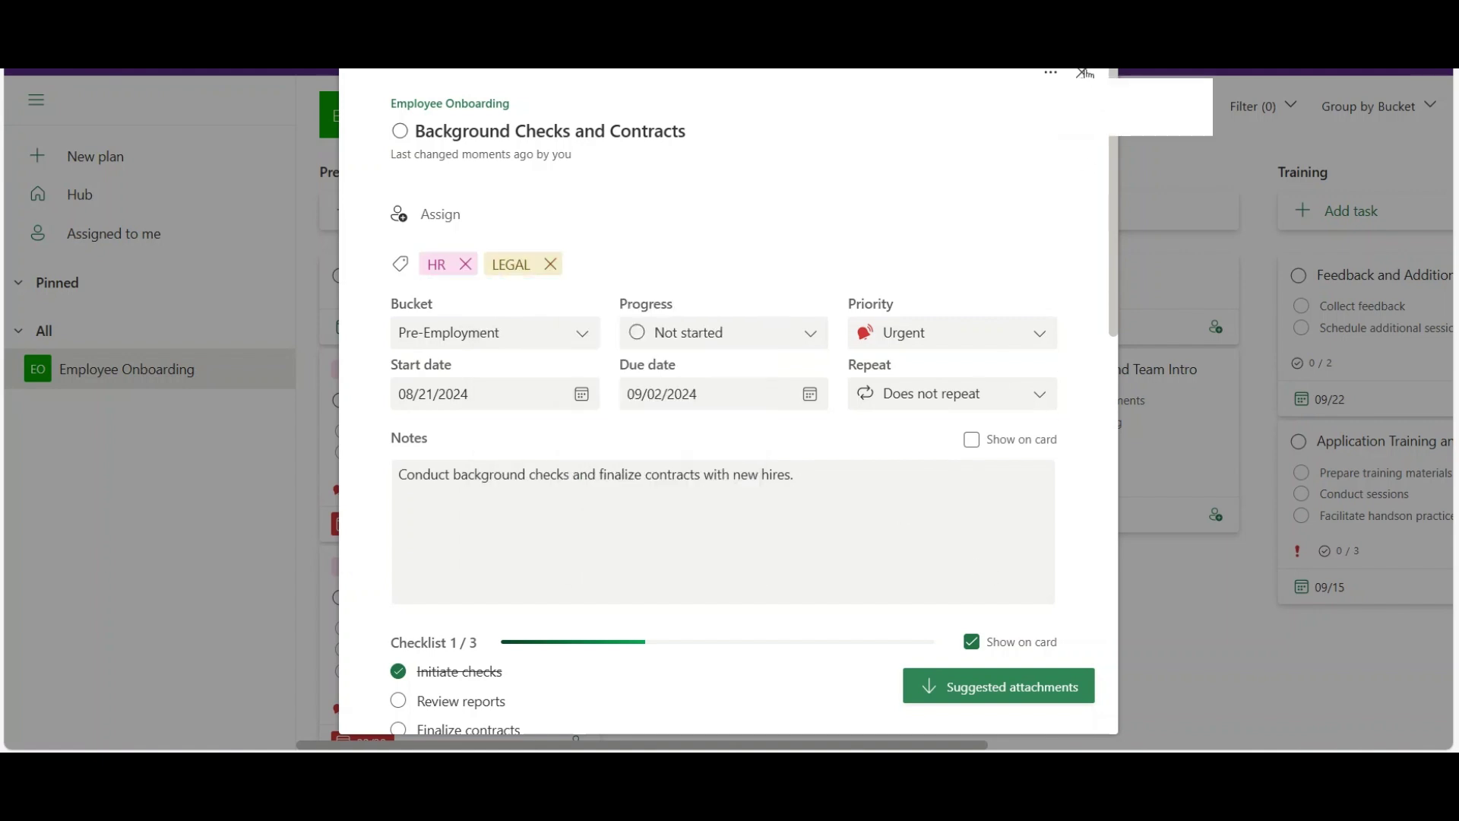
click(1088, 78)
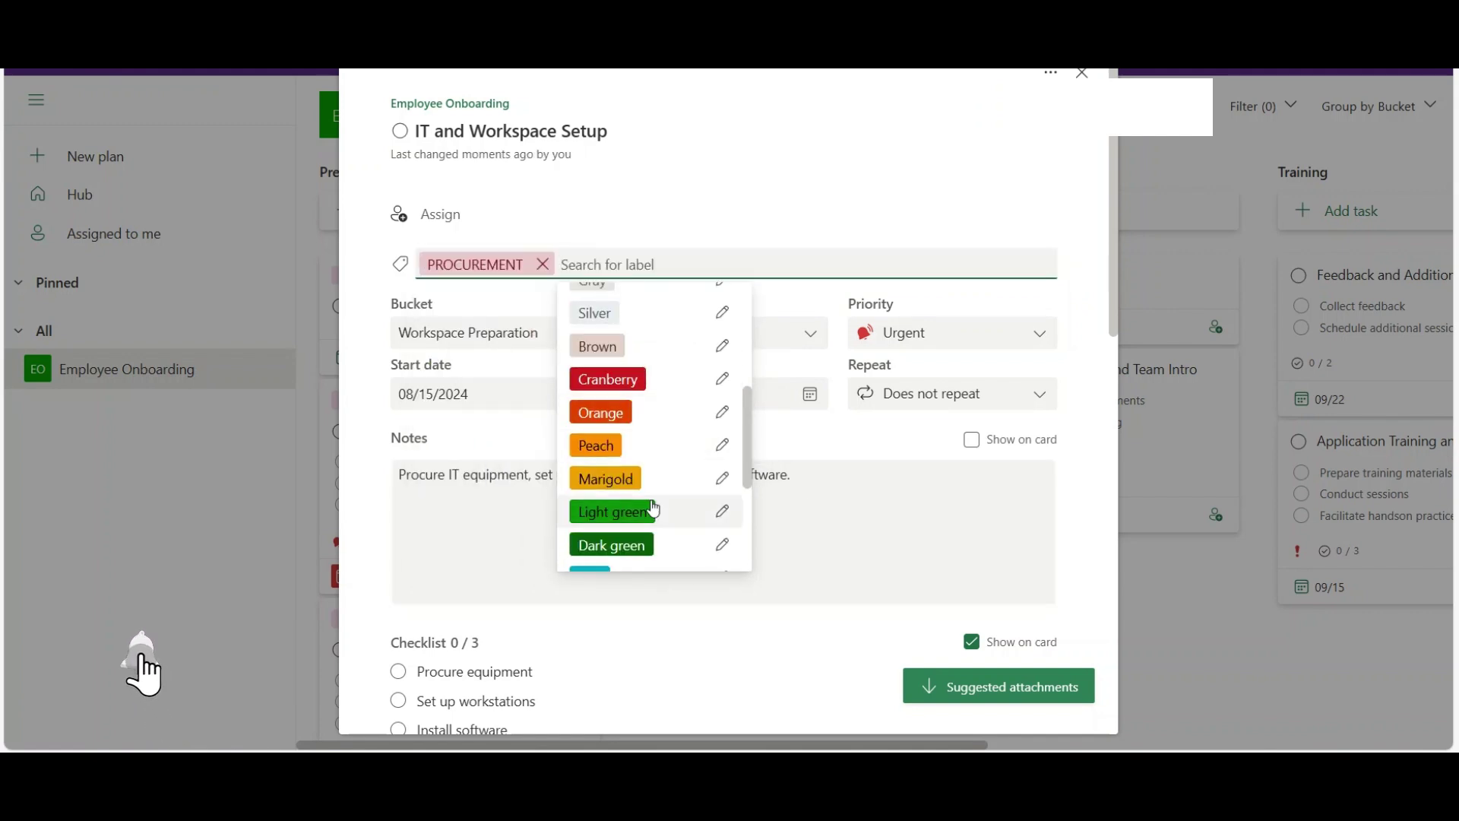
- Rename the cranberry label, and rename the dark blue label to MANAGER
scroll(726, 416, down, 3)
scroll(642, 414, up, 3)
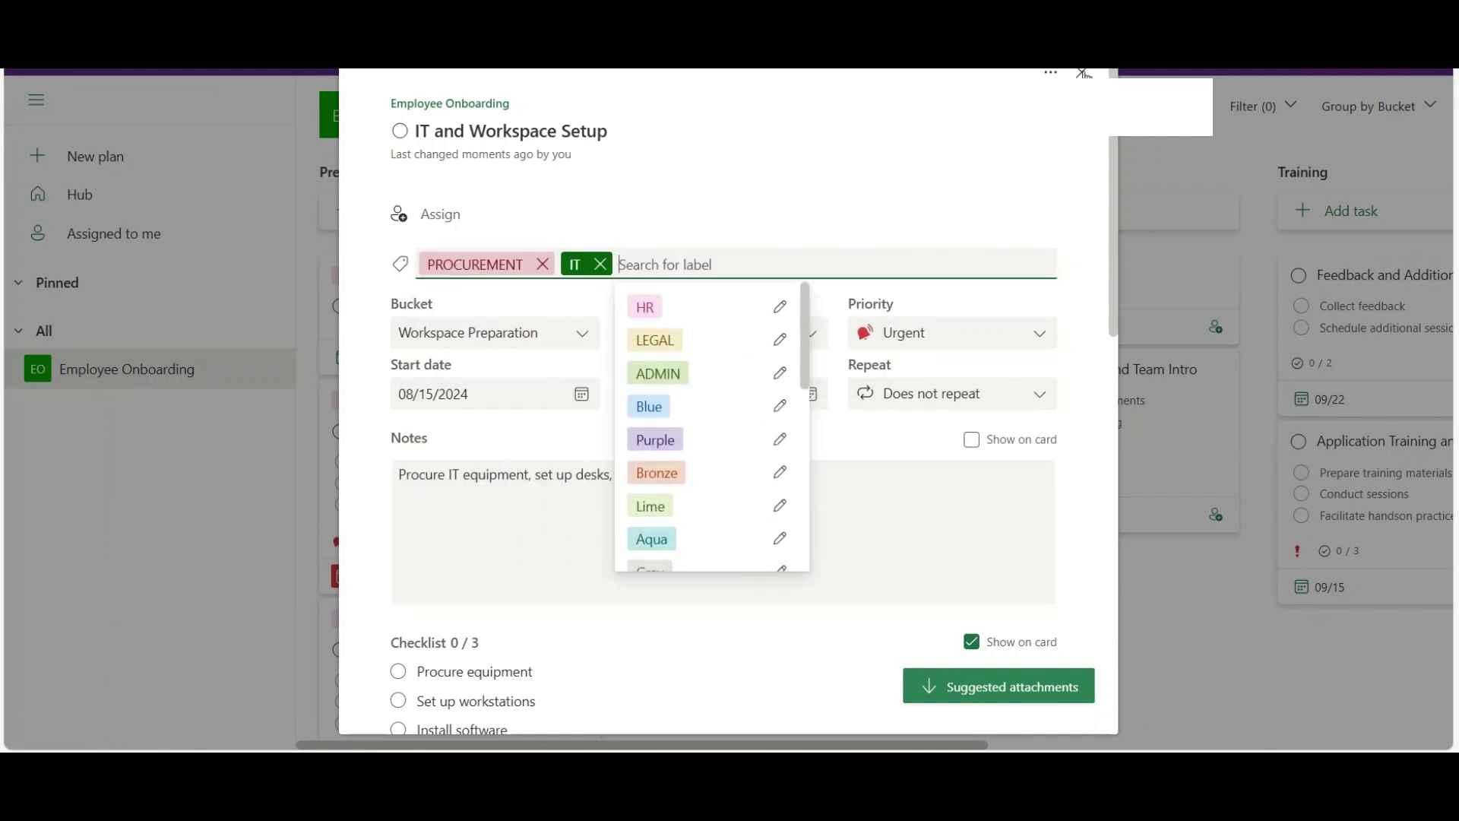
click(1083, 74)
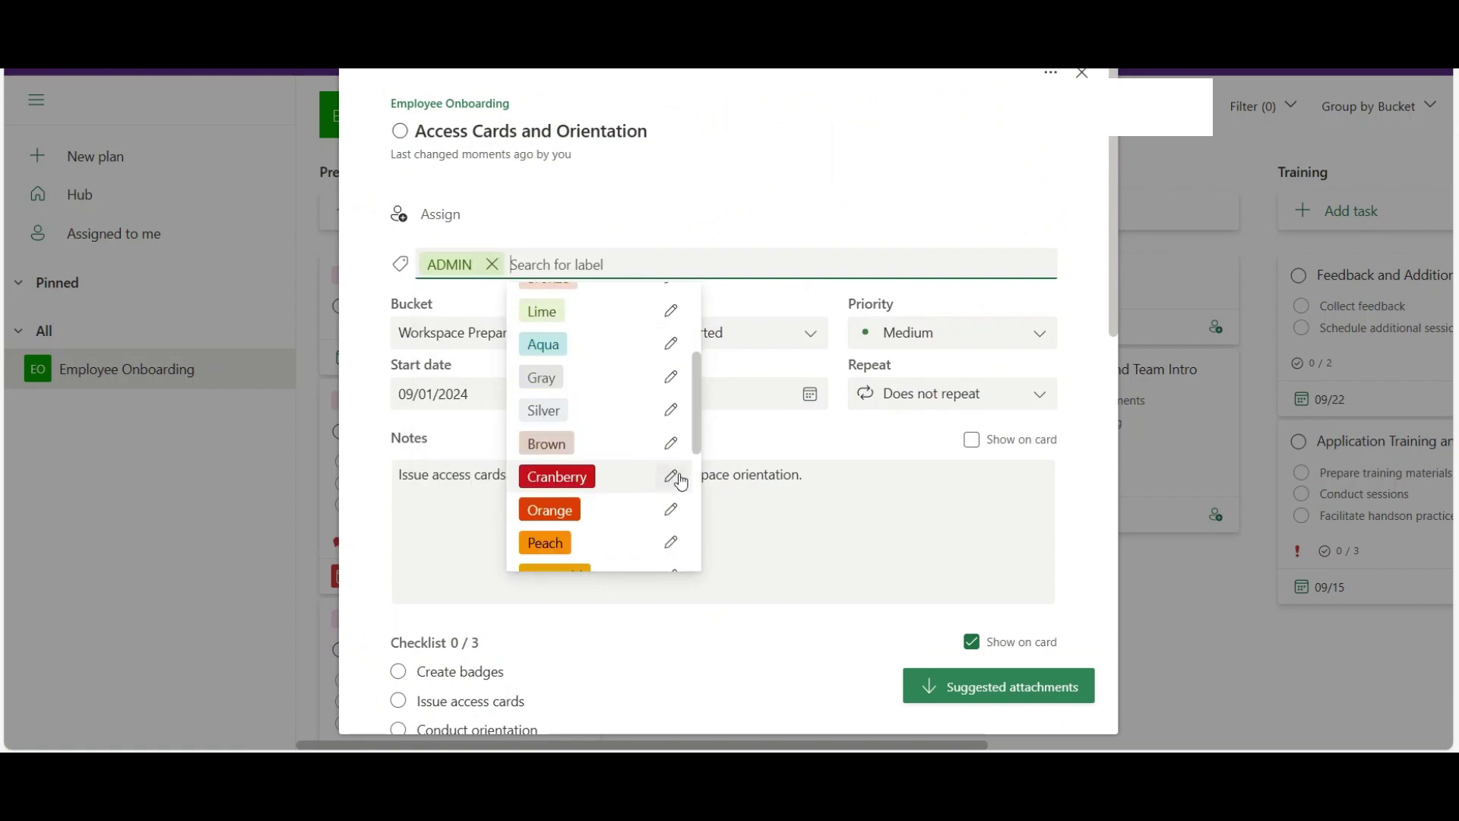
click(672, 477)
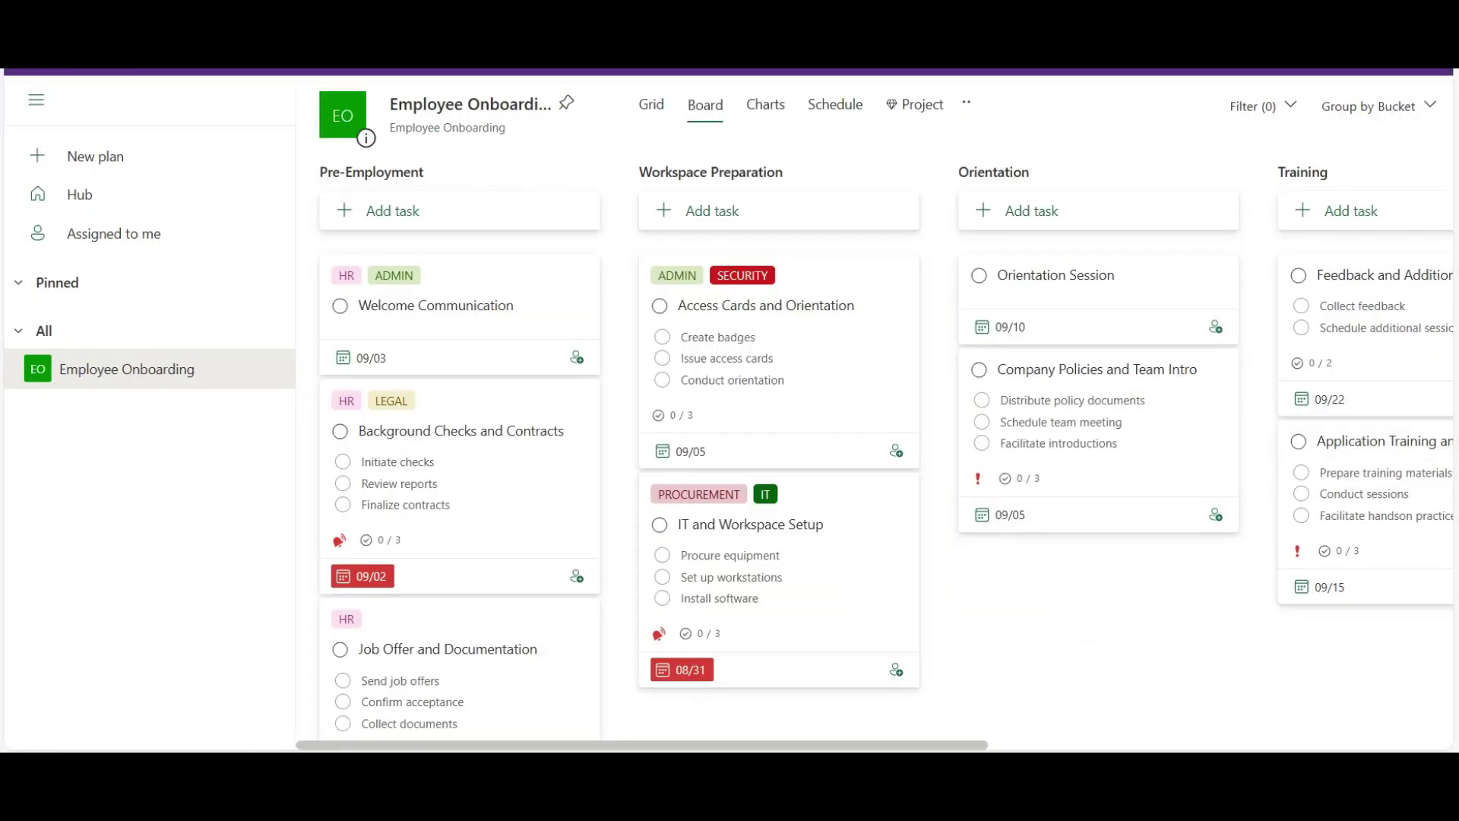
click(1063, 375)
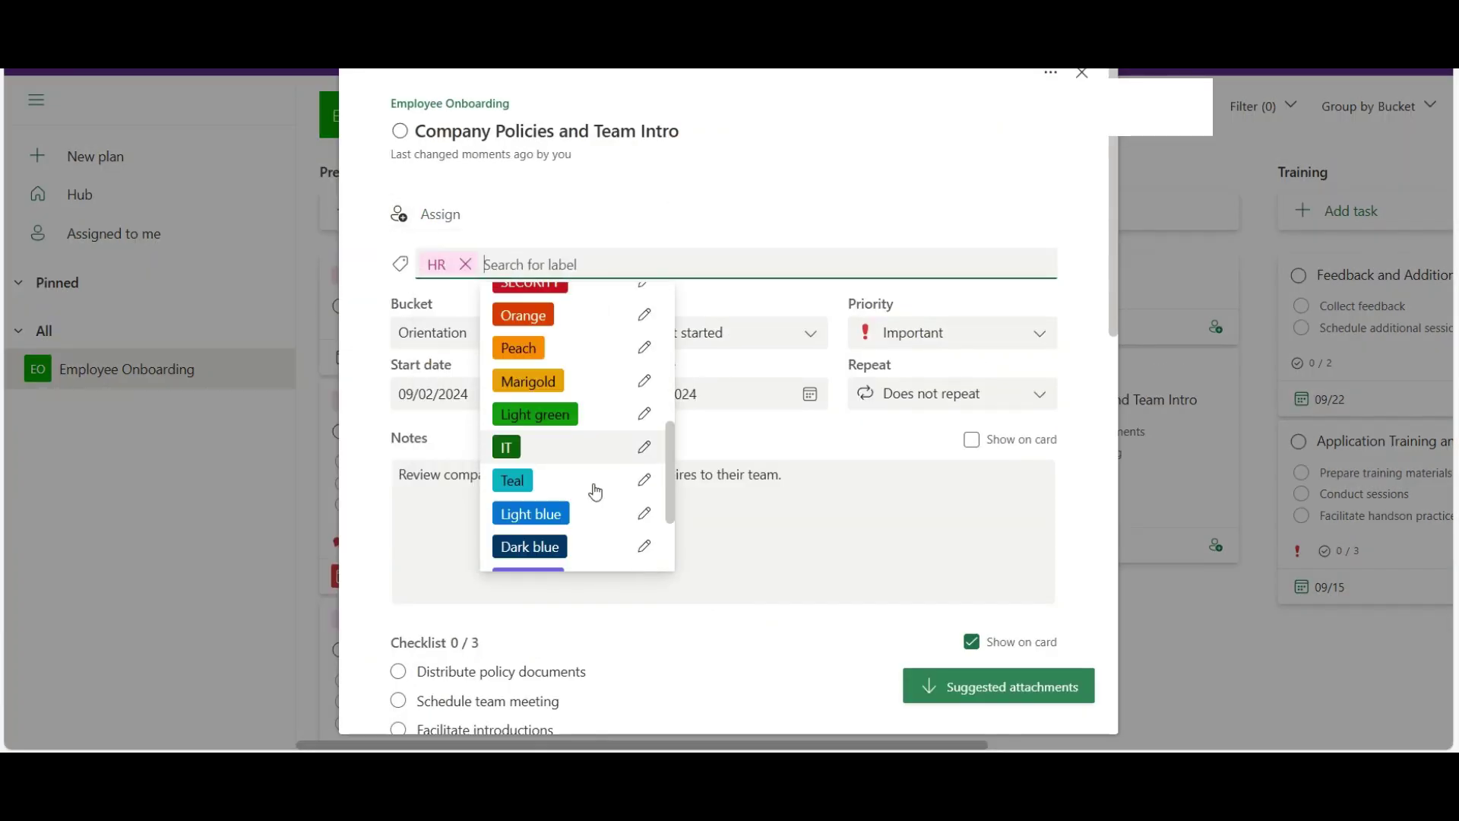
scroll(596, 493, down, 1)
click(649, 452)
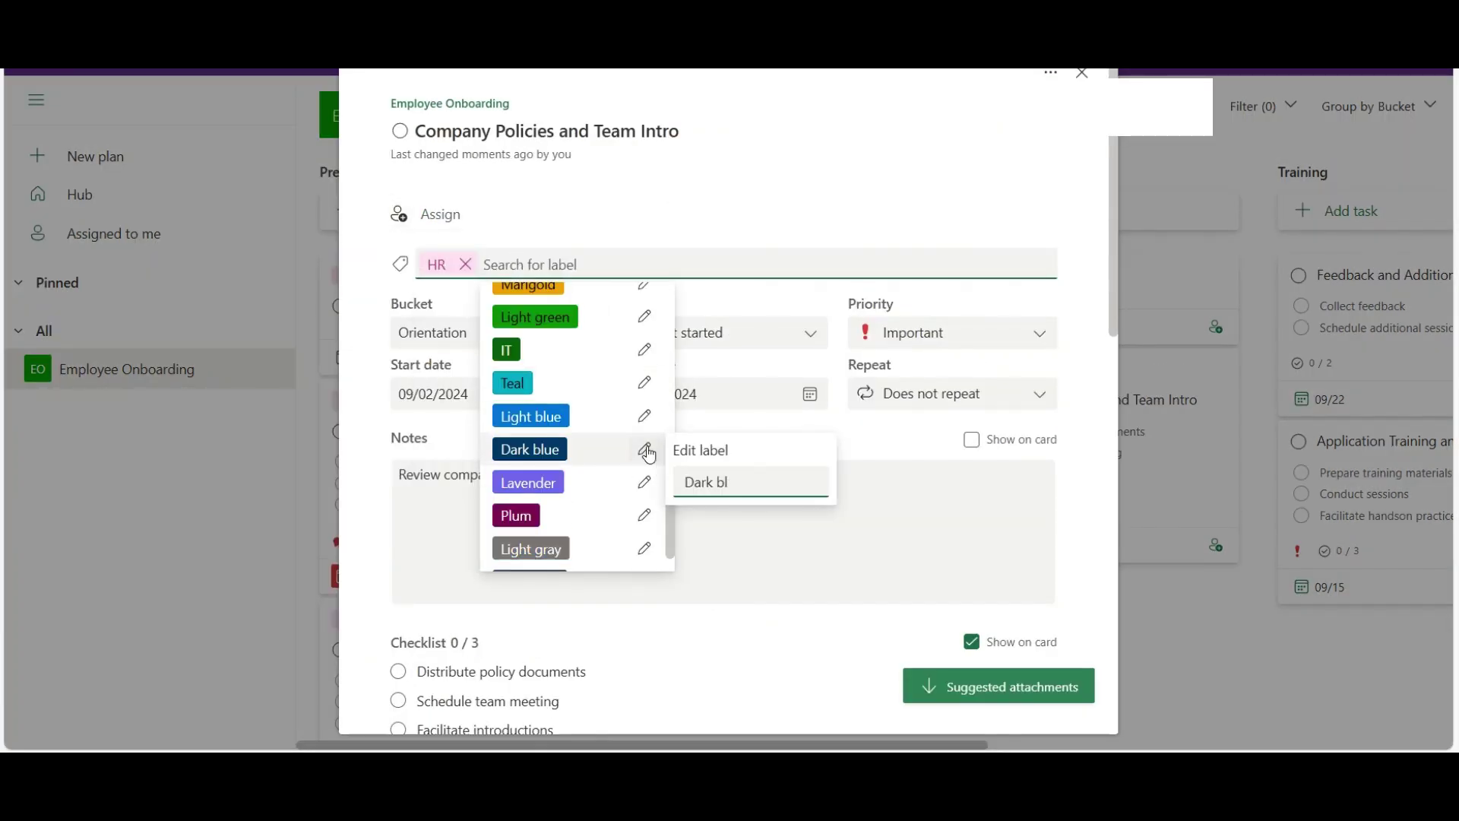
text(MANAGER)
key(Return)
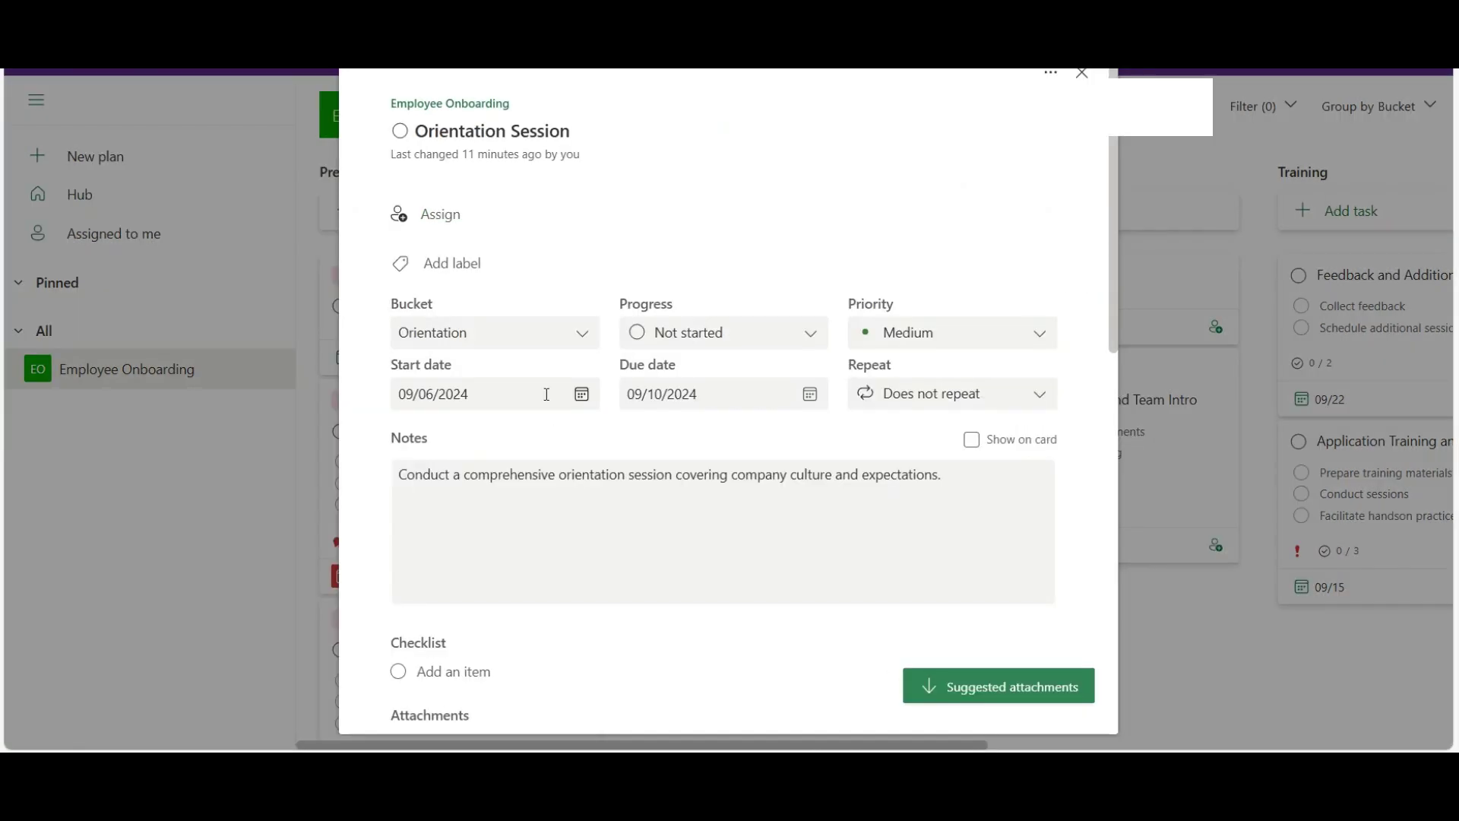
click(1082, 72)
- Apply the IT label to Application Training and rename the plum label TRAINING TEAM
scroll(874, 456, right, 5)
click(922, 440)
click(521, 263)
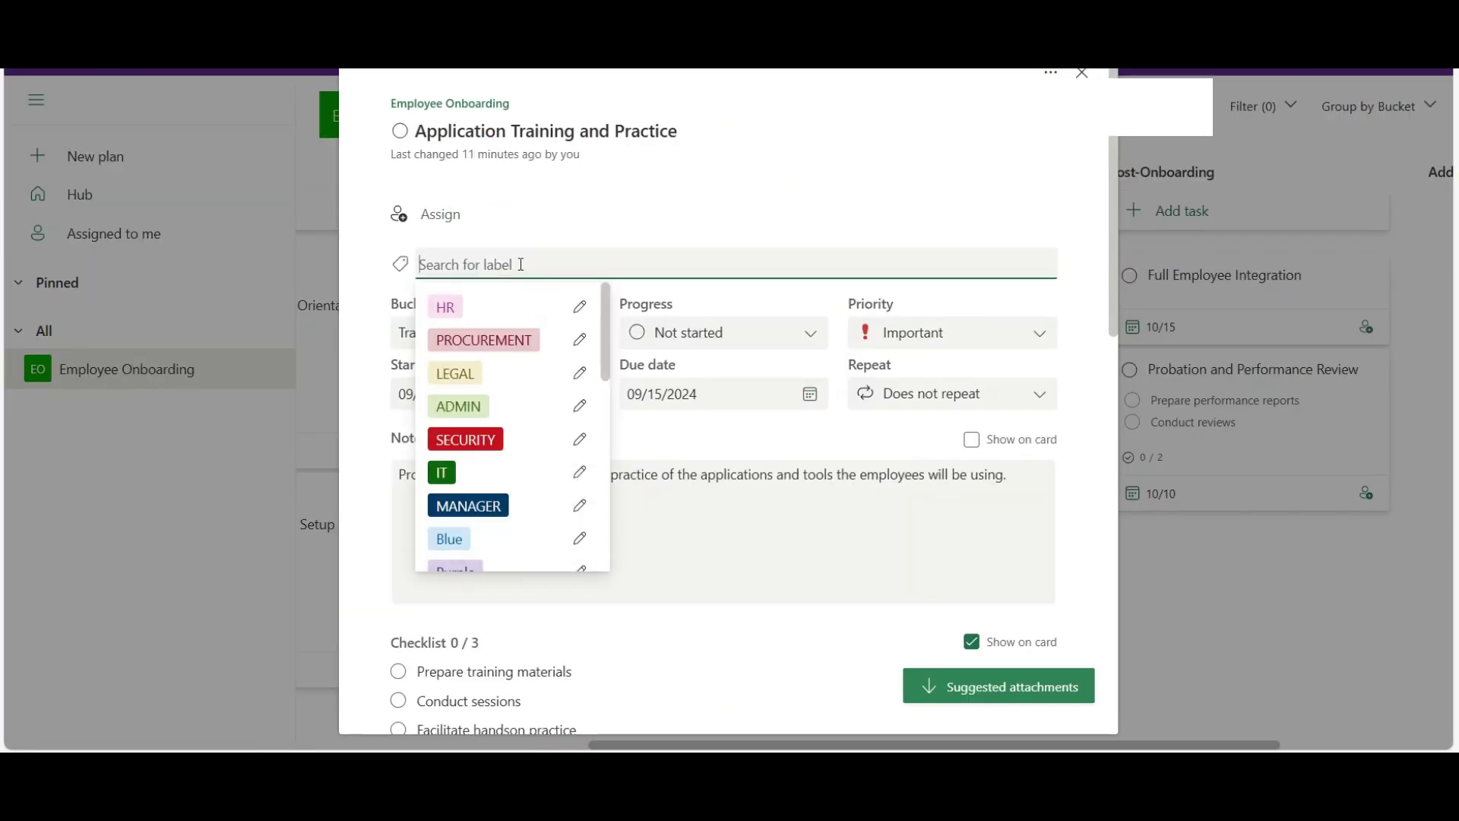
click(442, 473)
scroll(554, 472, down, 5)
click(636, 480)
text(TRAINING TEAM)
key(Return)
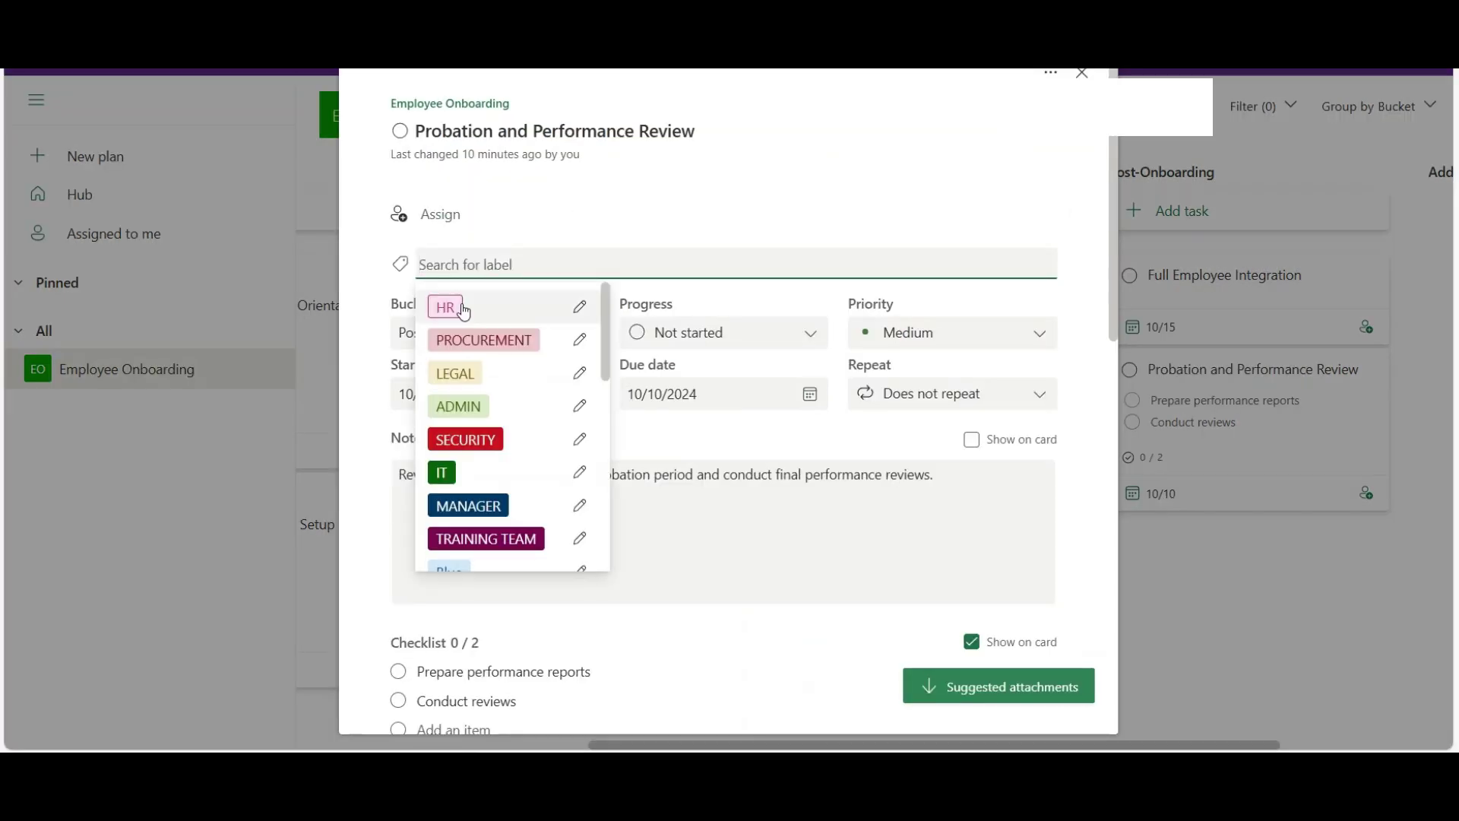
- Add the HR and MANAGER labels to Full Employee Integration
click(456, 309)
scroll(554, 479, down, 3)
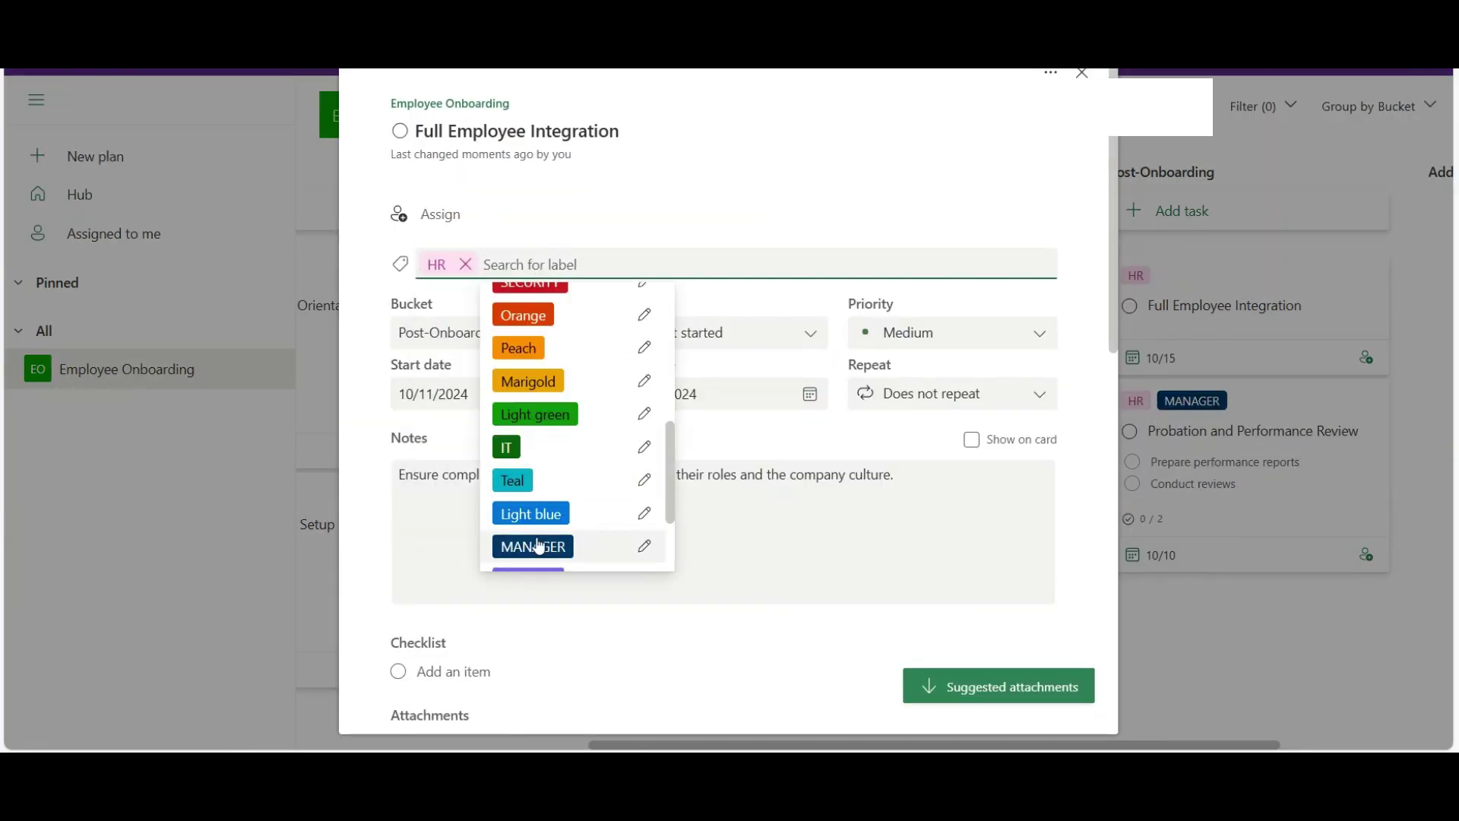
click(539, 547)
click(1182, 660)
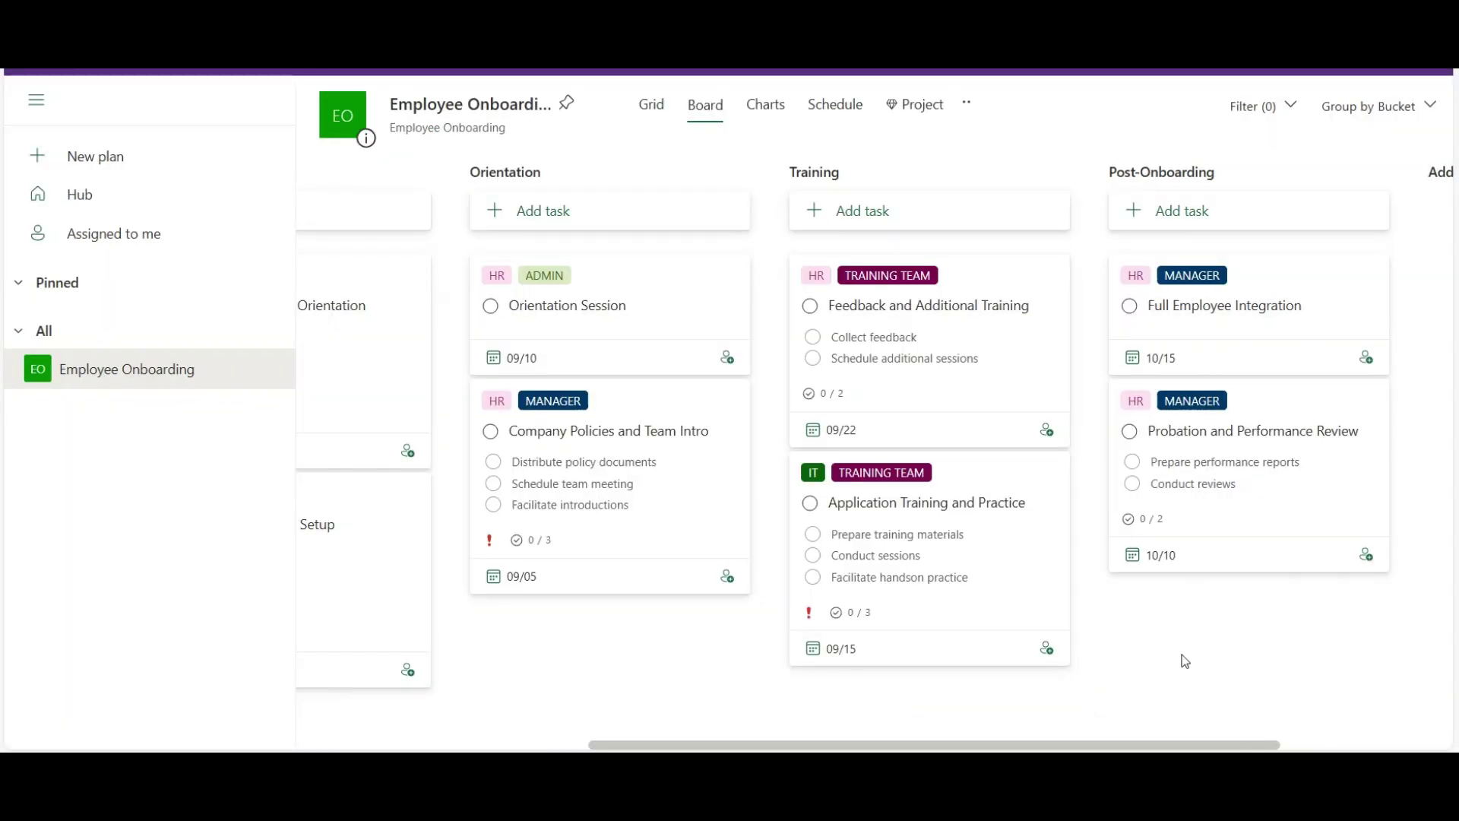
scroll(1192, 710, left, 6)
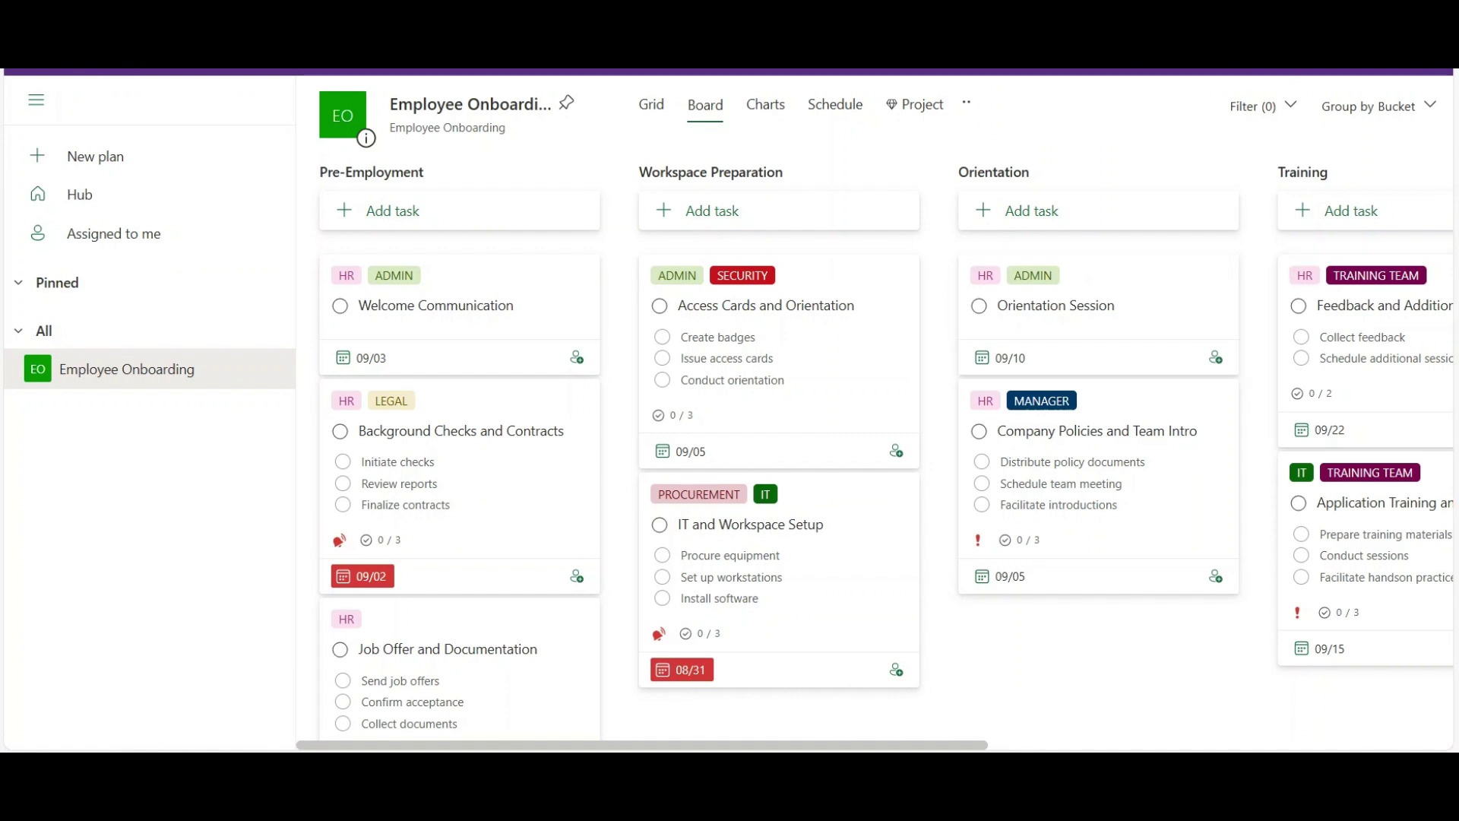
scroll(967, 749, right, 8)
scroll(966, 749, left, 4)
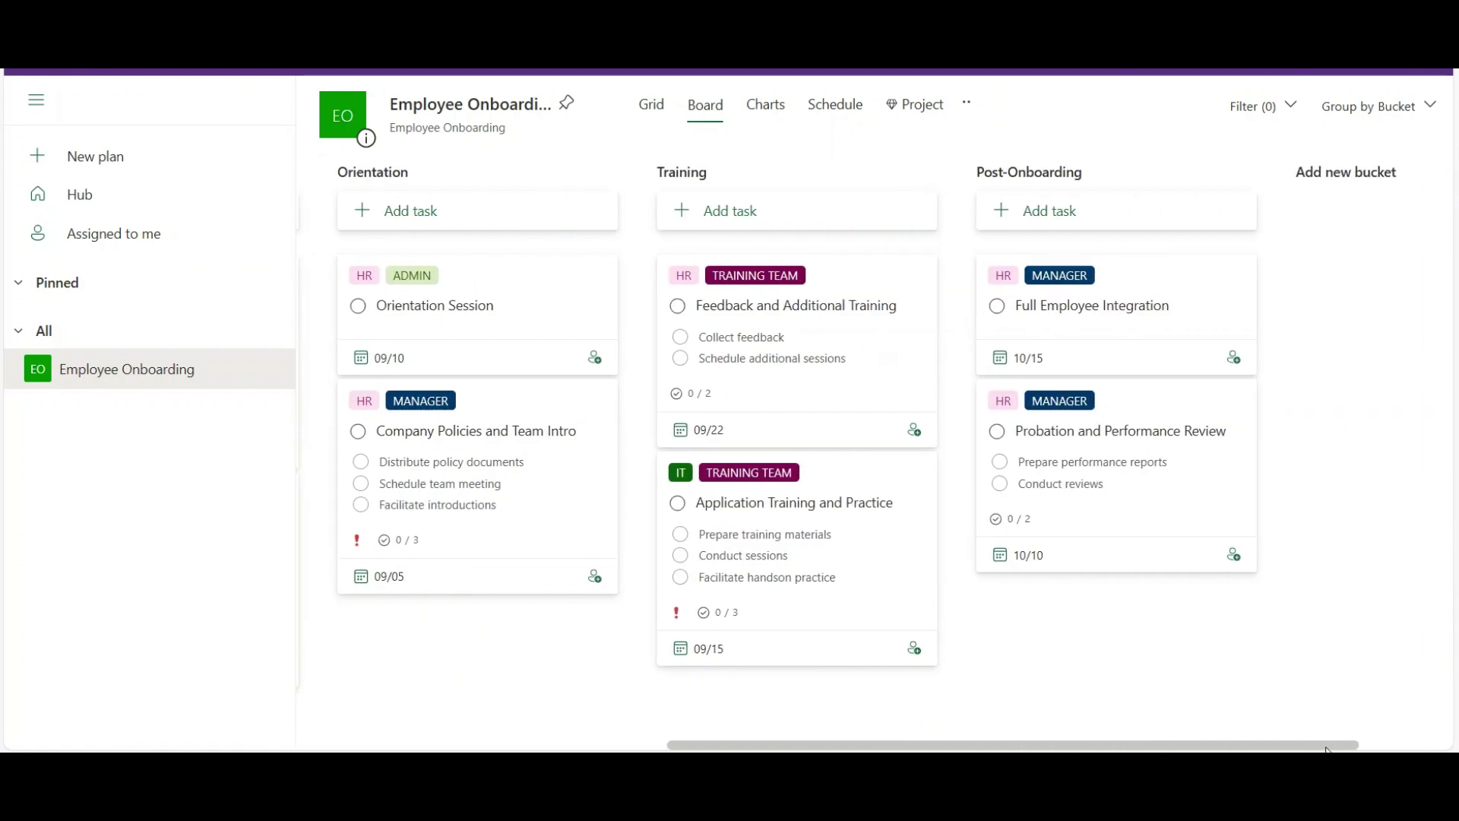
scroll(798, 730, left, 4)
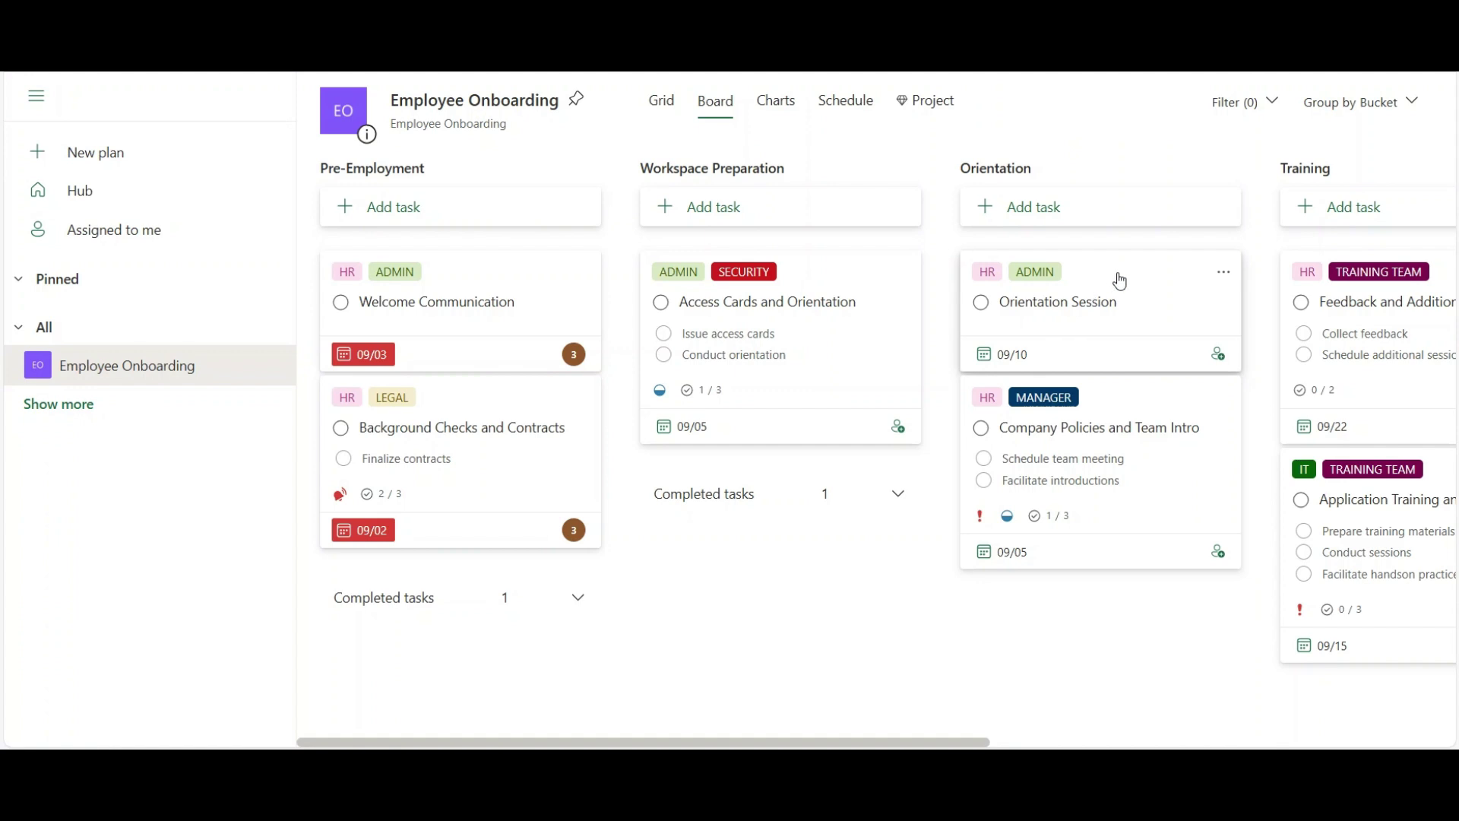
drag(1120, 281, 811, 526)
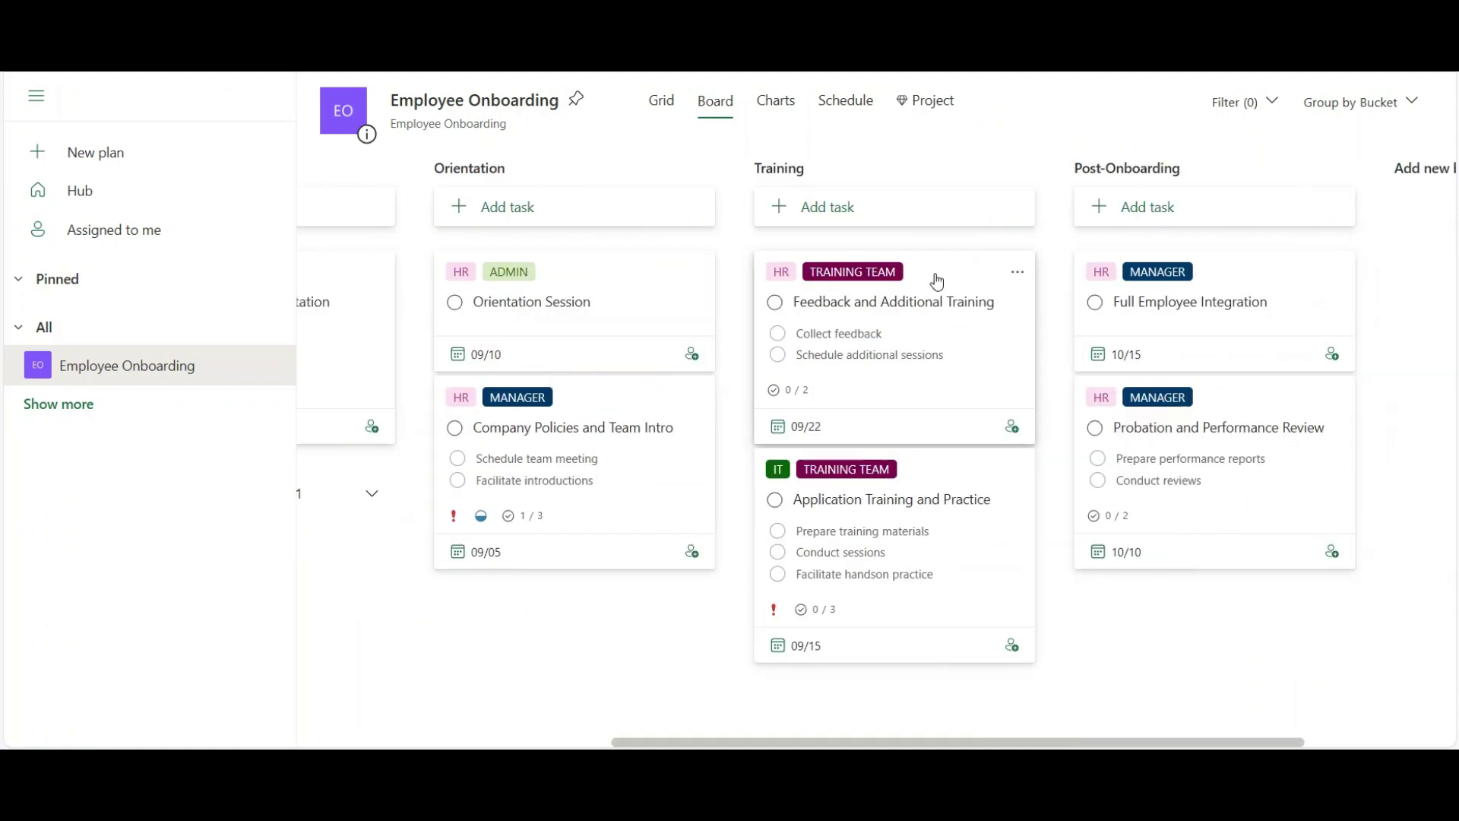
drag(934, 280, 1153, 486)
drag(1221, 566, 1238, 400)
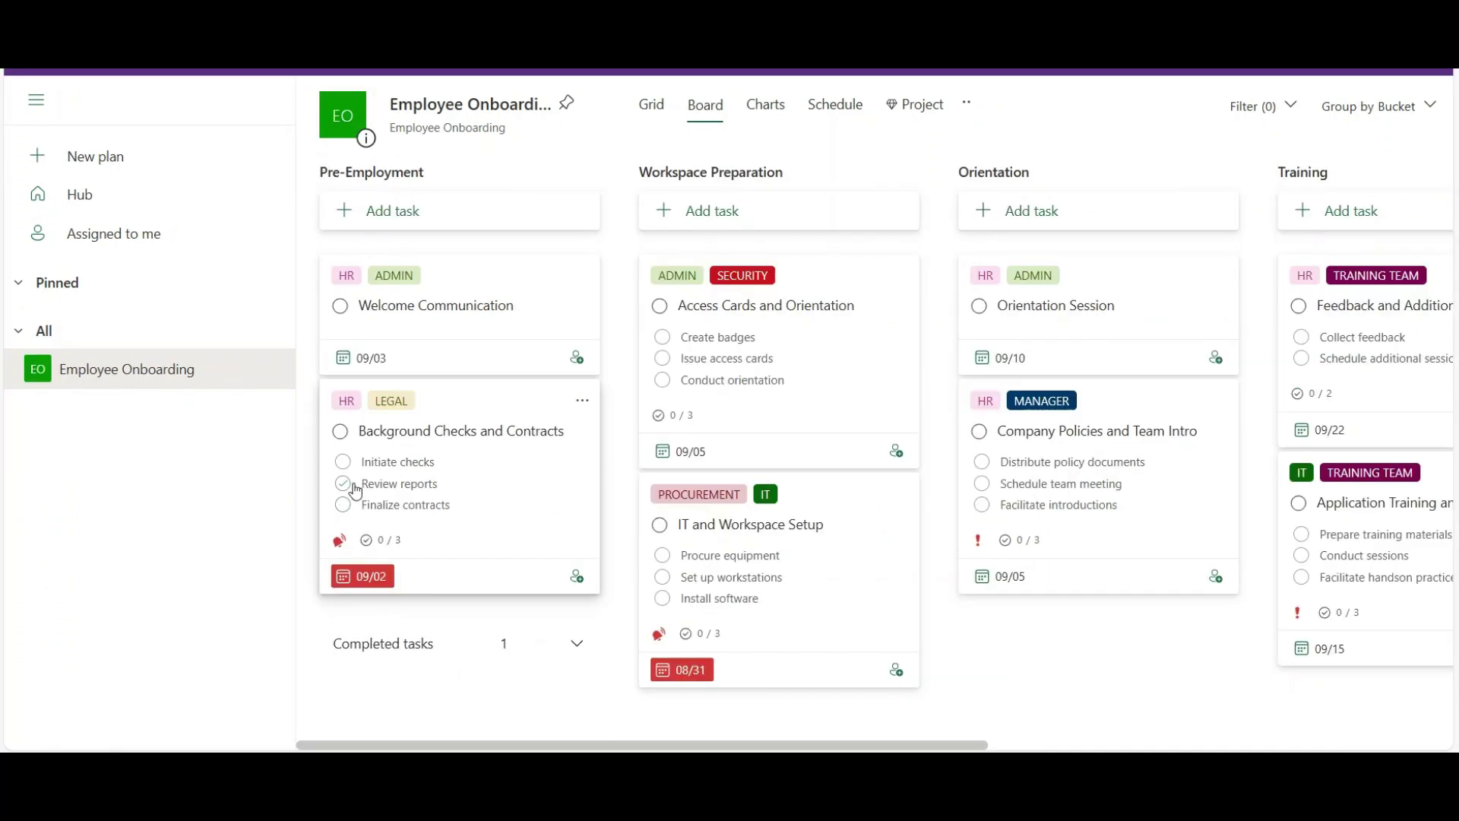
- Tick Initiate checks and Review reports on the Background Checks and Contracts card
click(345, 465)
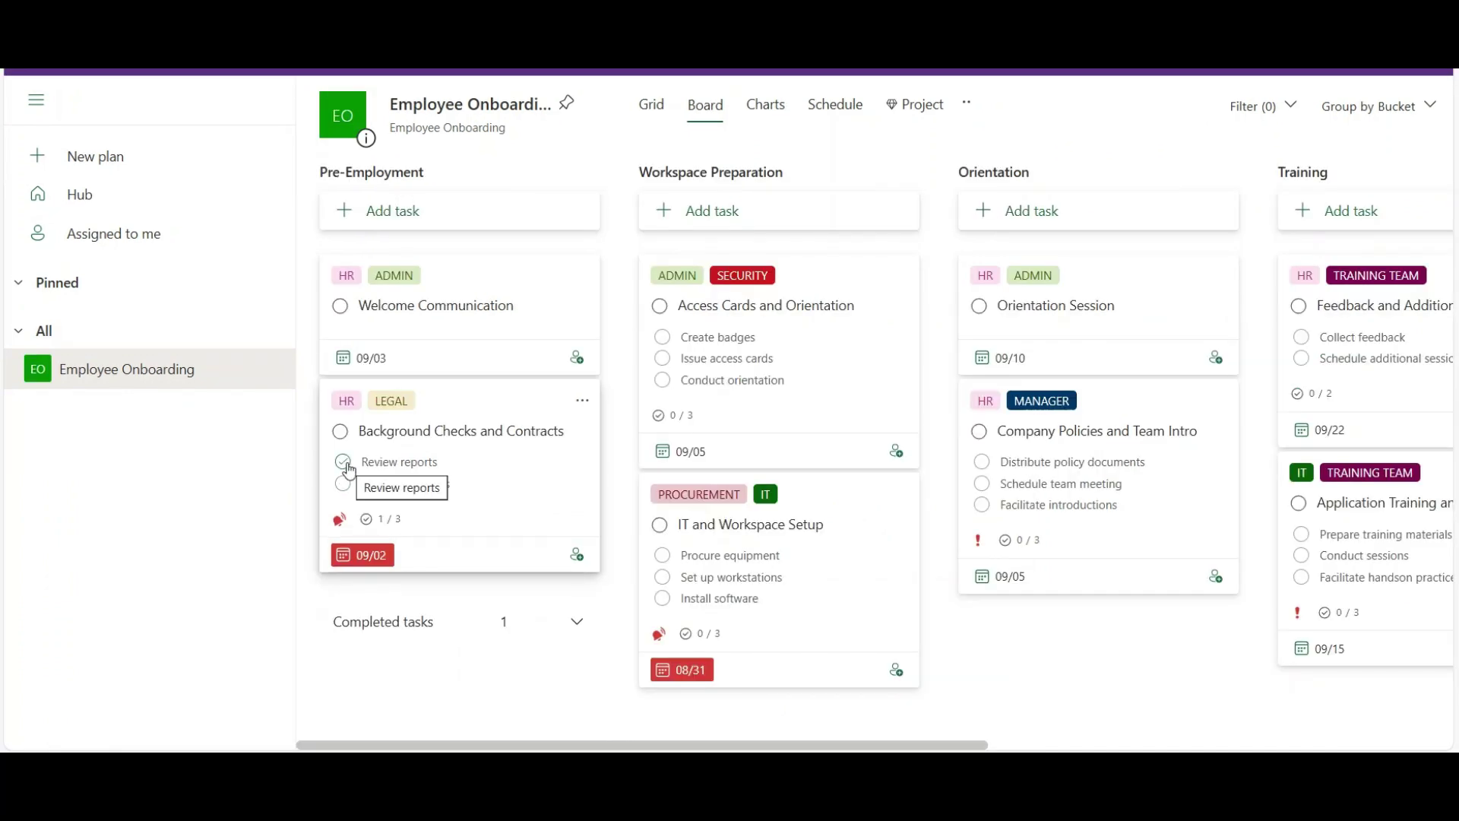
click(343, 463)
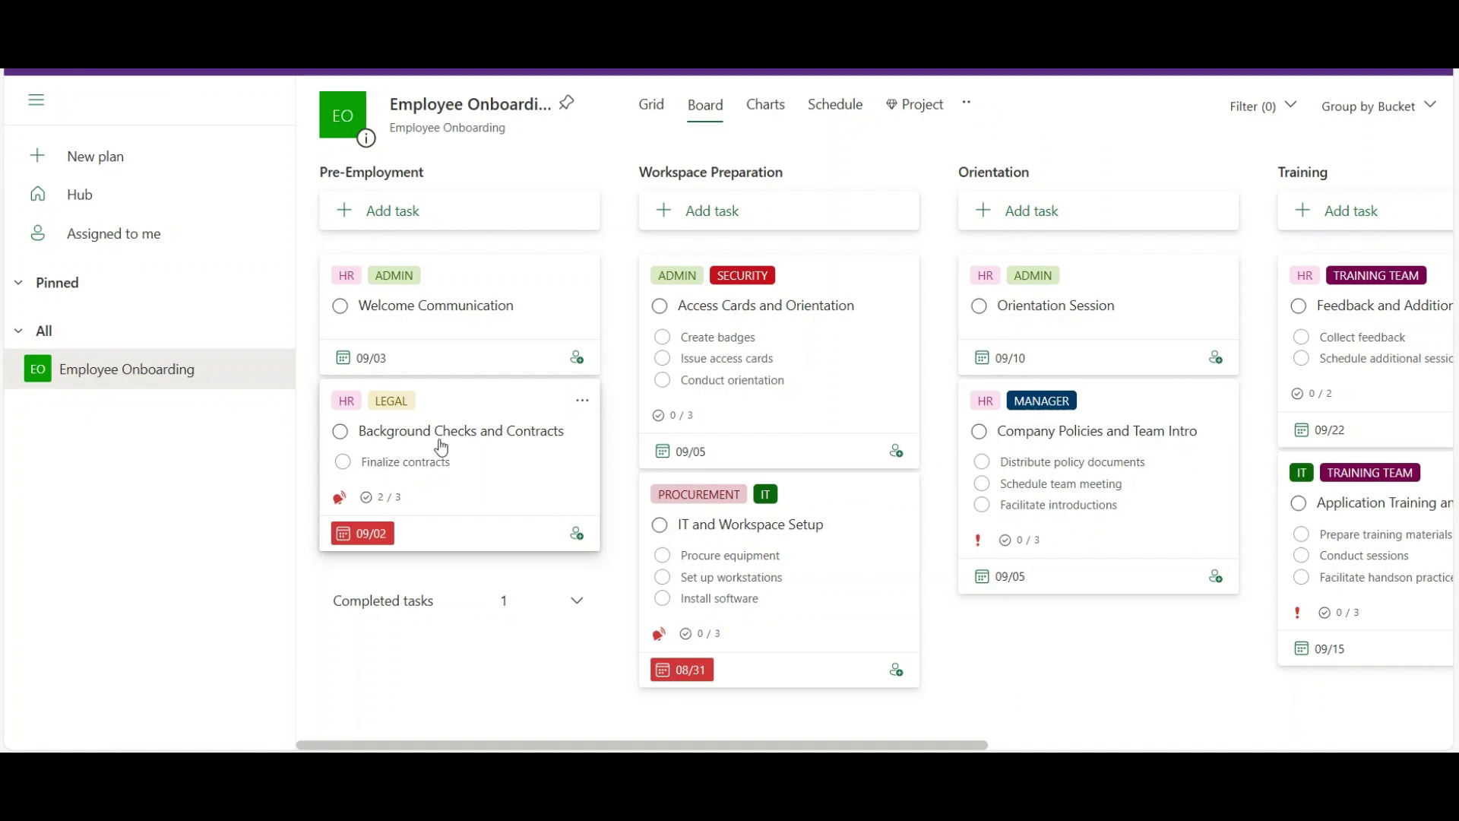
- Set Background Checks and Contracts to In progress with Initiate checks and Review reports ticked
click(476, 433)
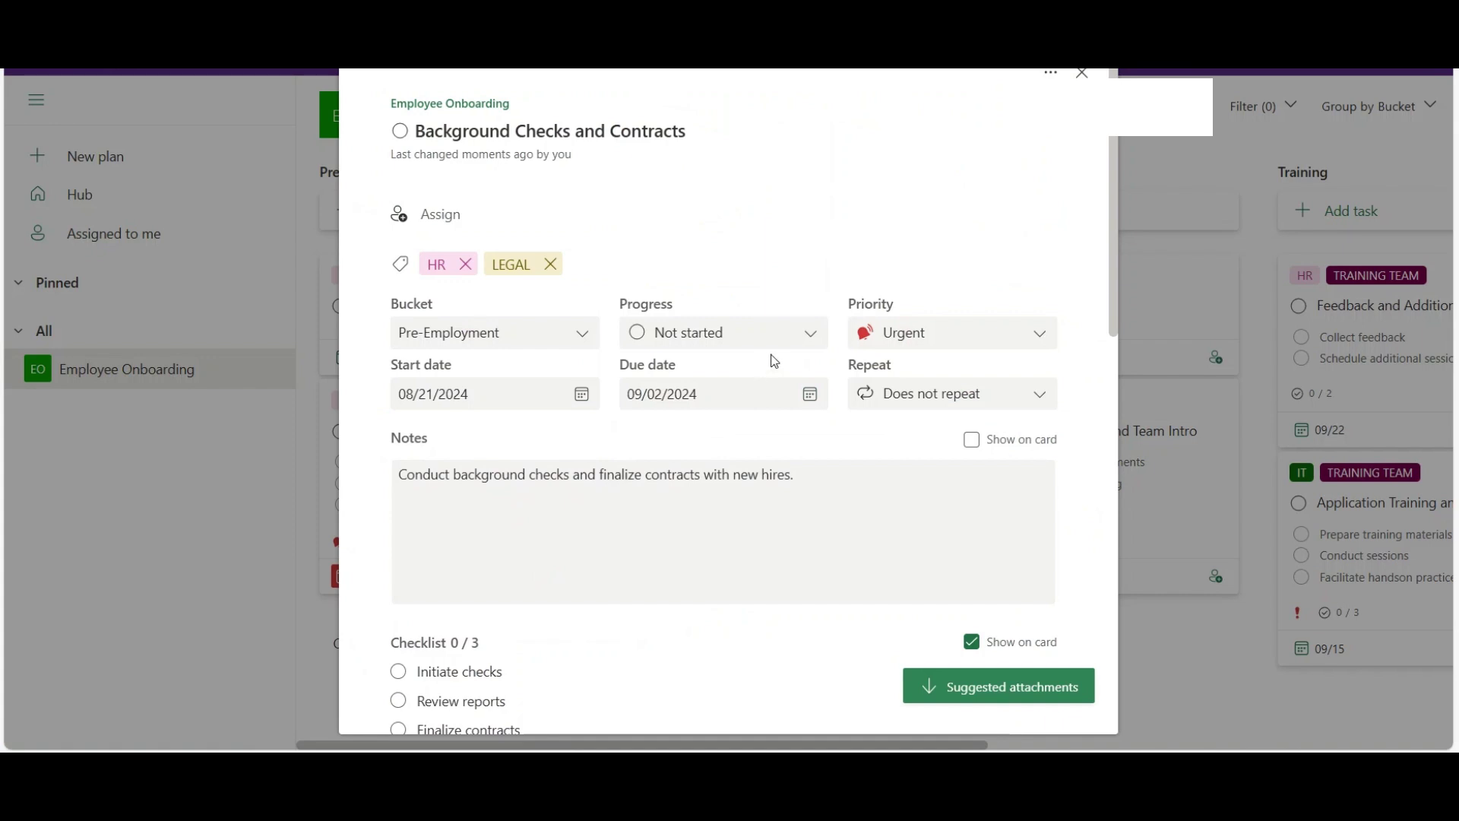
click(806, 344)
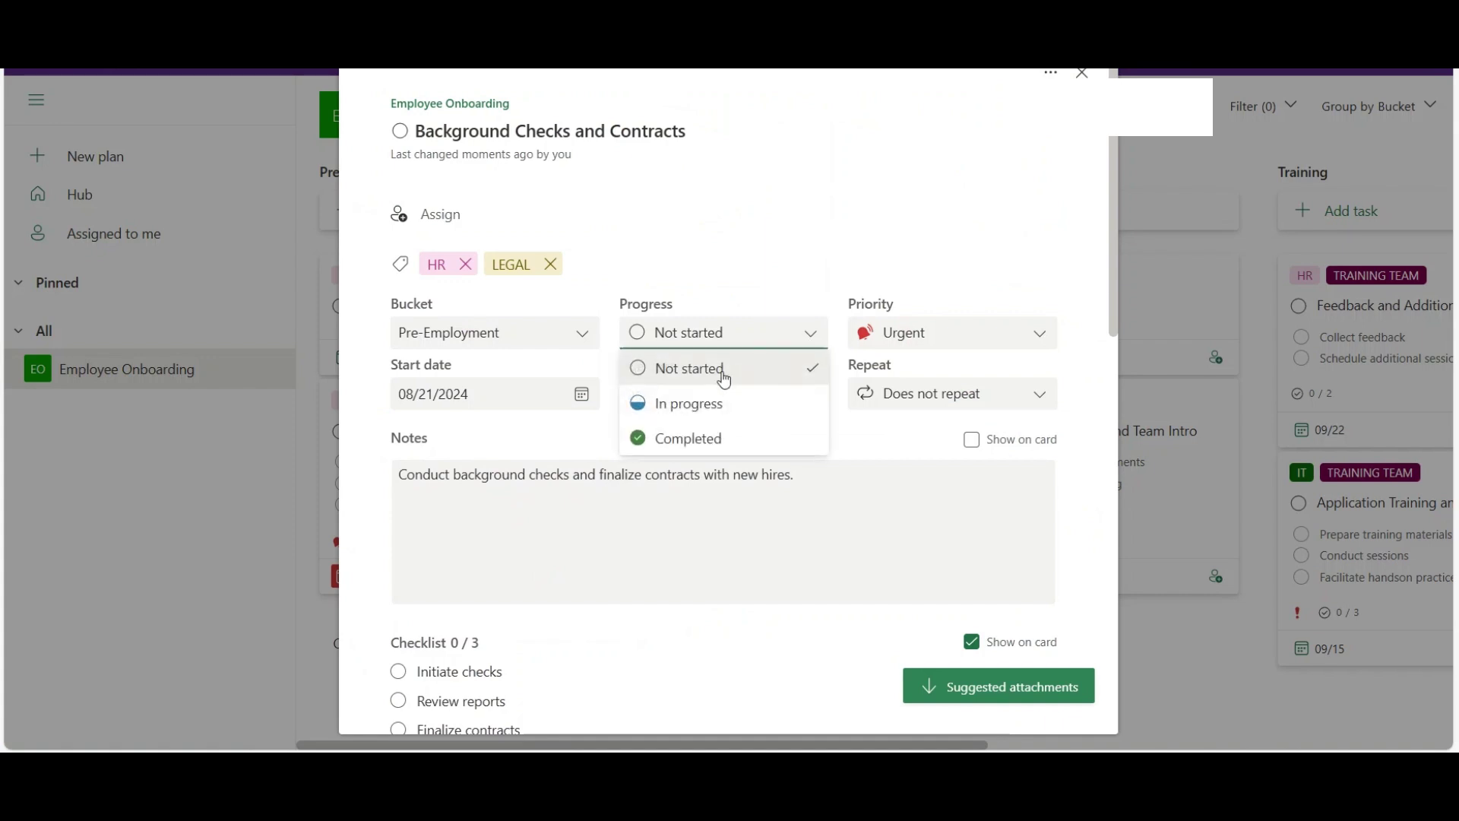
click(693, 411)
scroll(414, 618, down, 1)
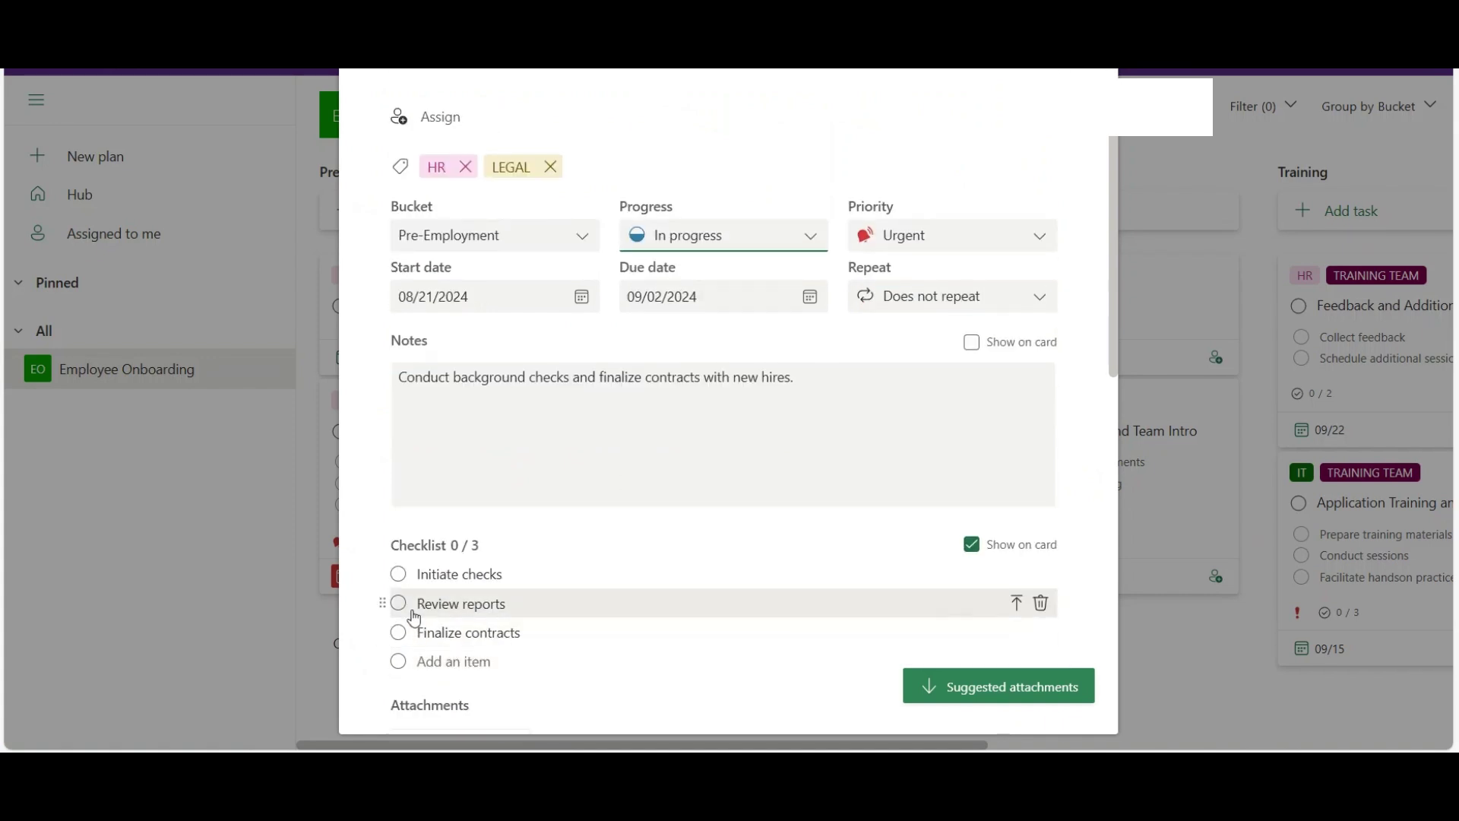
click(398, 574)
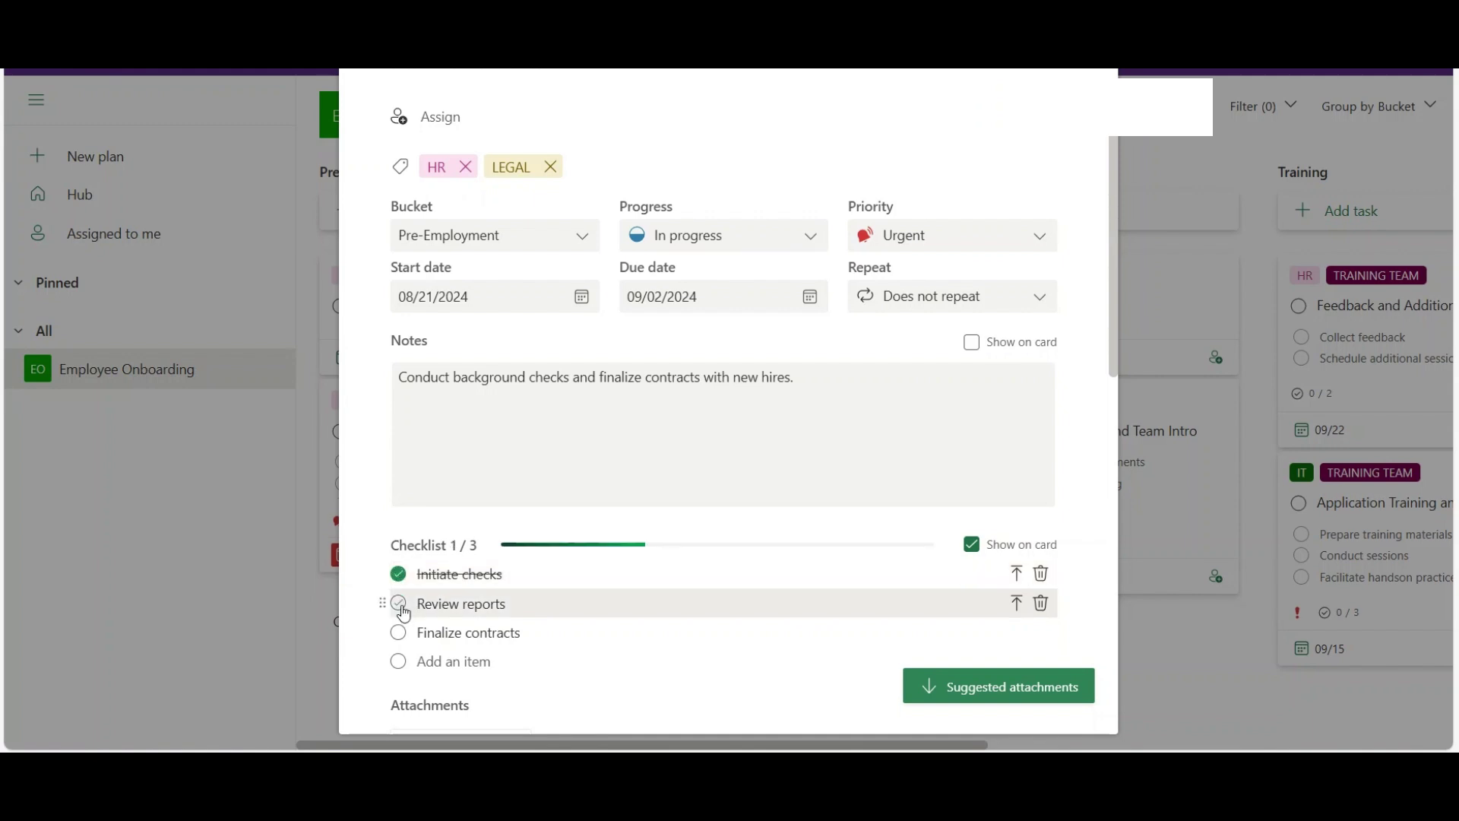
click(399, 604)
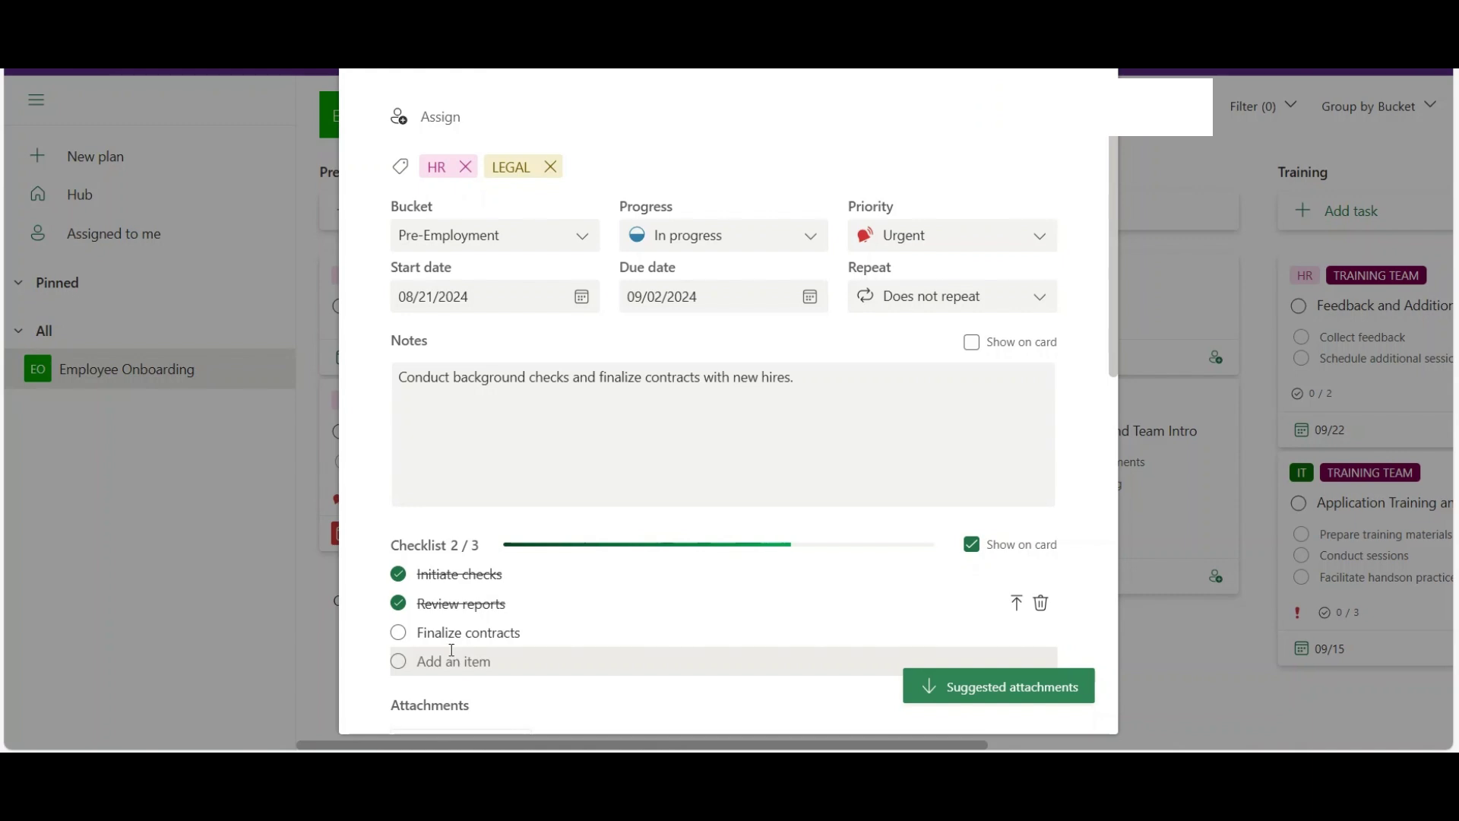
scroll(950, 380, up, 3)
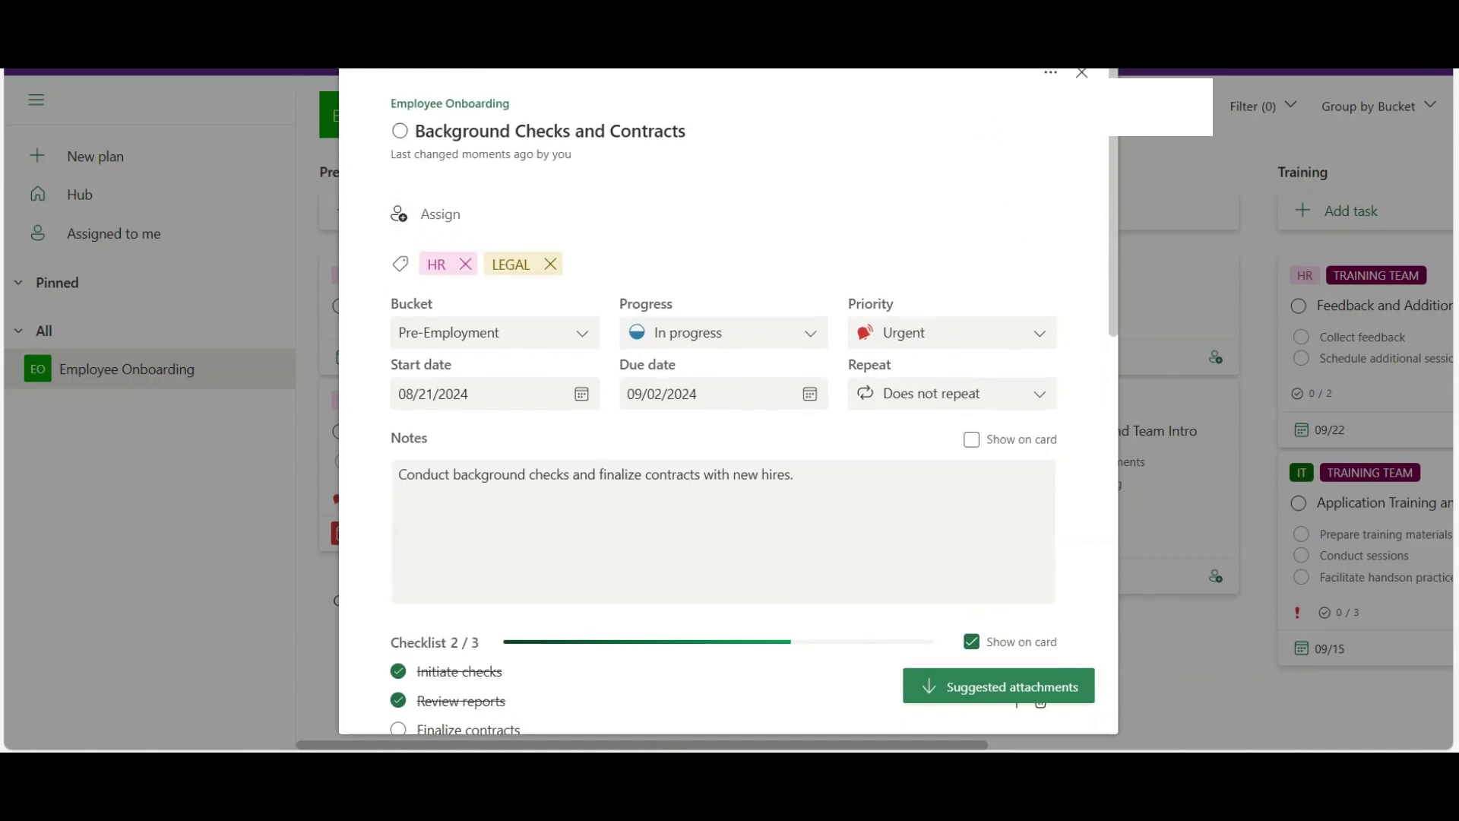
click(1084, 73)
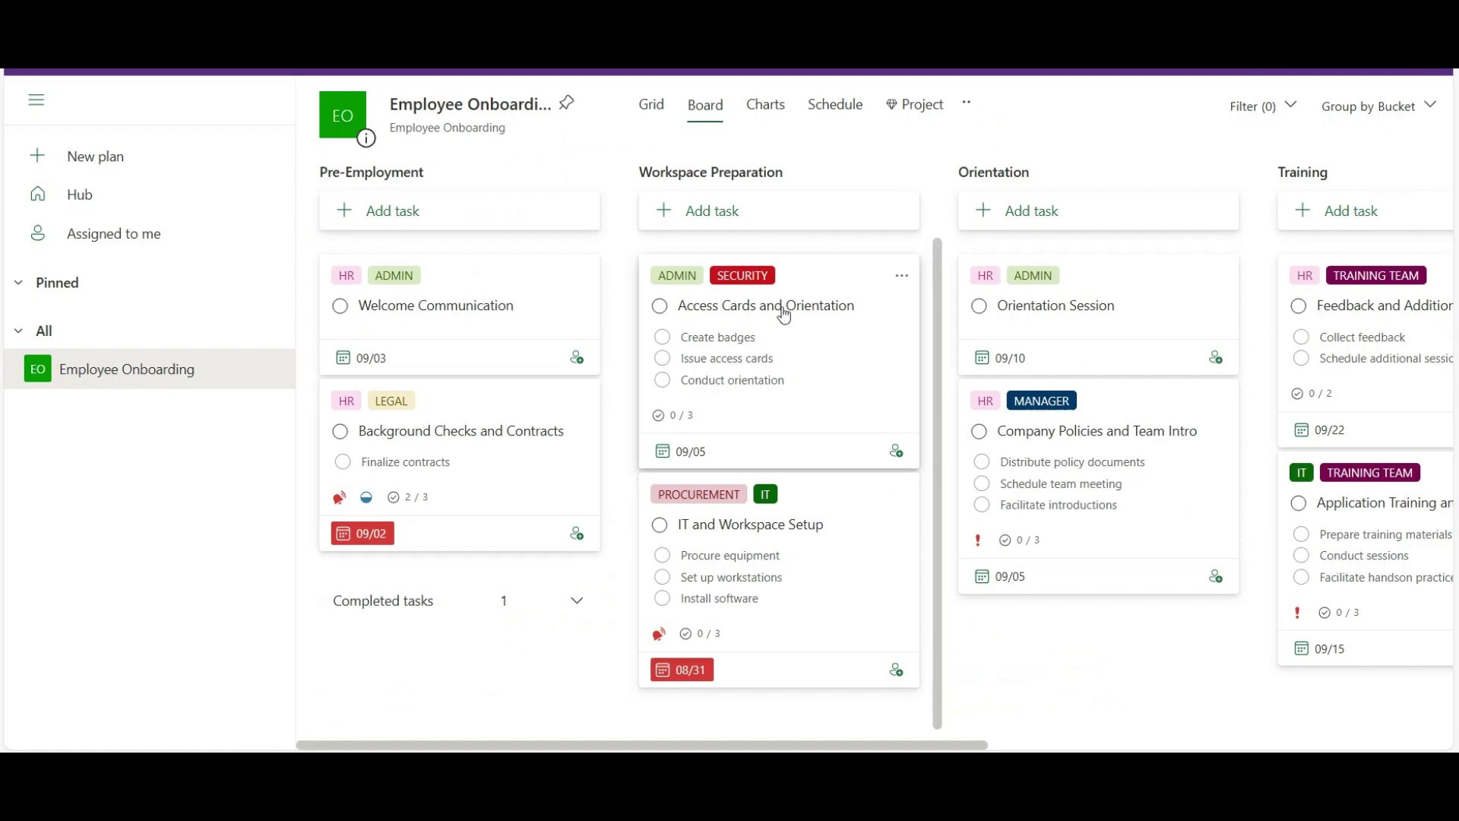
- Open the Charts view and review the status, priority and members charts (9 tasks left)
scroll(902, 274, right, 5)
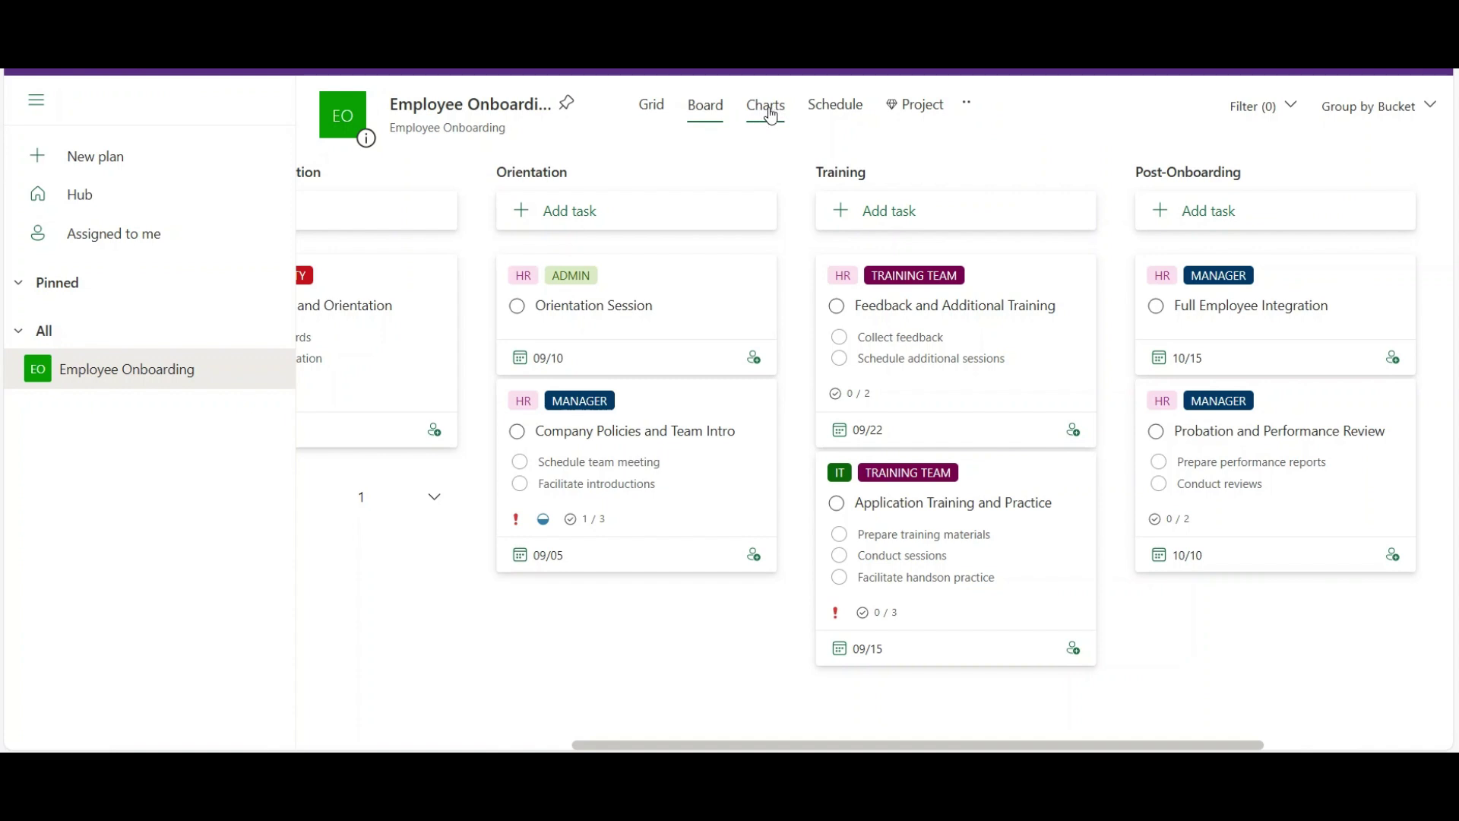
click(770, 114)
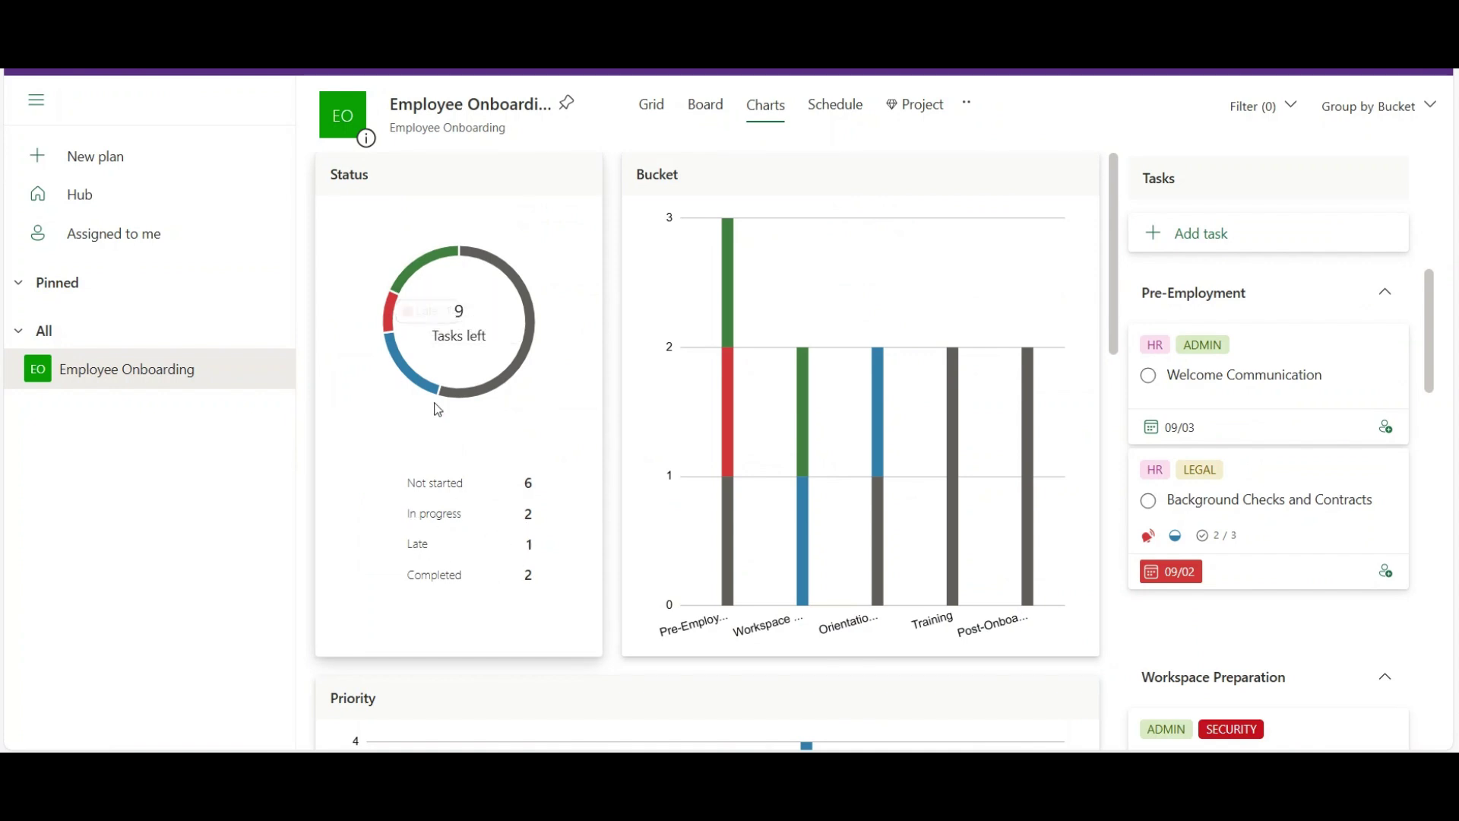
mouse_move(478, 260)
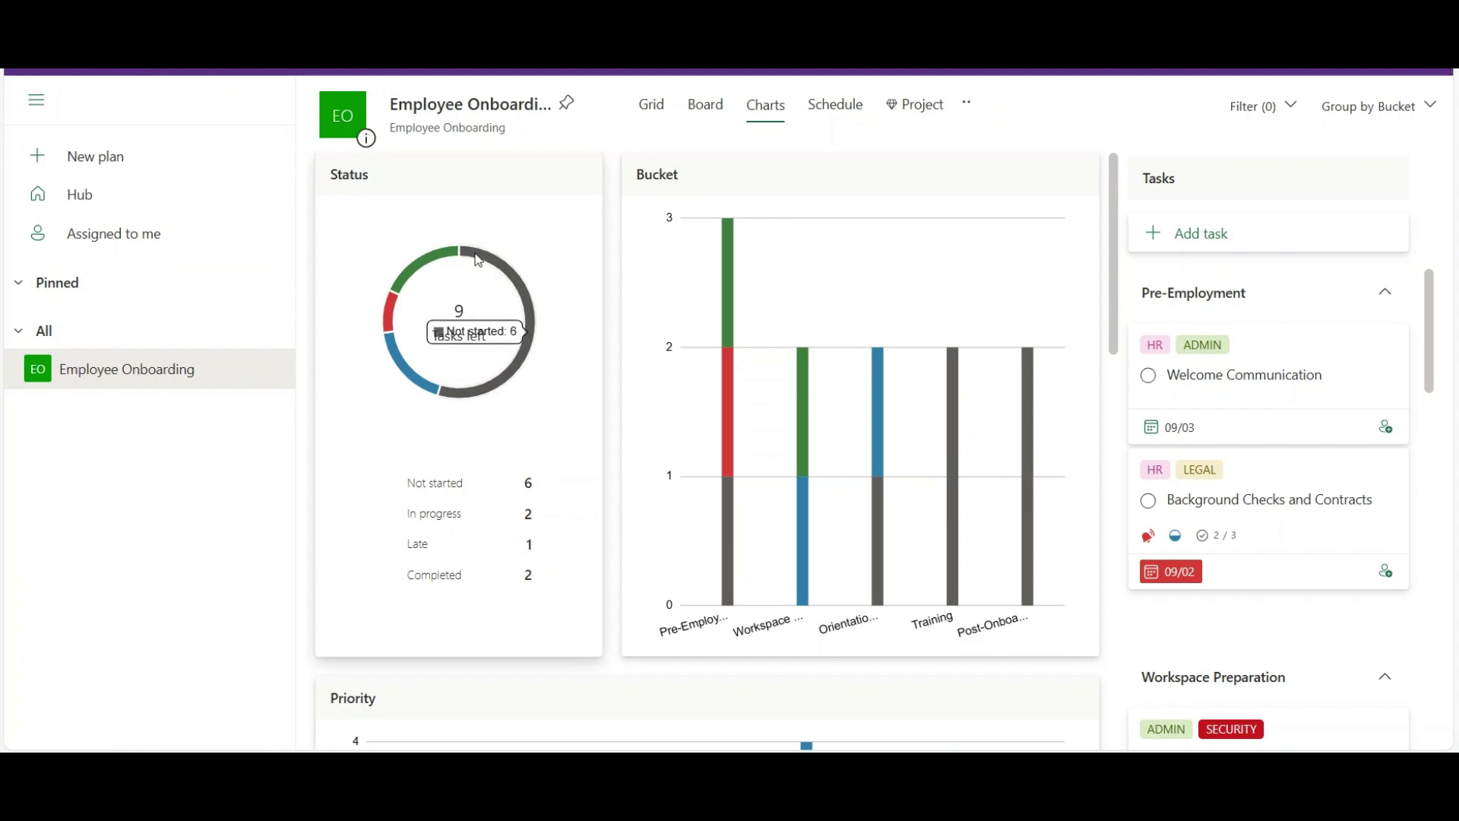
mouse_move(429, 262)
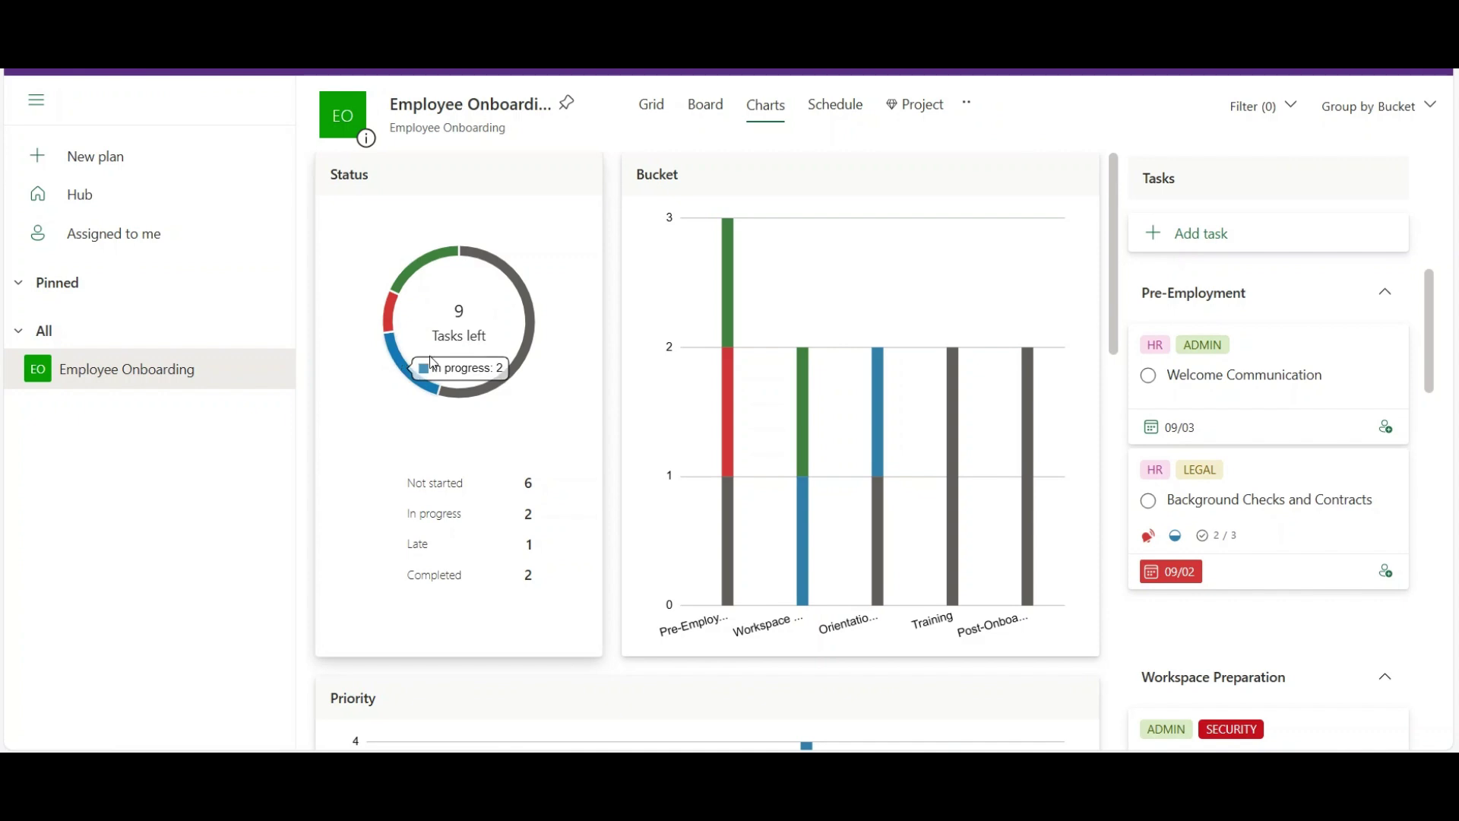
scroll(1437, 321, down, 15)
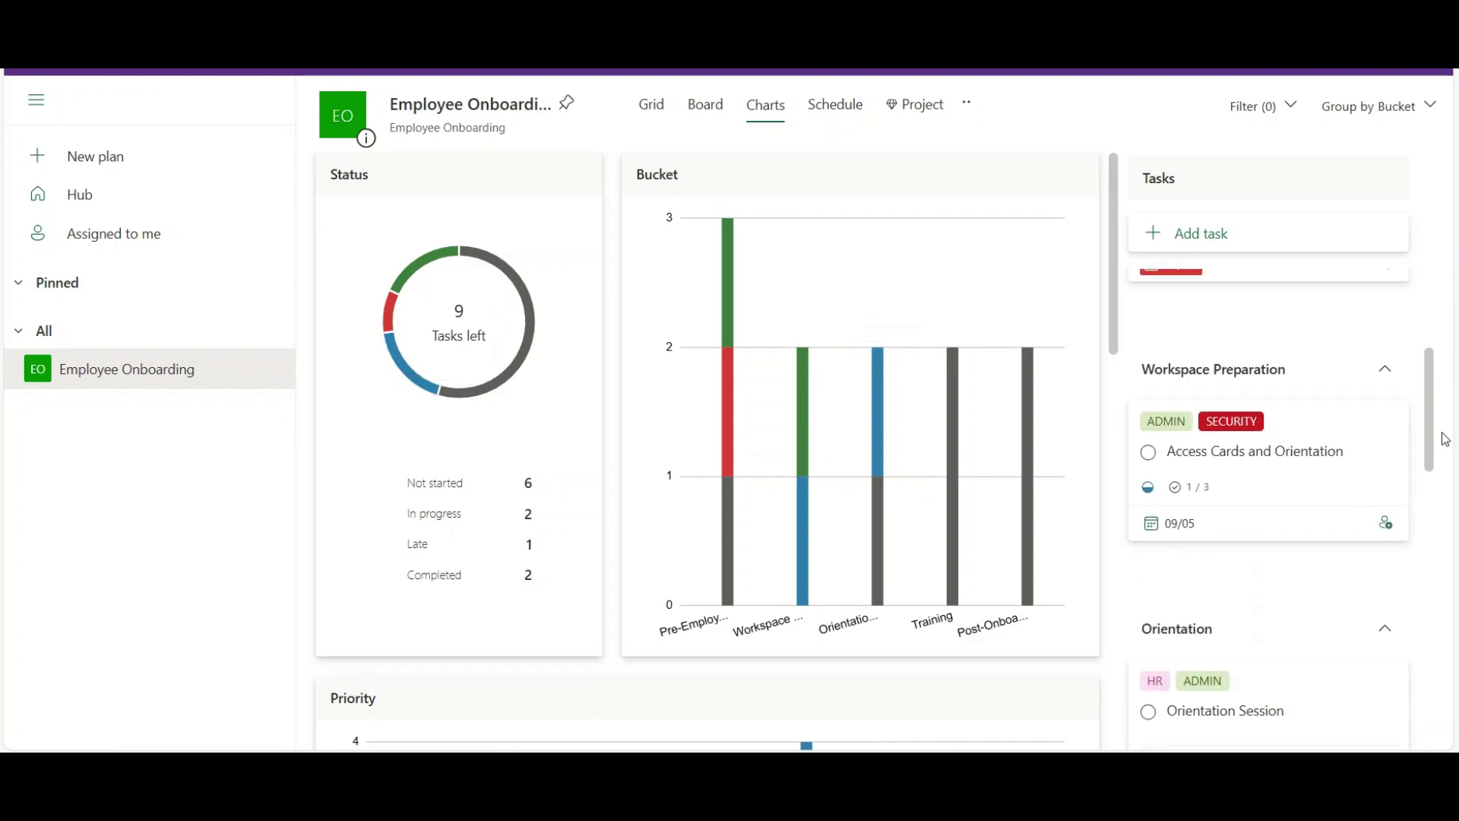
scroll(1437, 380, up, 15)
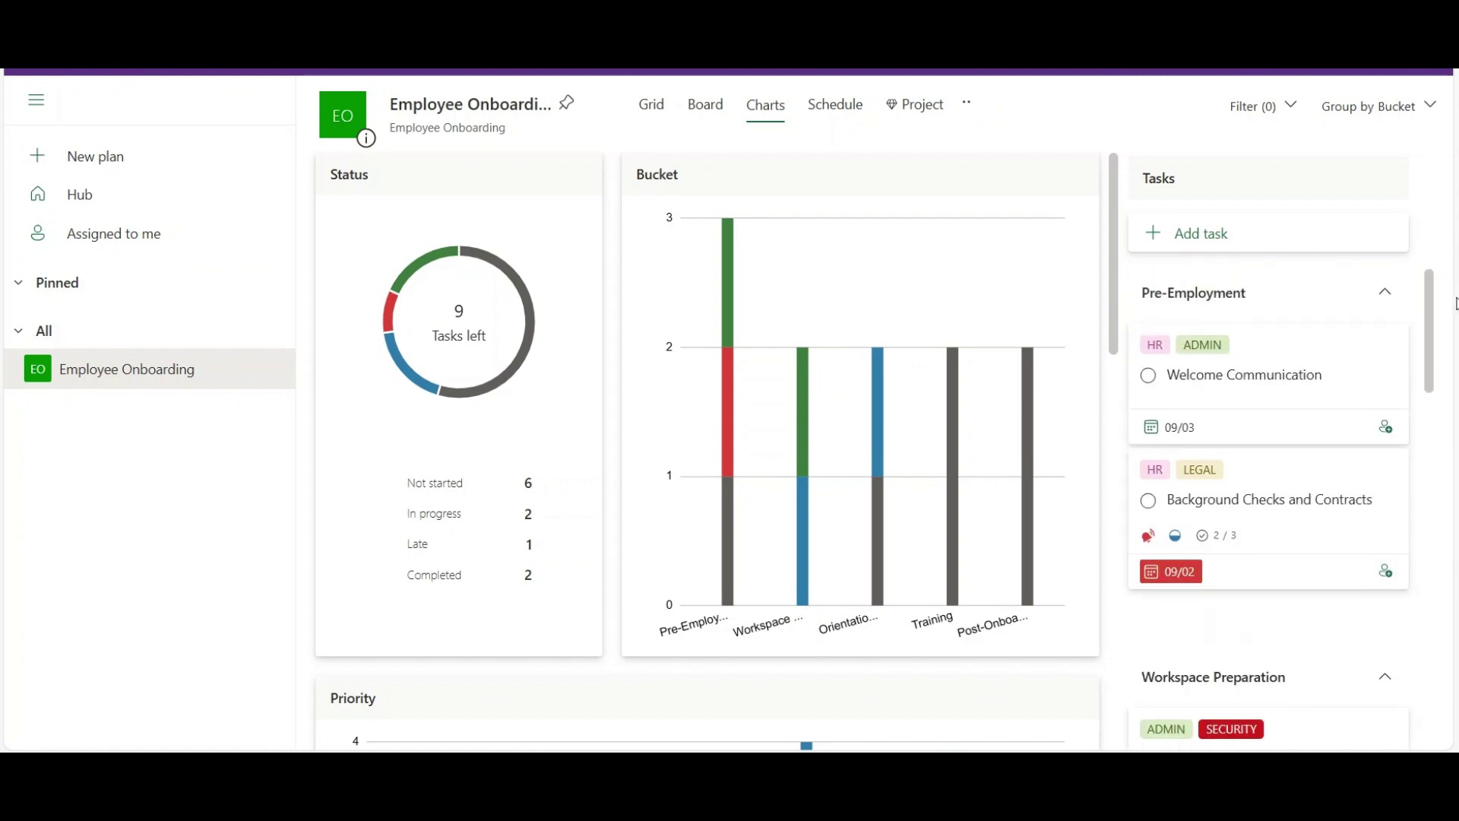
scroll(1455, 303, down, 12)
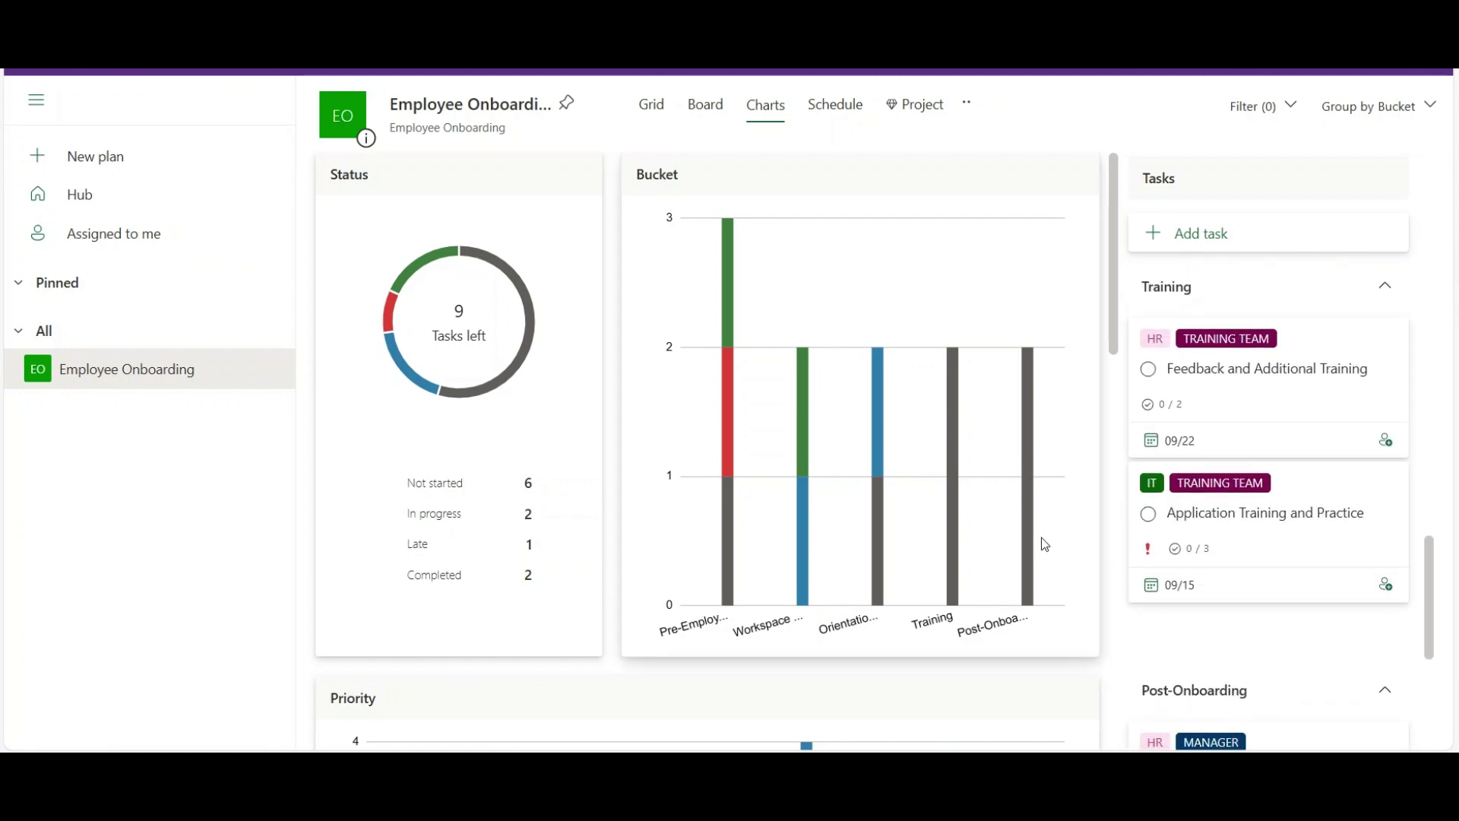
scroll(817, 684, down, 4)
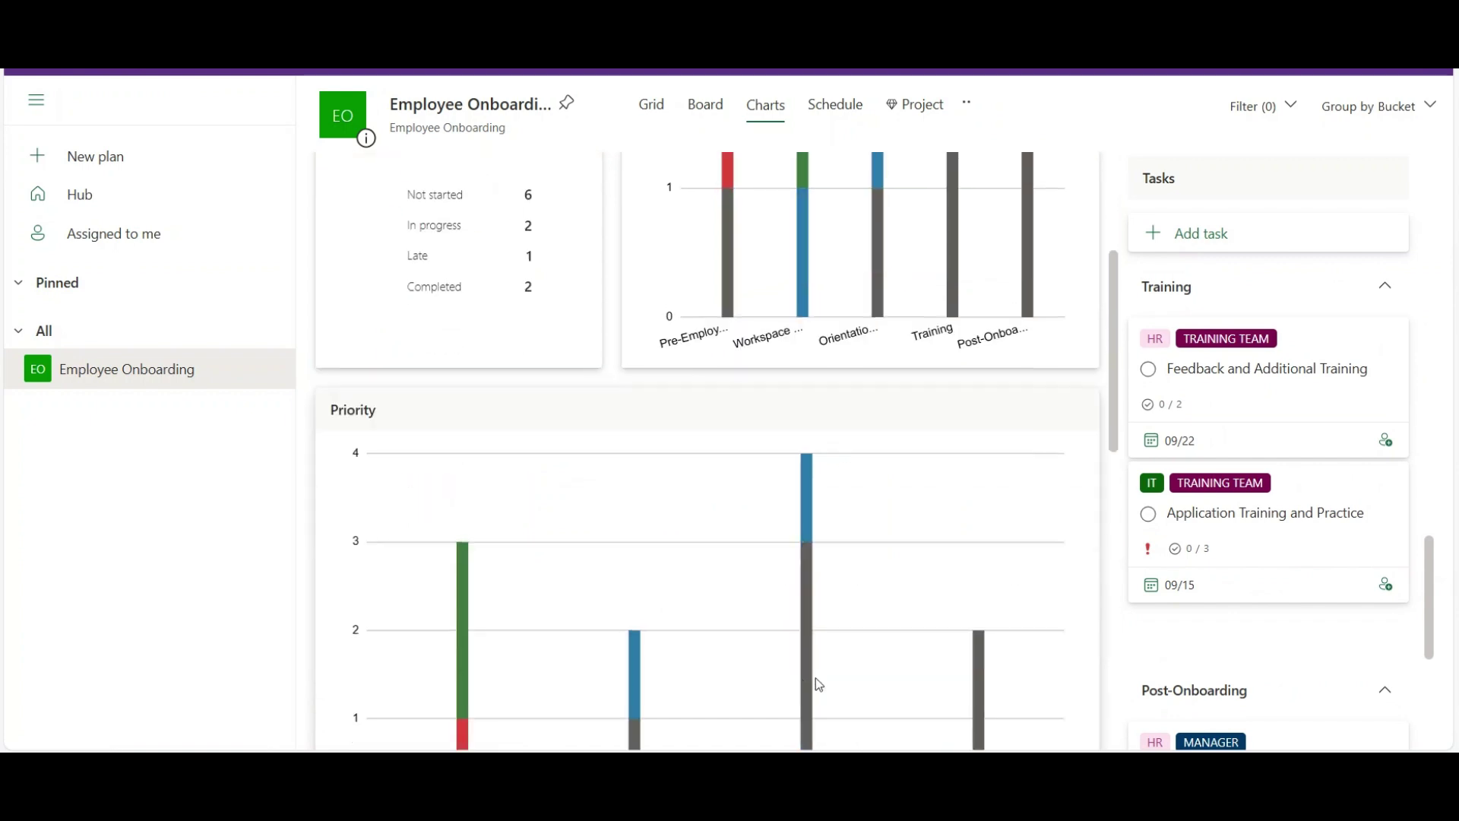
scroll(806, 673, down, 9)
scroll(775, 648, up, 5)
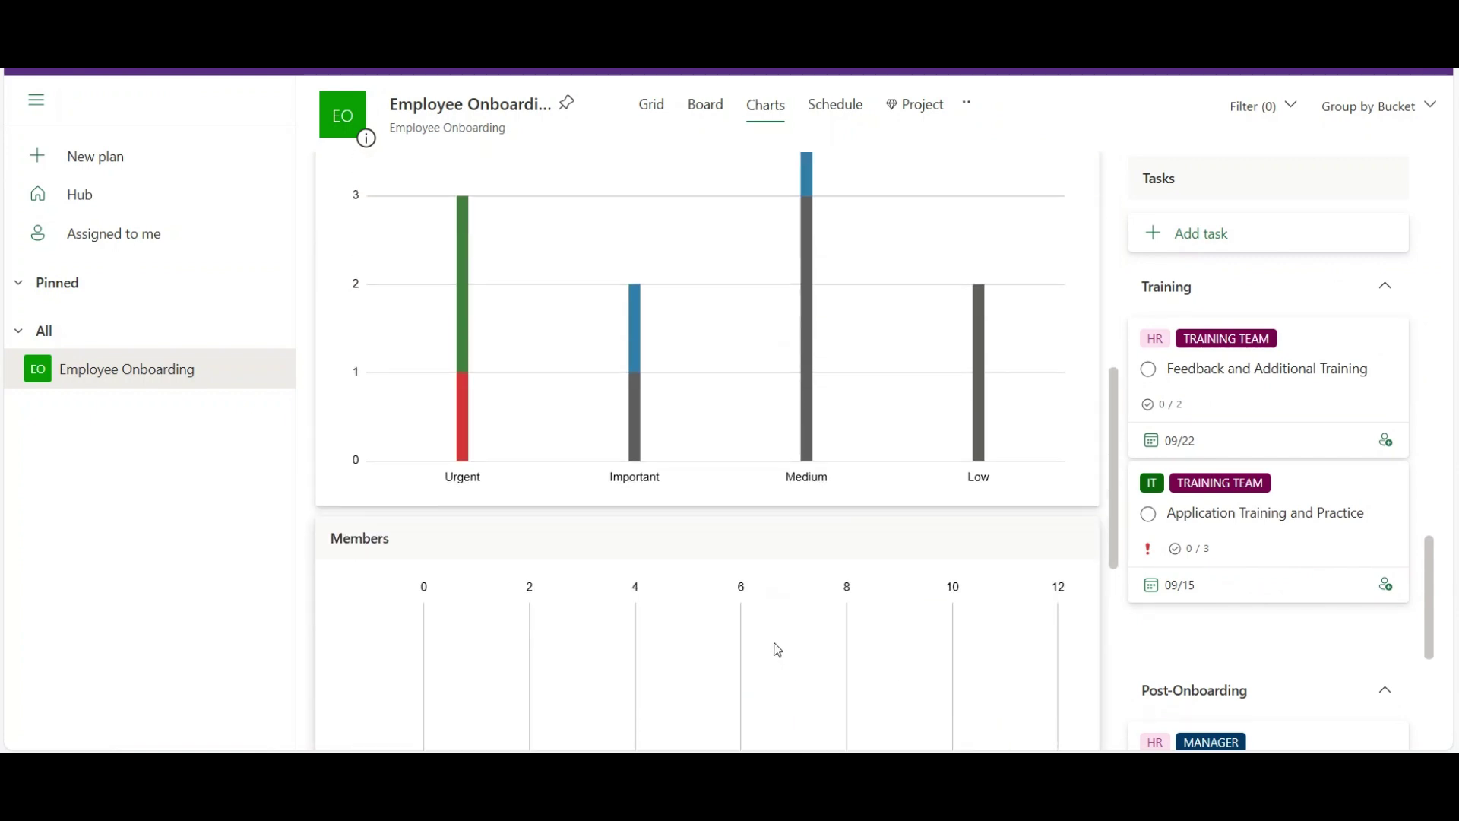
scroll(777, 648, up, 9)
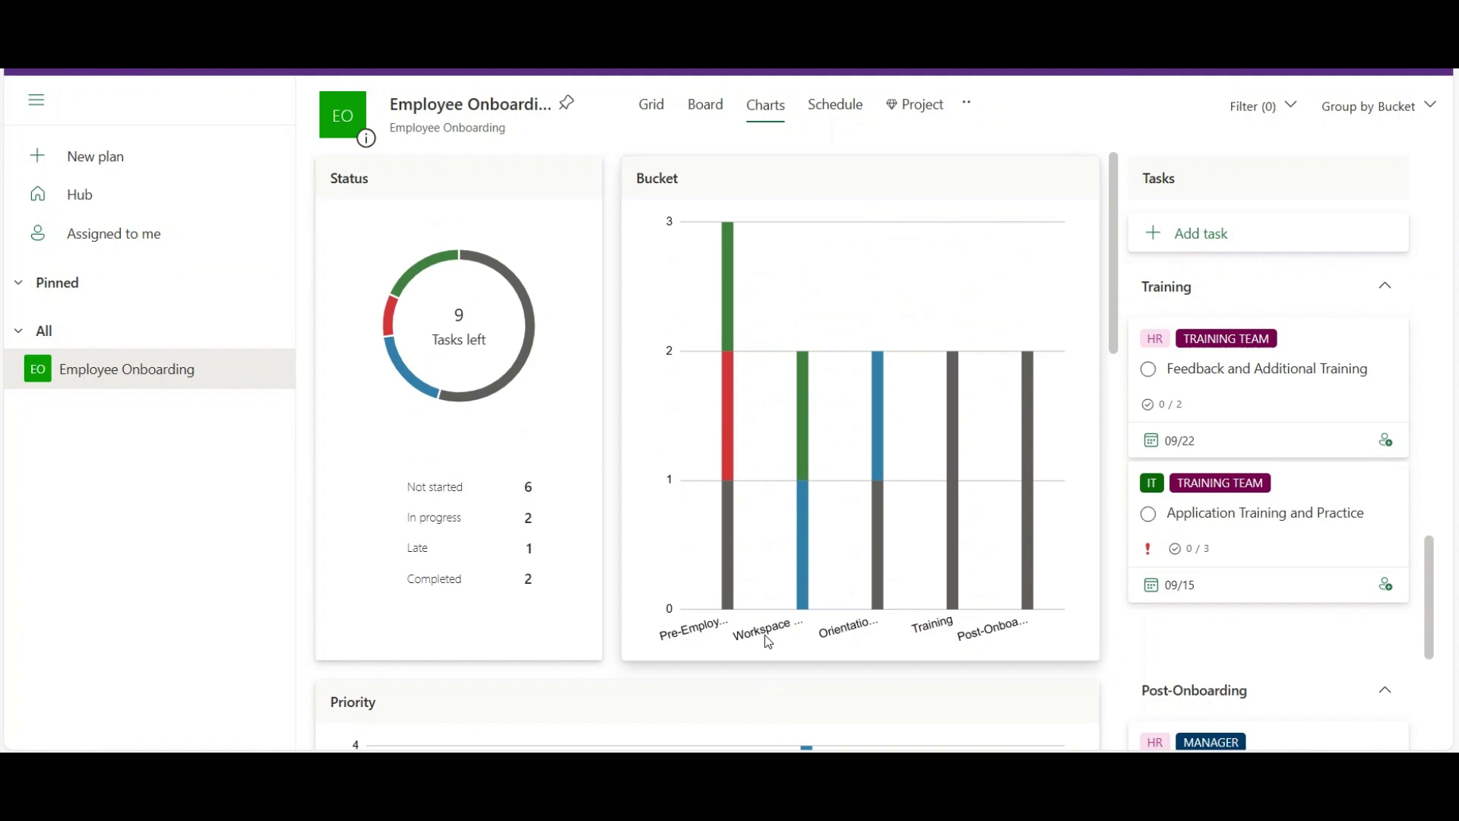
- In Grid view, assign Job Offer and Documentation to the guest member found by searching 365
click(656, 110)
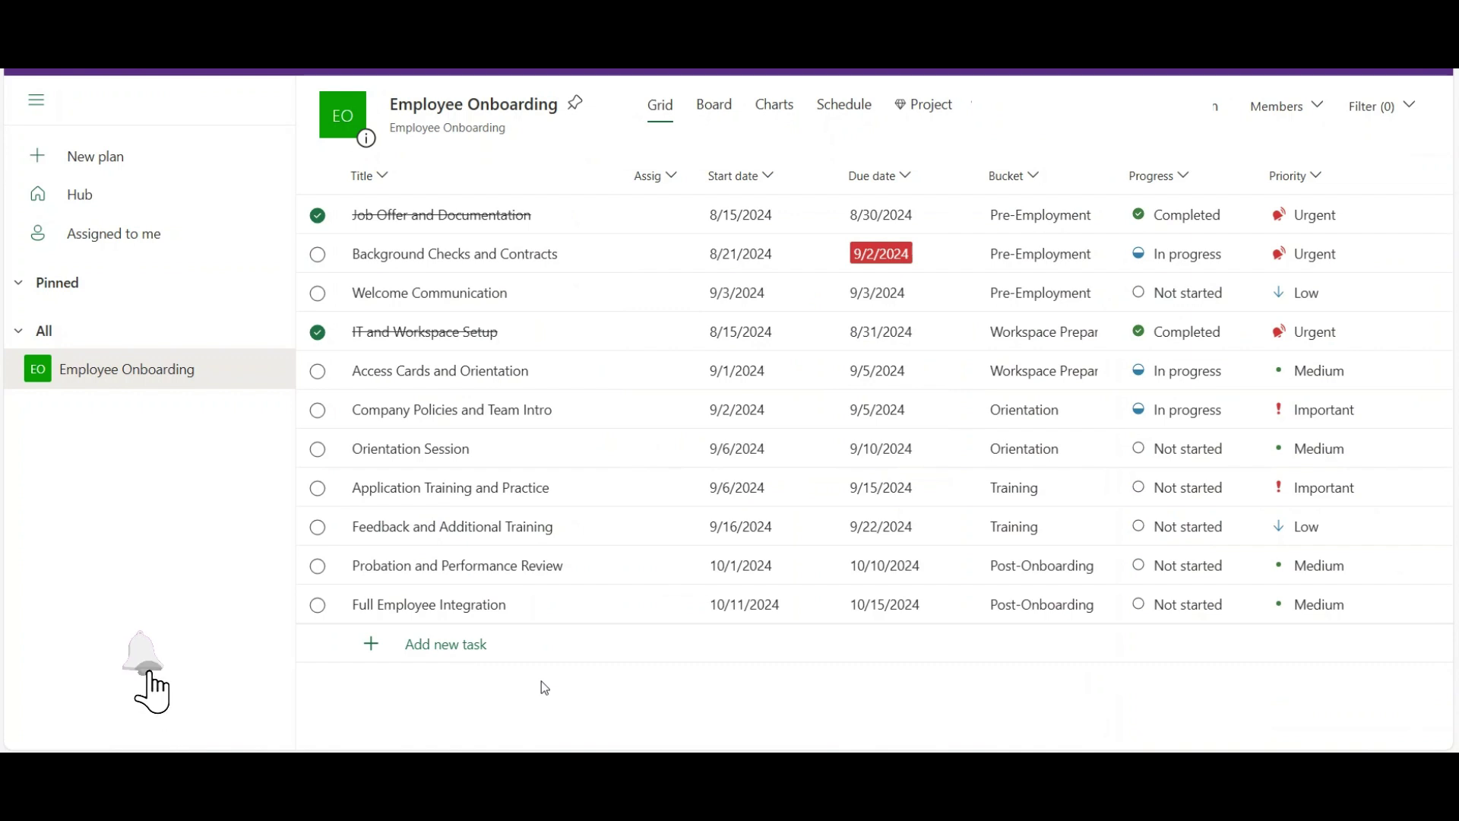
click(667, 218)
text(365)
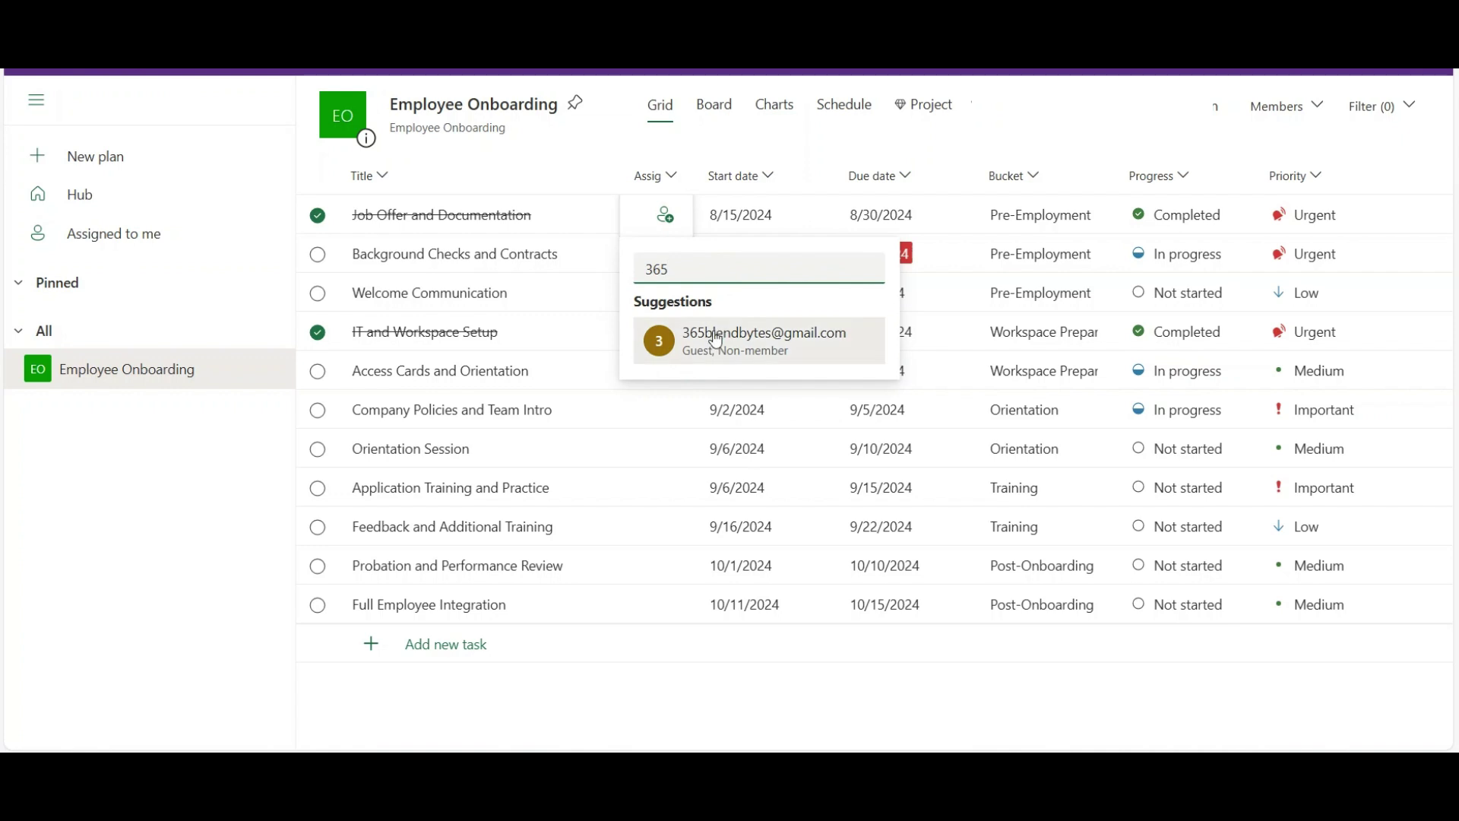
click(714, 343)
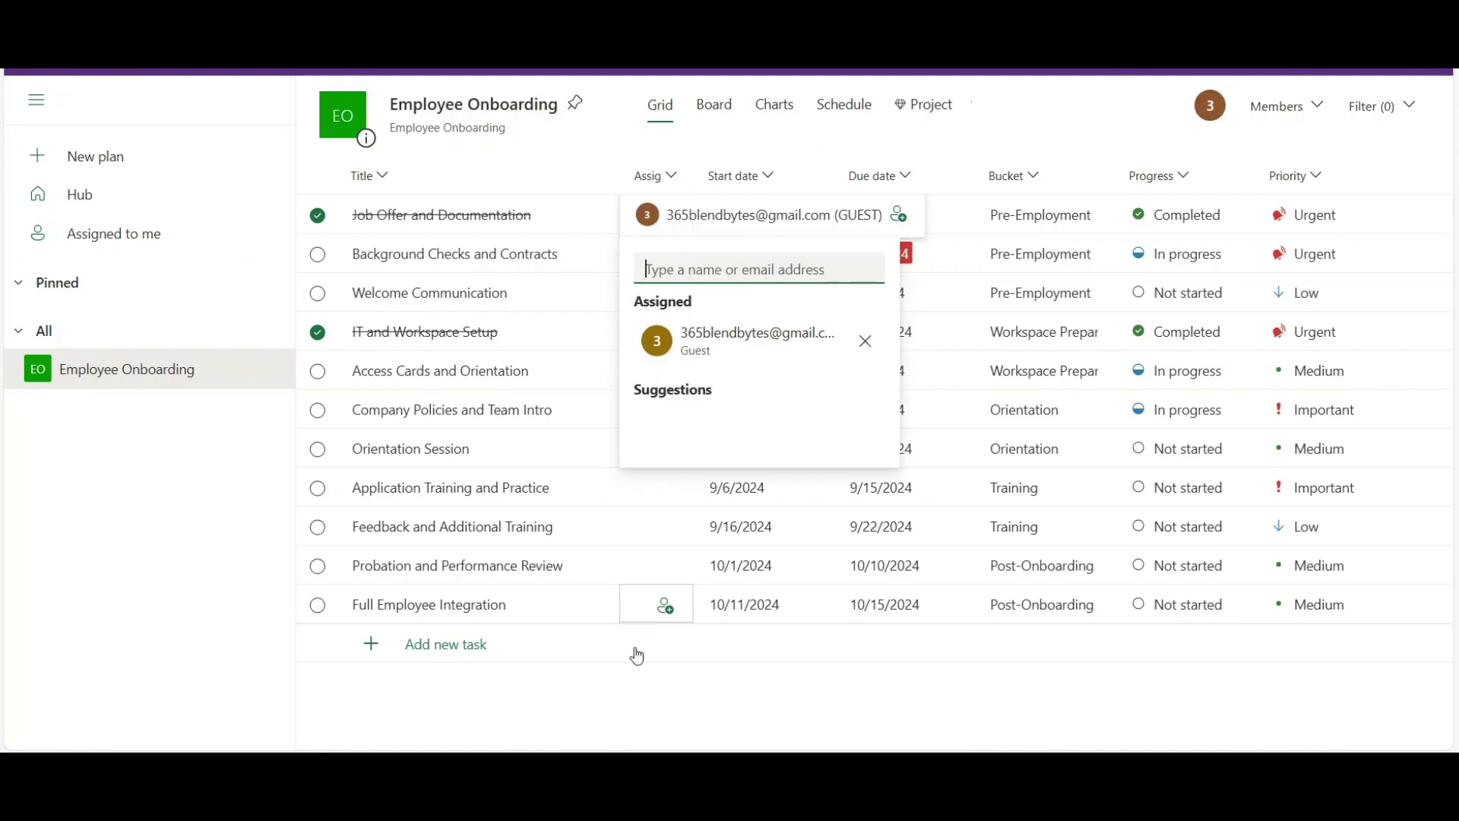
click(724, 713)
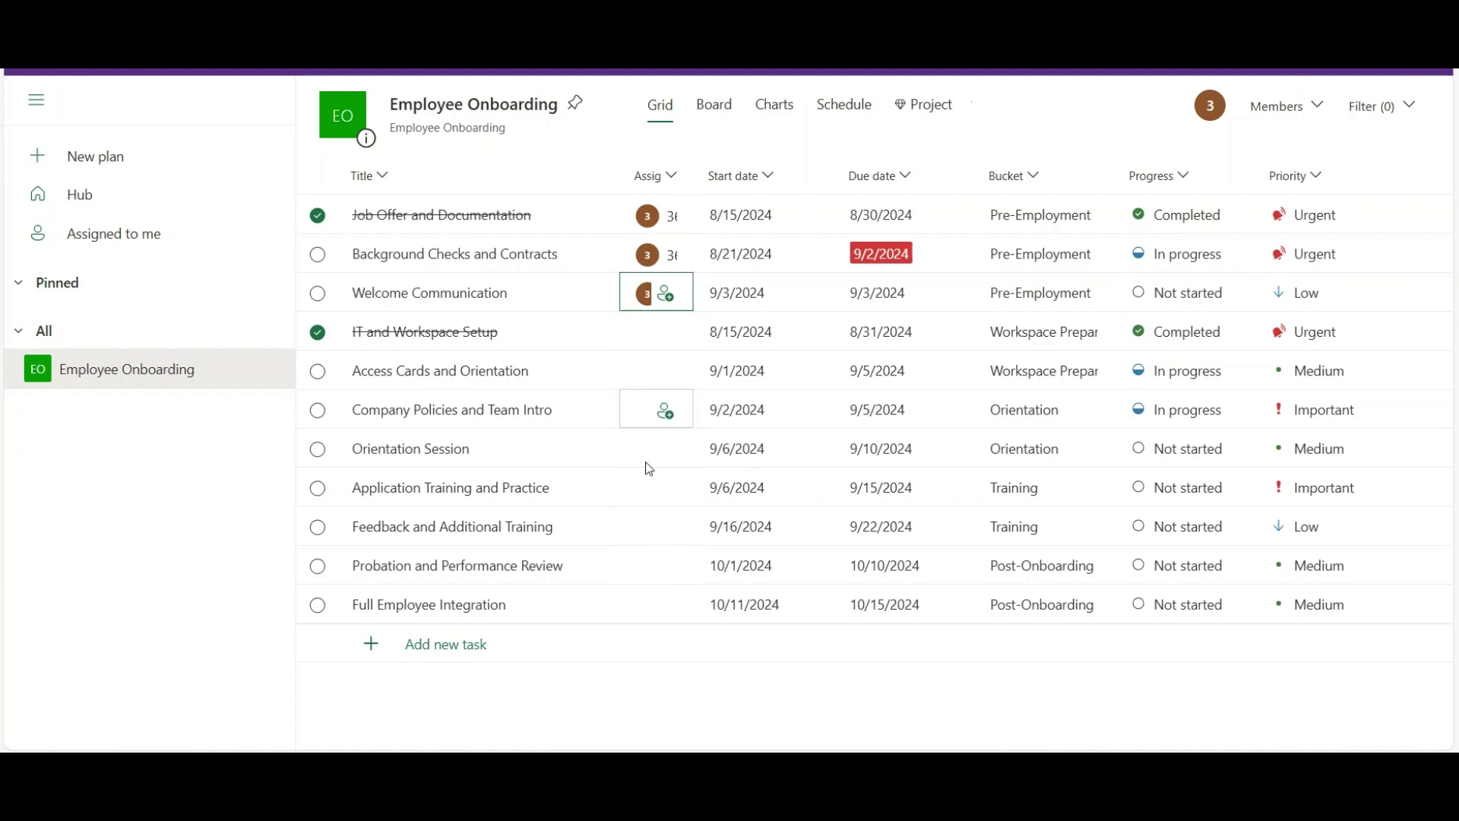
- Review the plan in Board and Charts views, checking the Members chart's per-assignee task bars
click(712, 109)
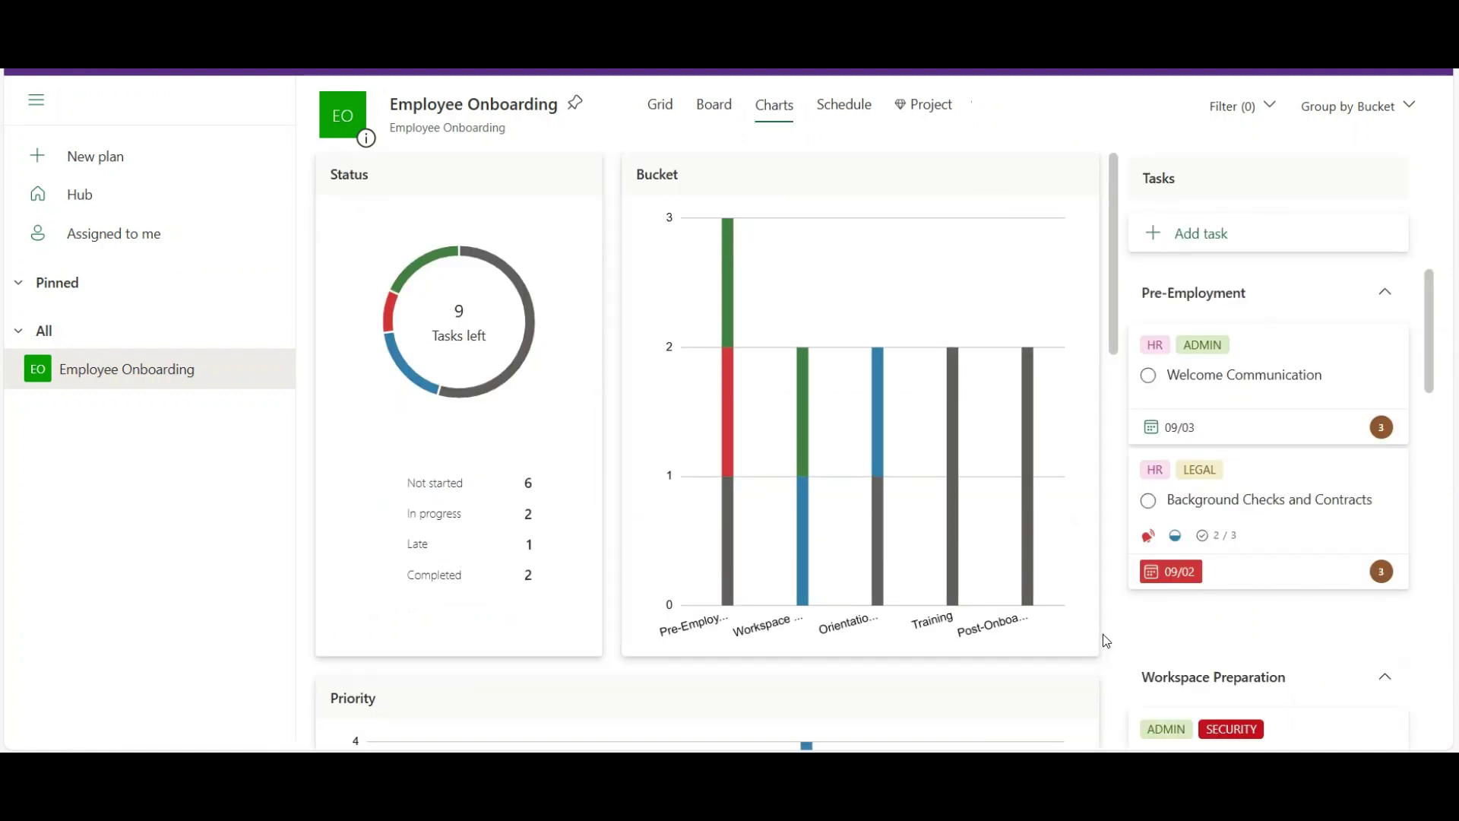
scroll(1102, 634, down, 4)
scroll(1049, 628, down, 10)
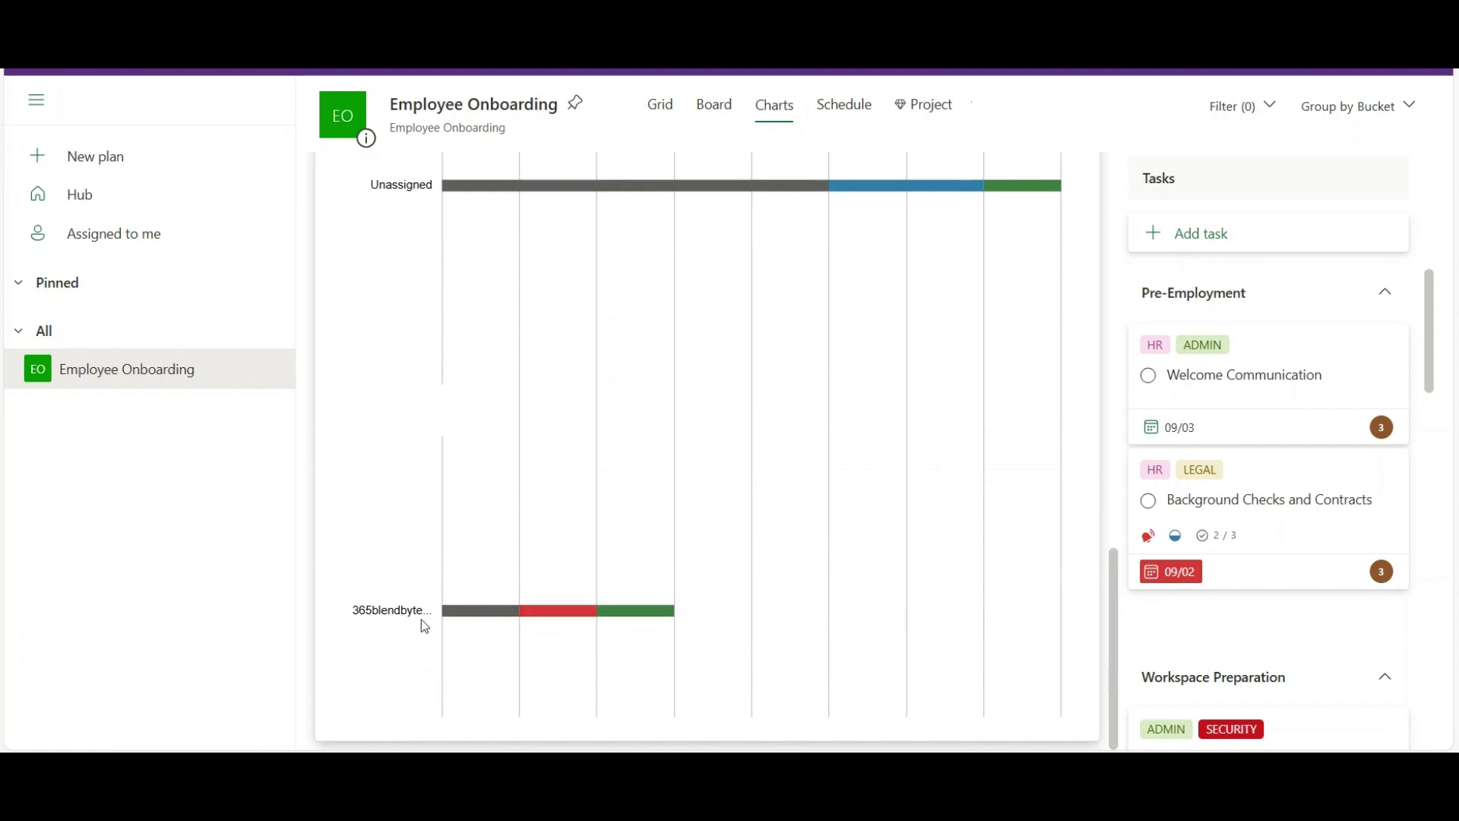
mouse_move(475, 617)
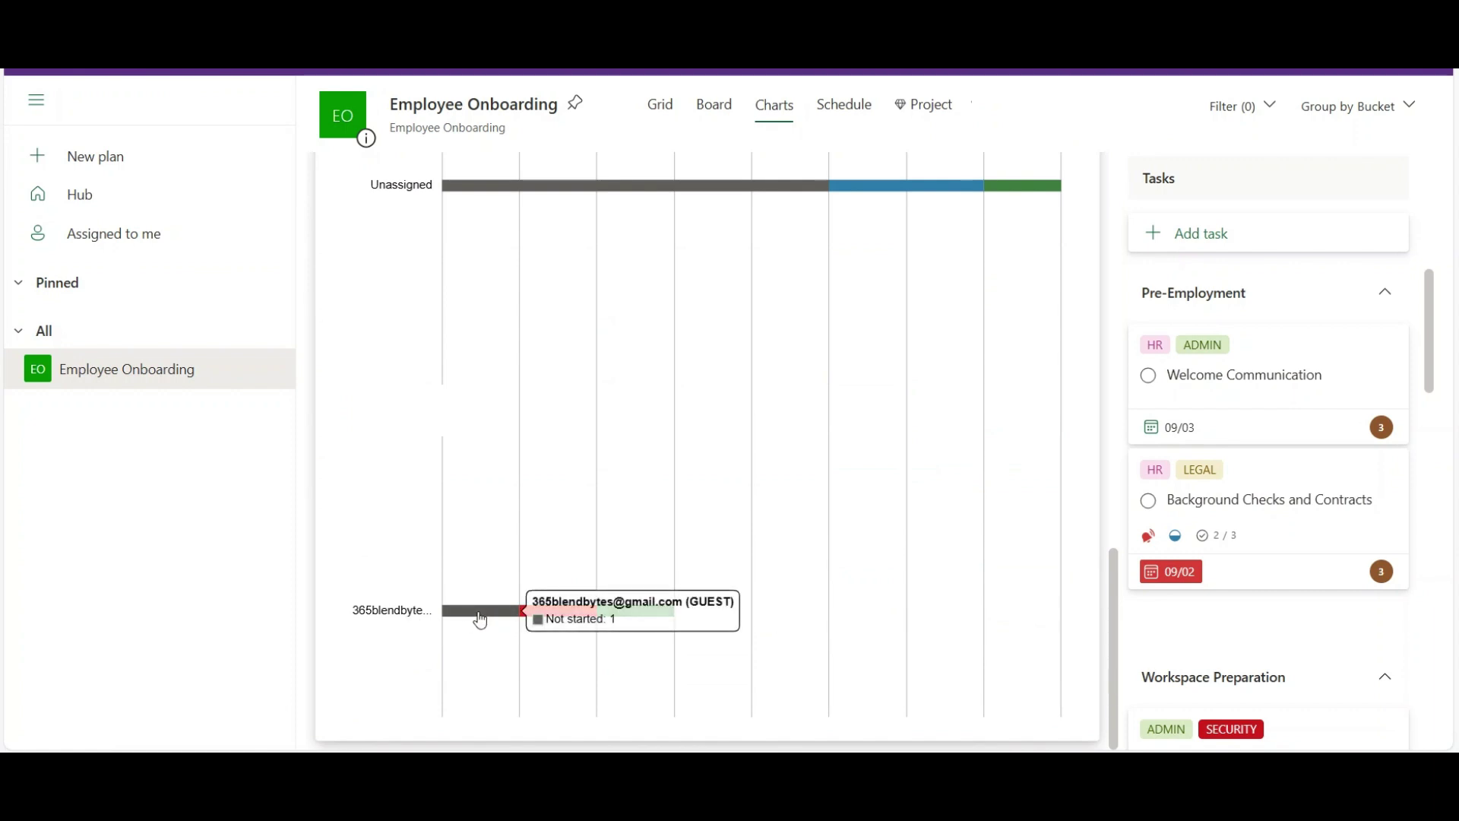
mouse_move(552, 621)
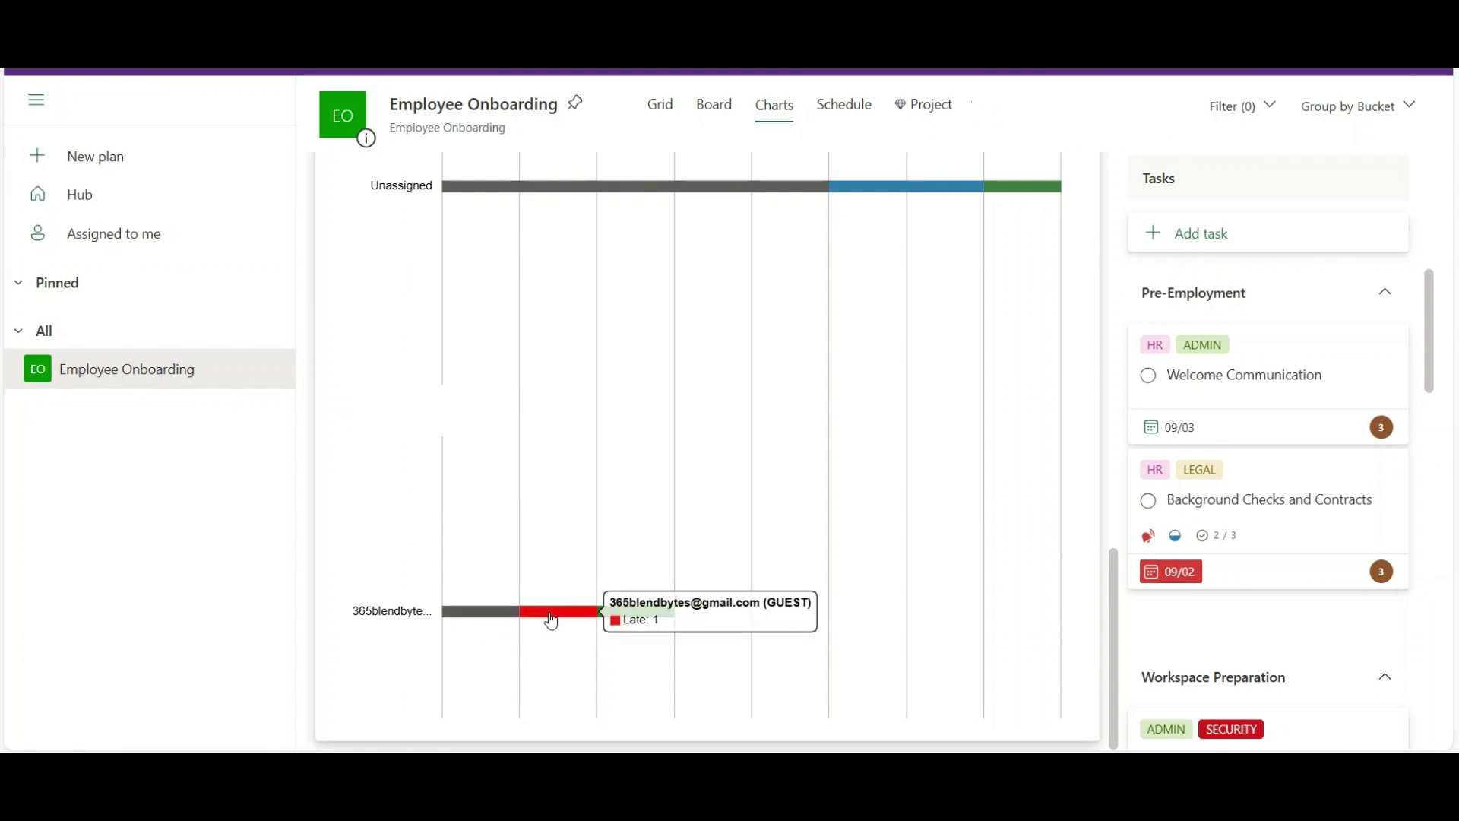
scroll(552, 621, up, 10)
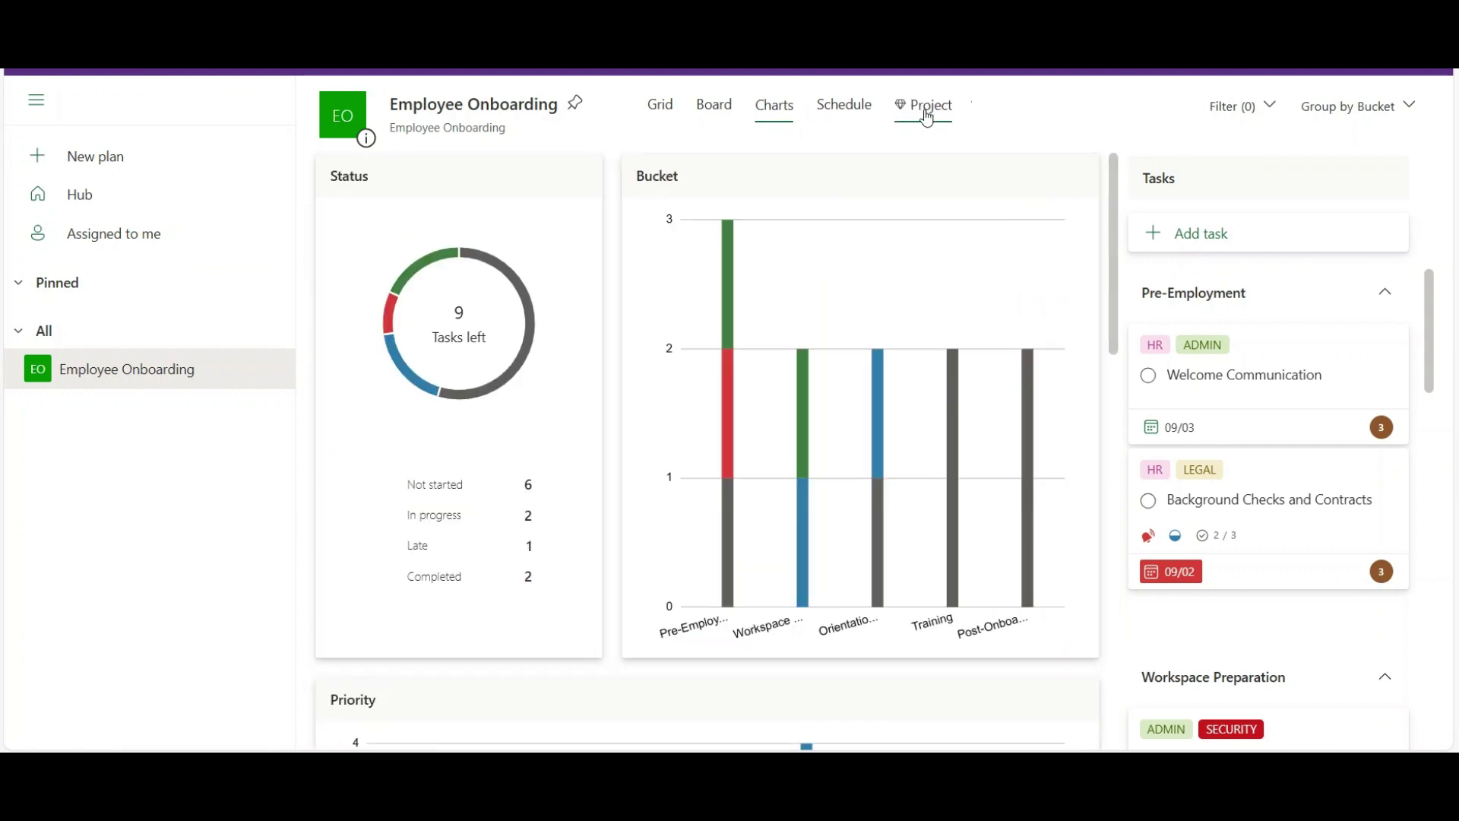
- View tasks on the Schedule calendar for the week of Sep 1–7, then August 2024, expanding Aug 23
click(838, 117)
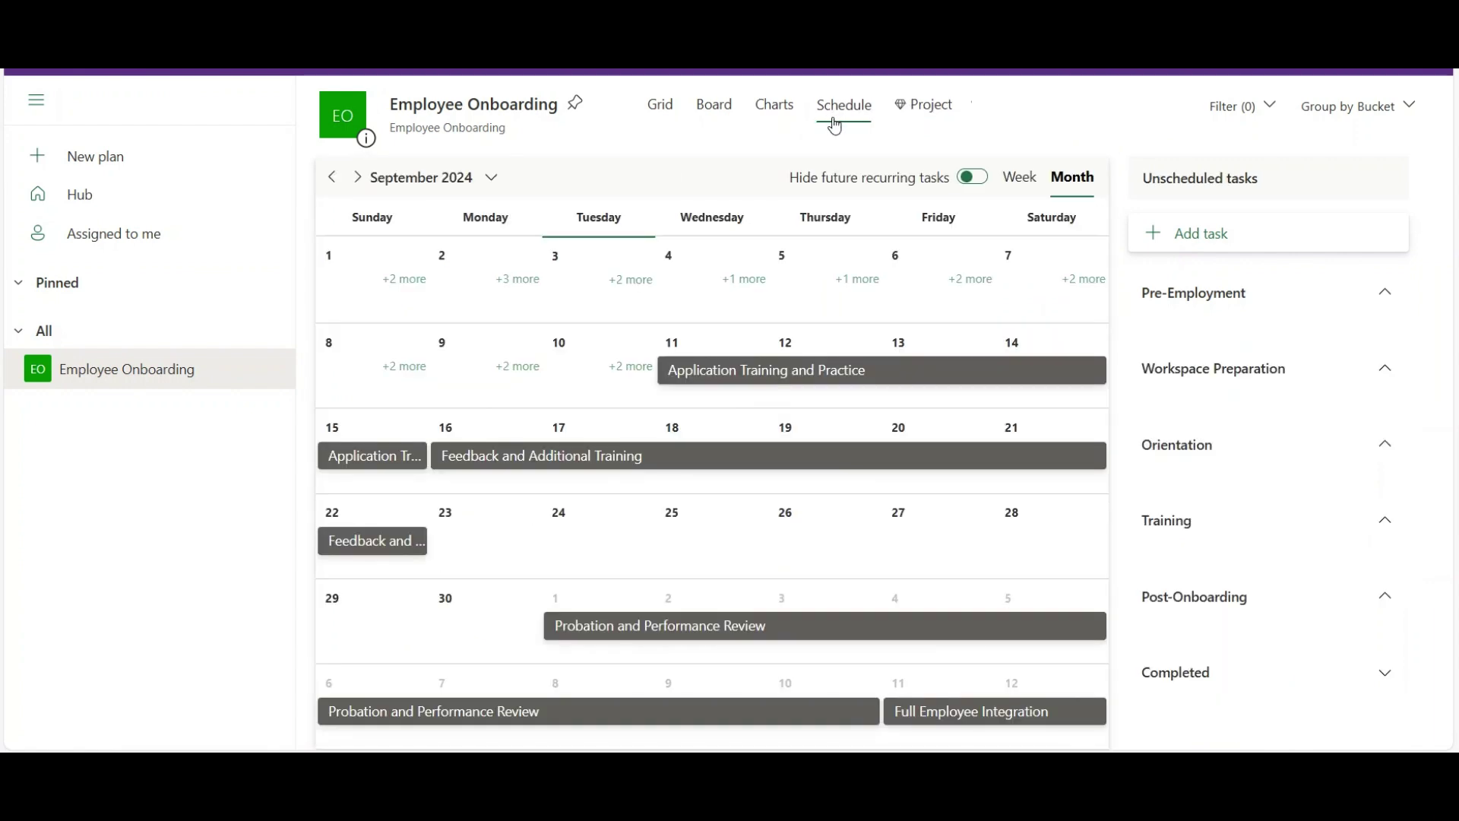
click(1023, 179)
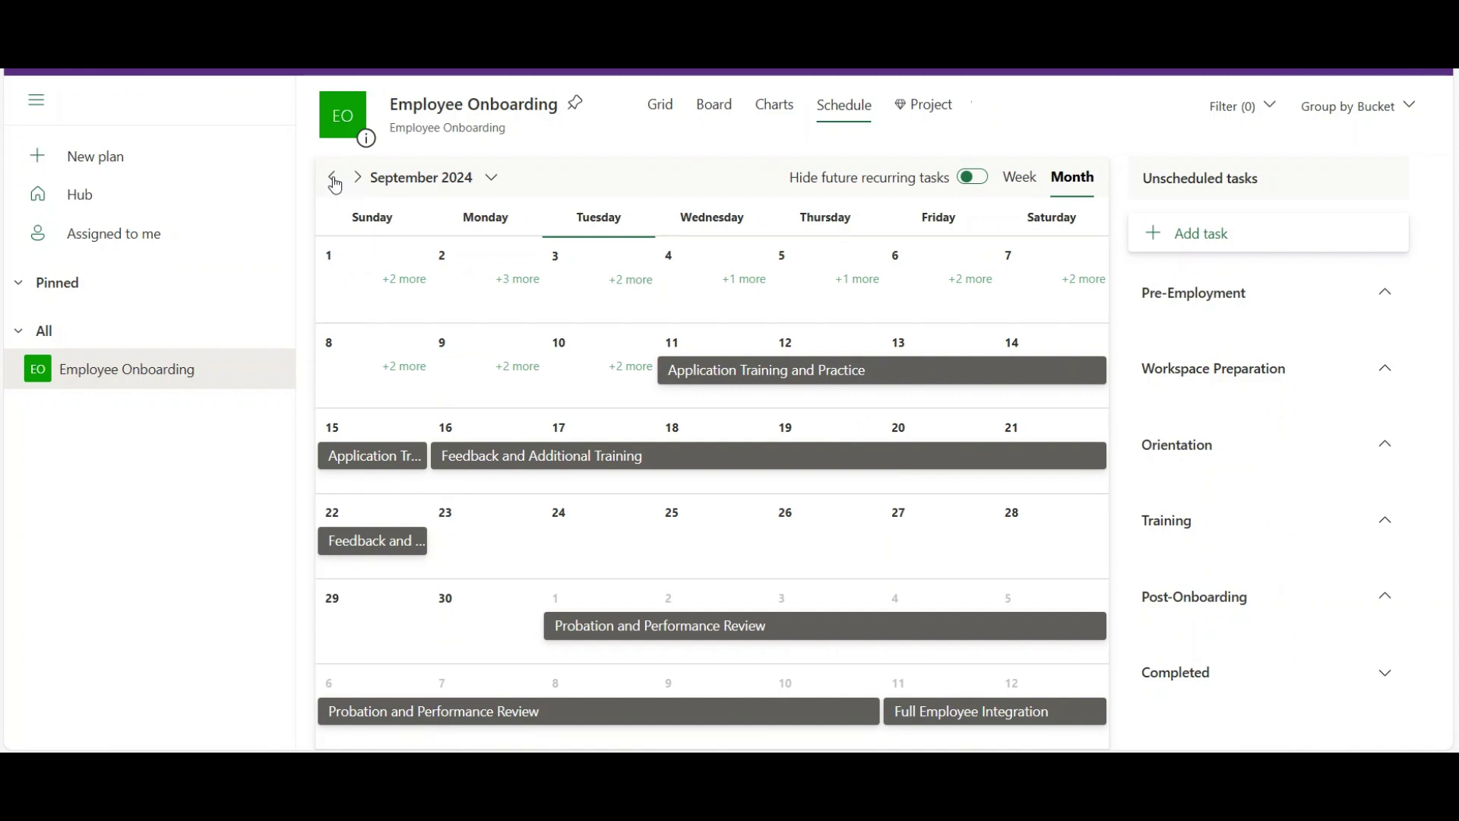
click(334, 179)
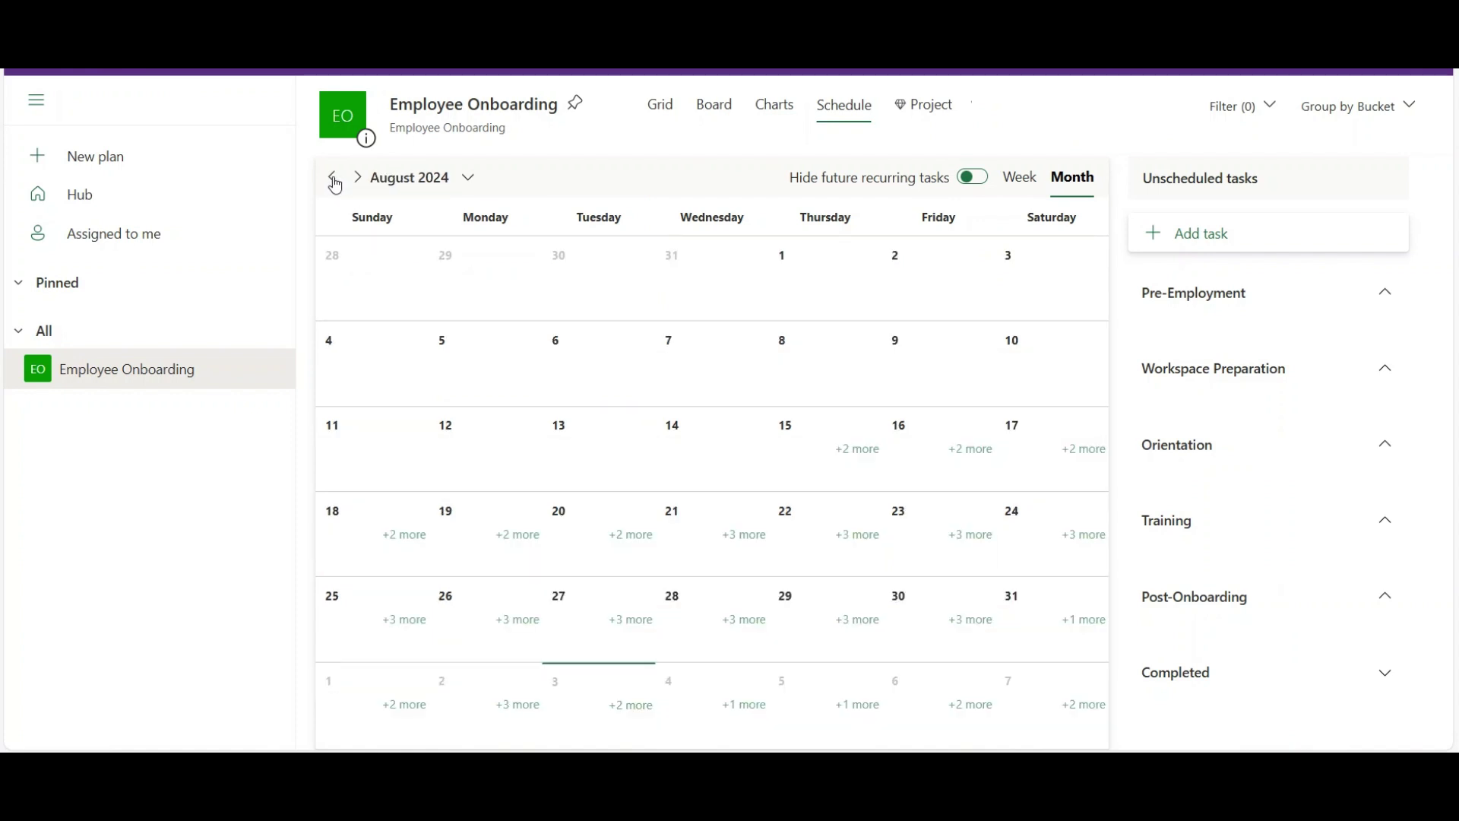
click(864, 535)
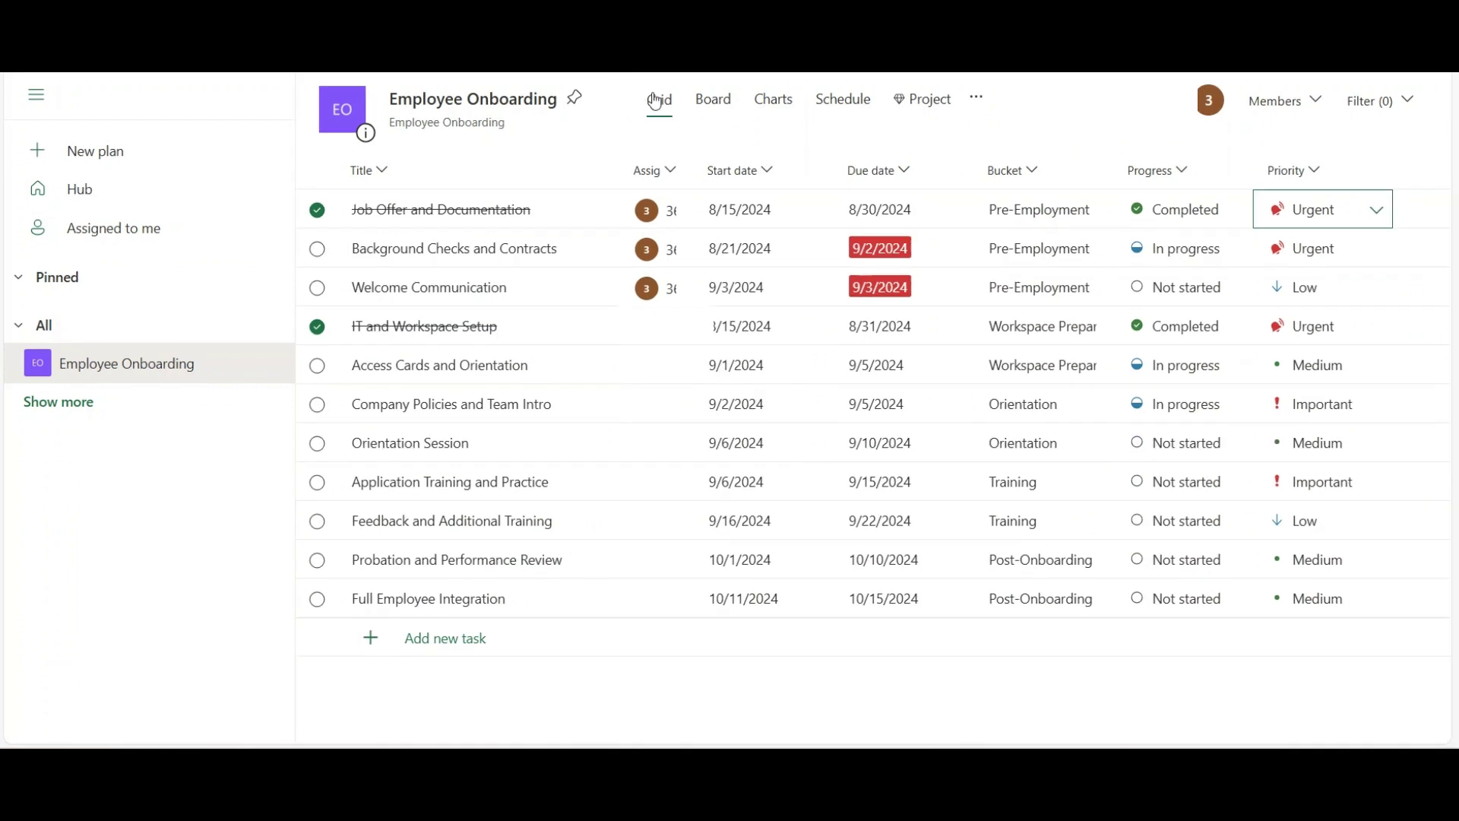
- Toggle Background Checks and Contracts complete and back, view its dates, then try moving Orientation Session
click(318, 257)
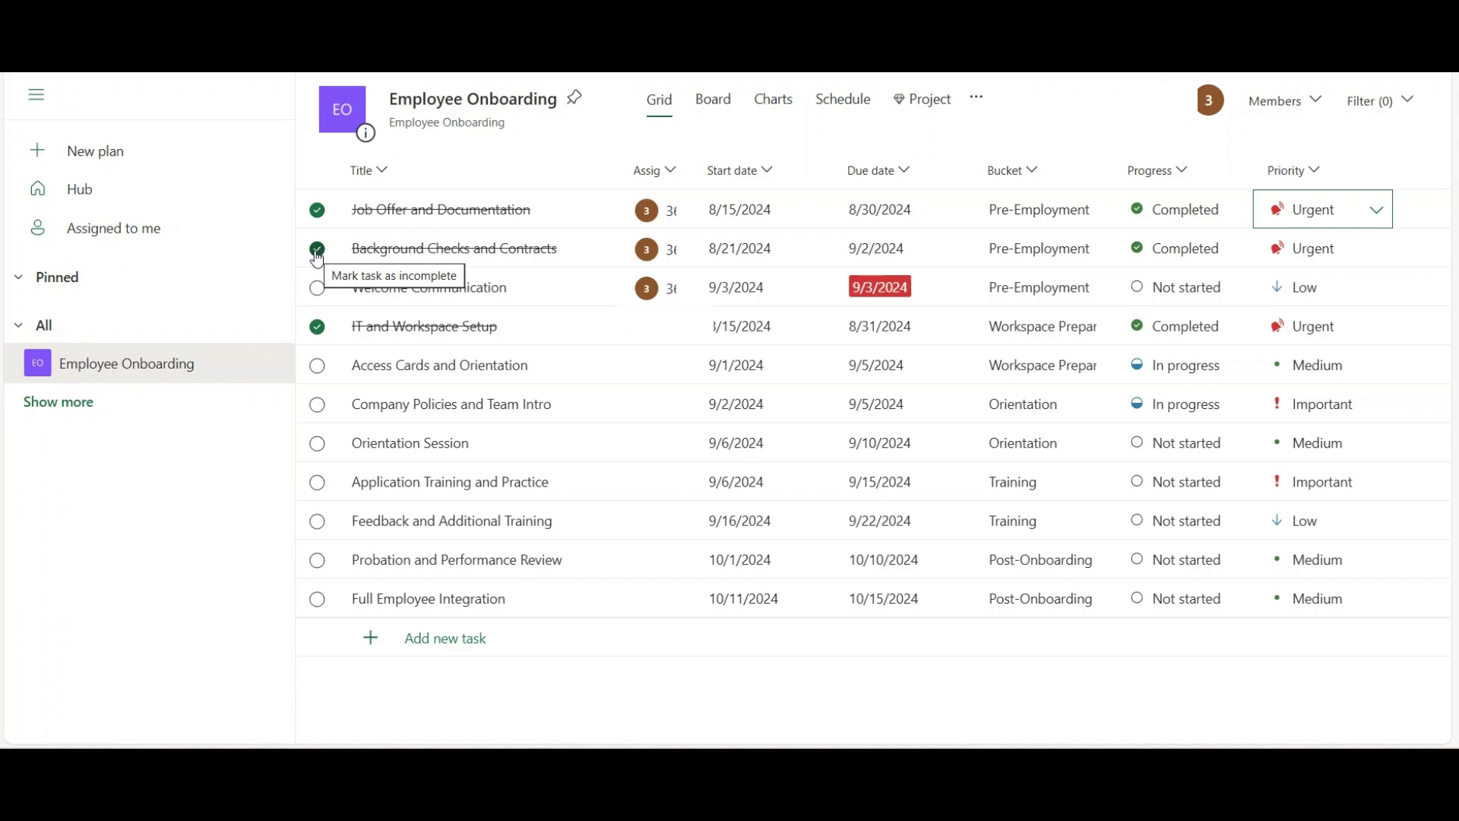
click(319, 257)
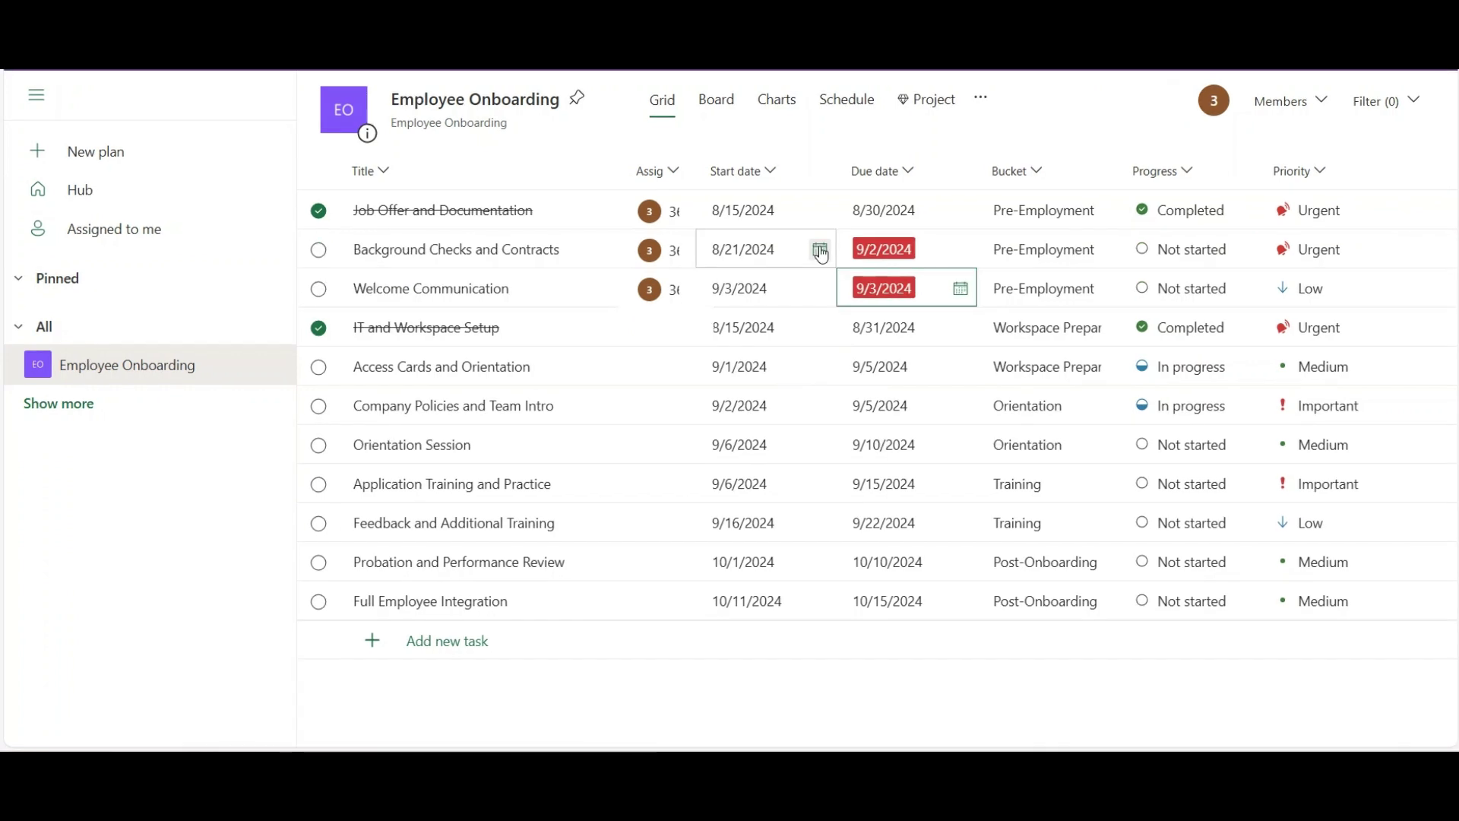
click(821, 251)
click(963, 250)
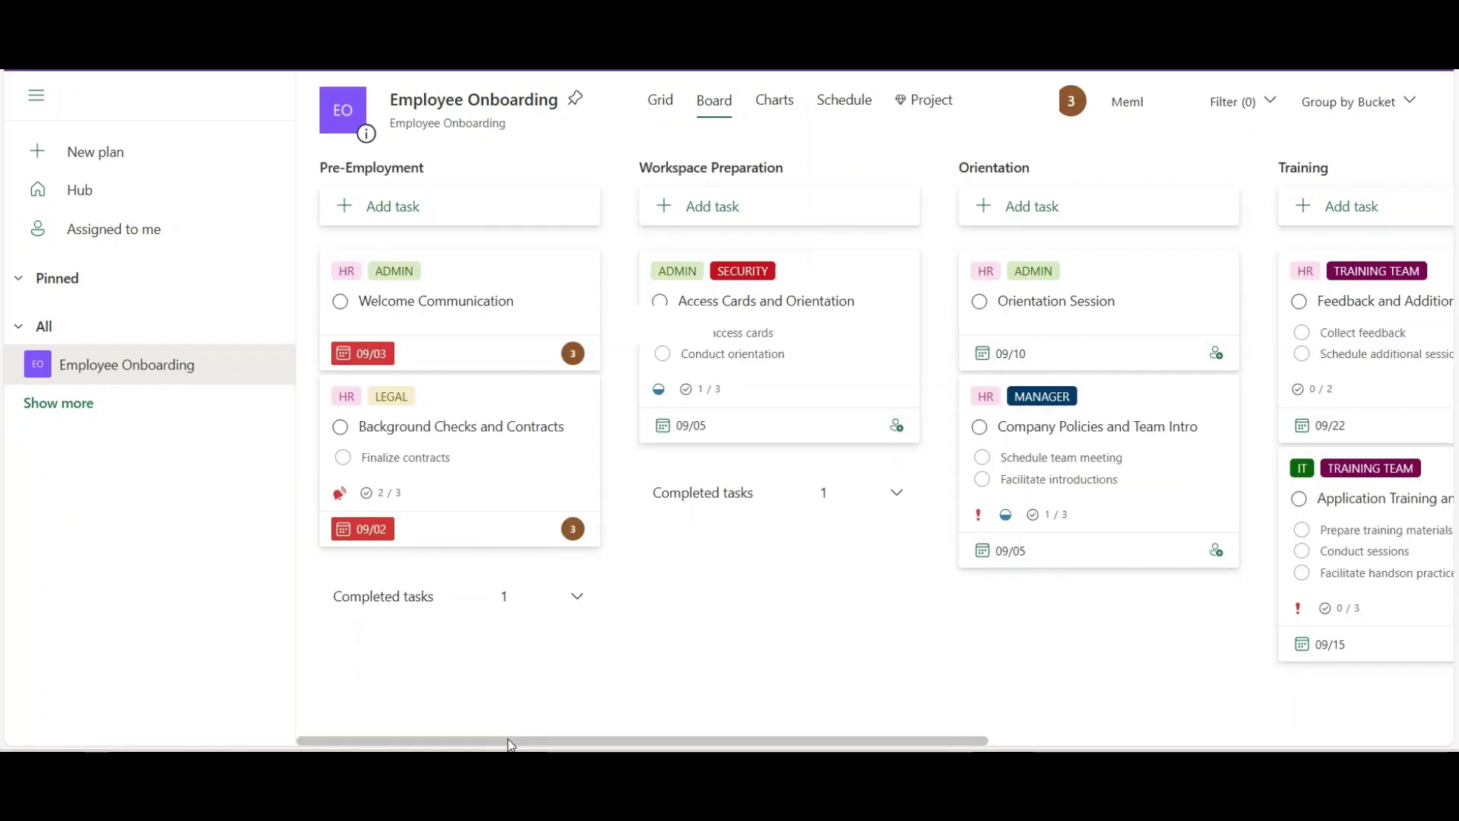
mouse_move(505, 743)
mouse_down()
mouse_move(969, 746)
mouse_move(510, 746)
mouse_up()
mouse_move(1095, 300)
mouse_down()
mouse_move(1097, 281)
mouse_move(829, 532)
mouse_move(808, 521)
mouse_move(942, 472)
mouse_move(1112, 288)
mouse_up()
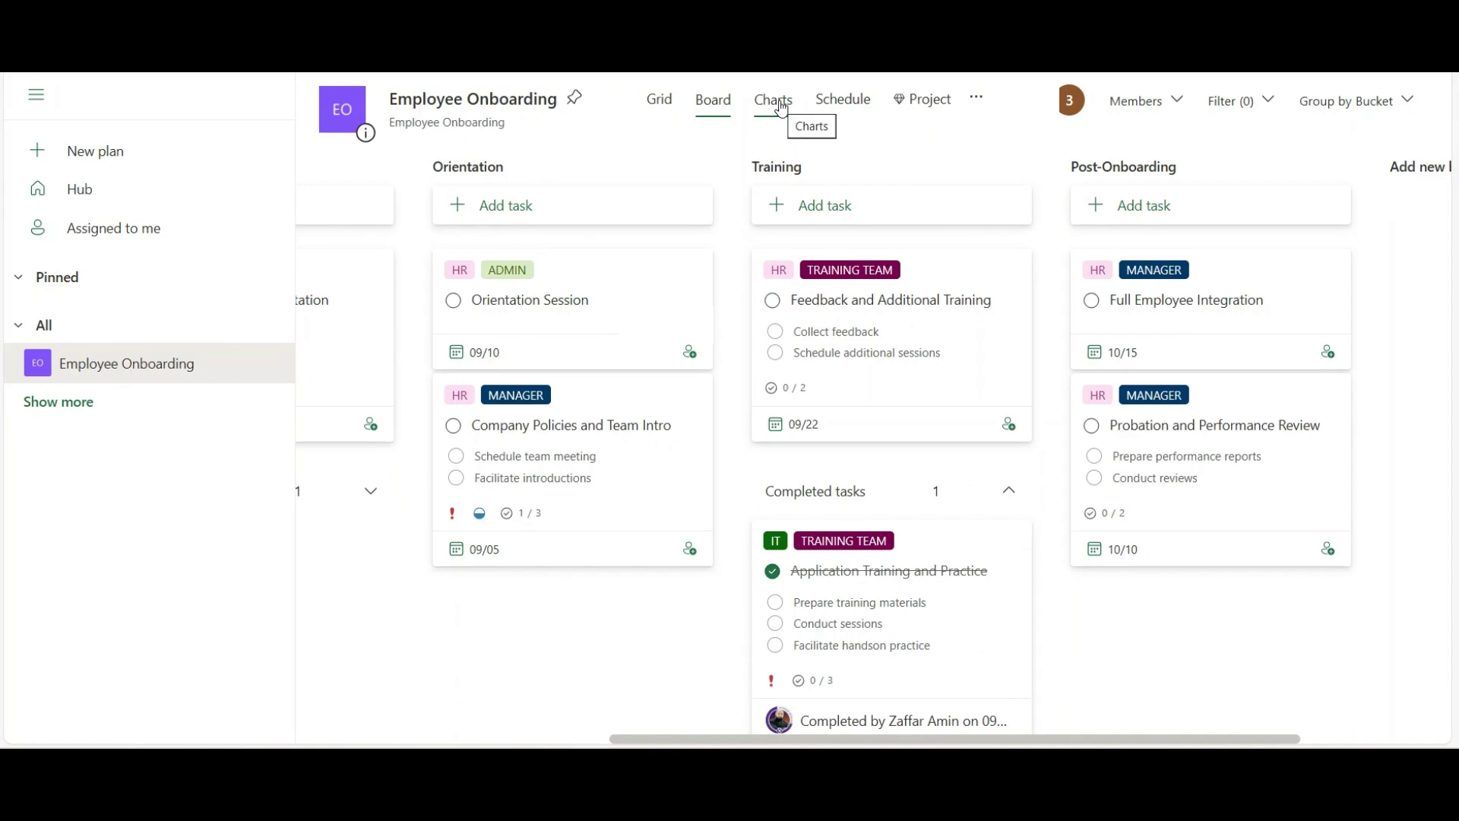
- Inspect the Priority and Status charts, then show the tasks on the Schedule calendar
click(773, 99)
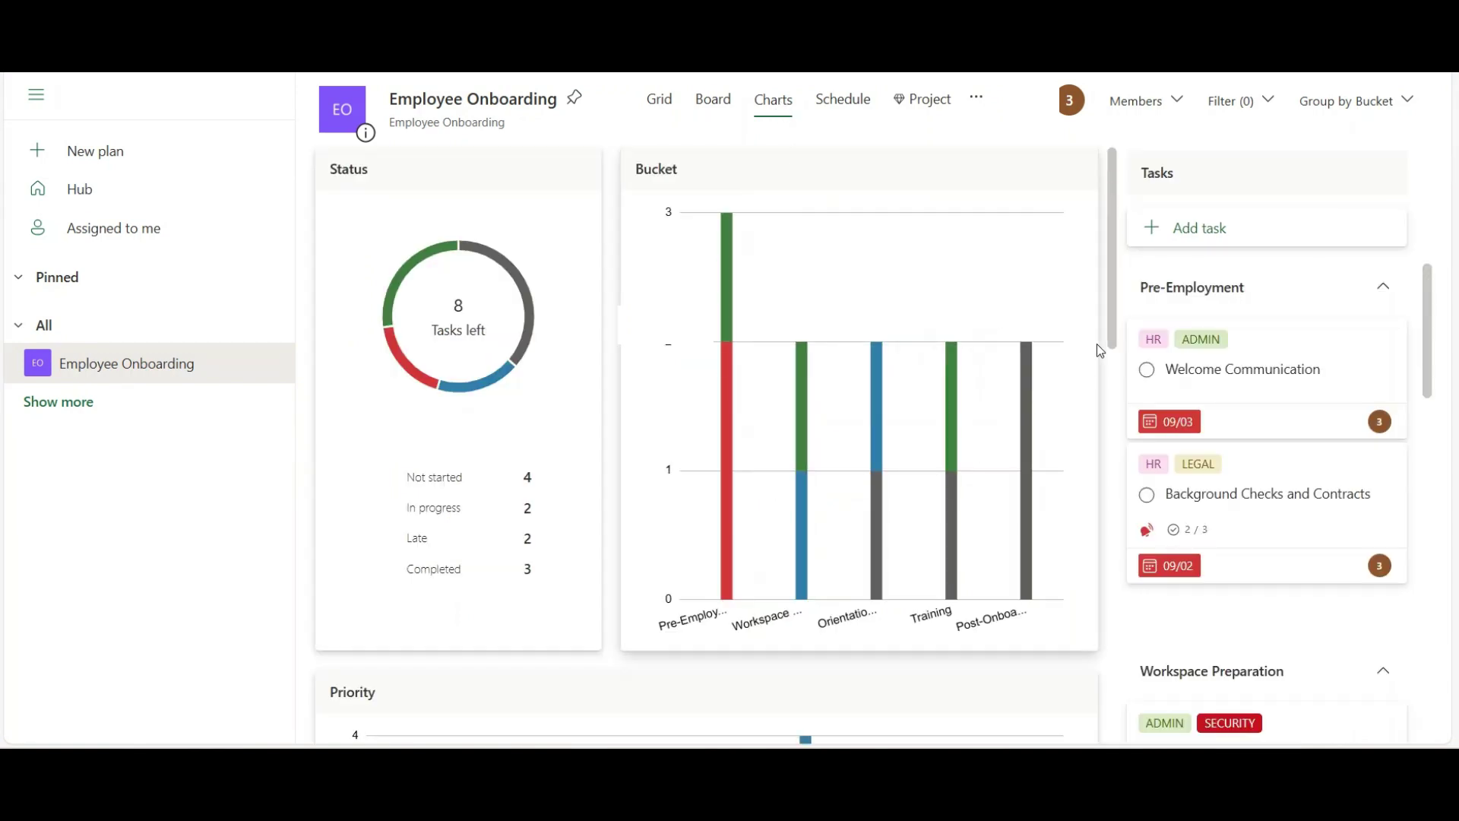
scroll(1096, 350, down, 5)
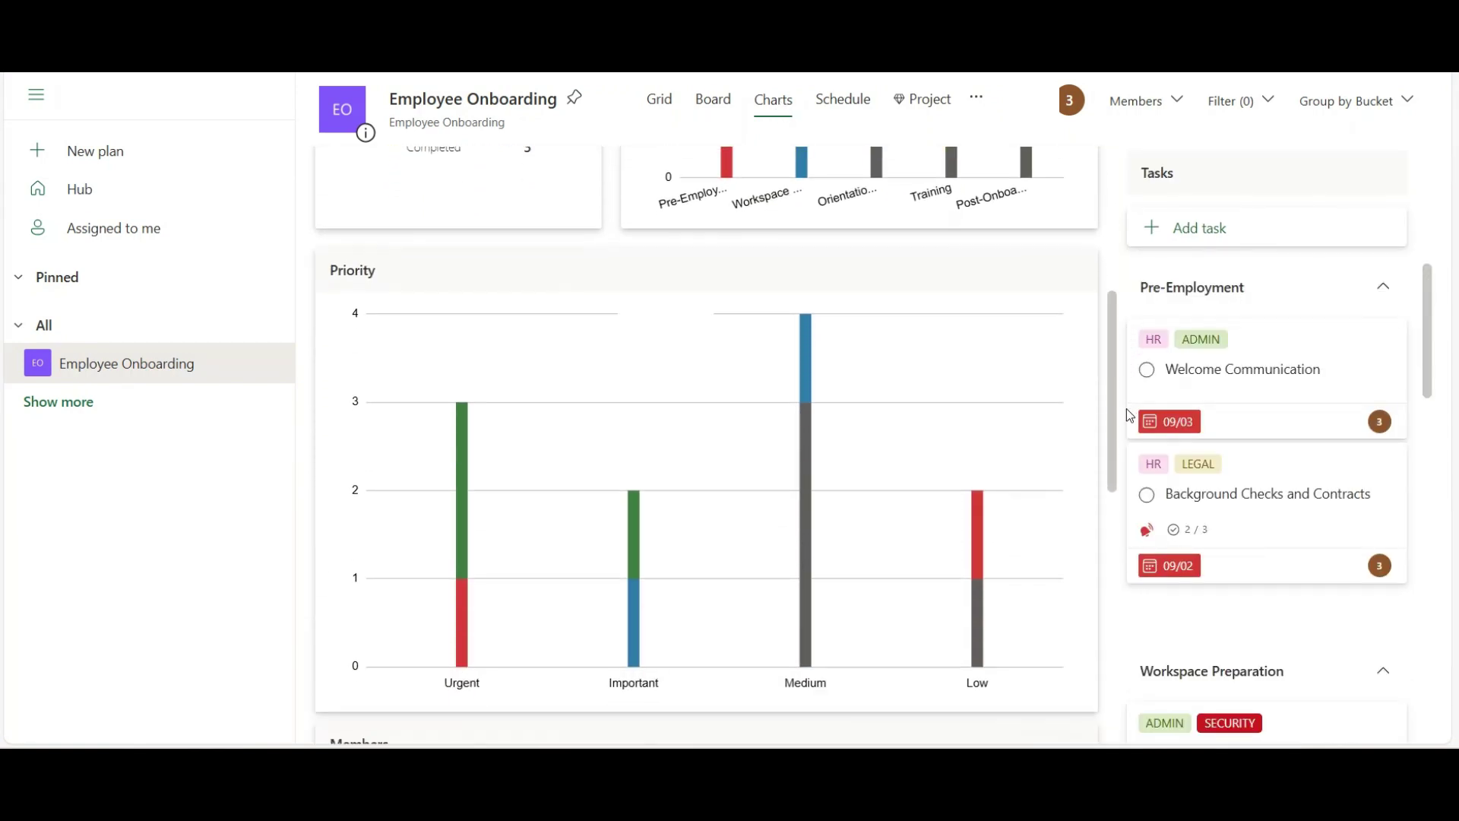
drag(1127, 409, 1088, 267)
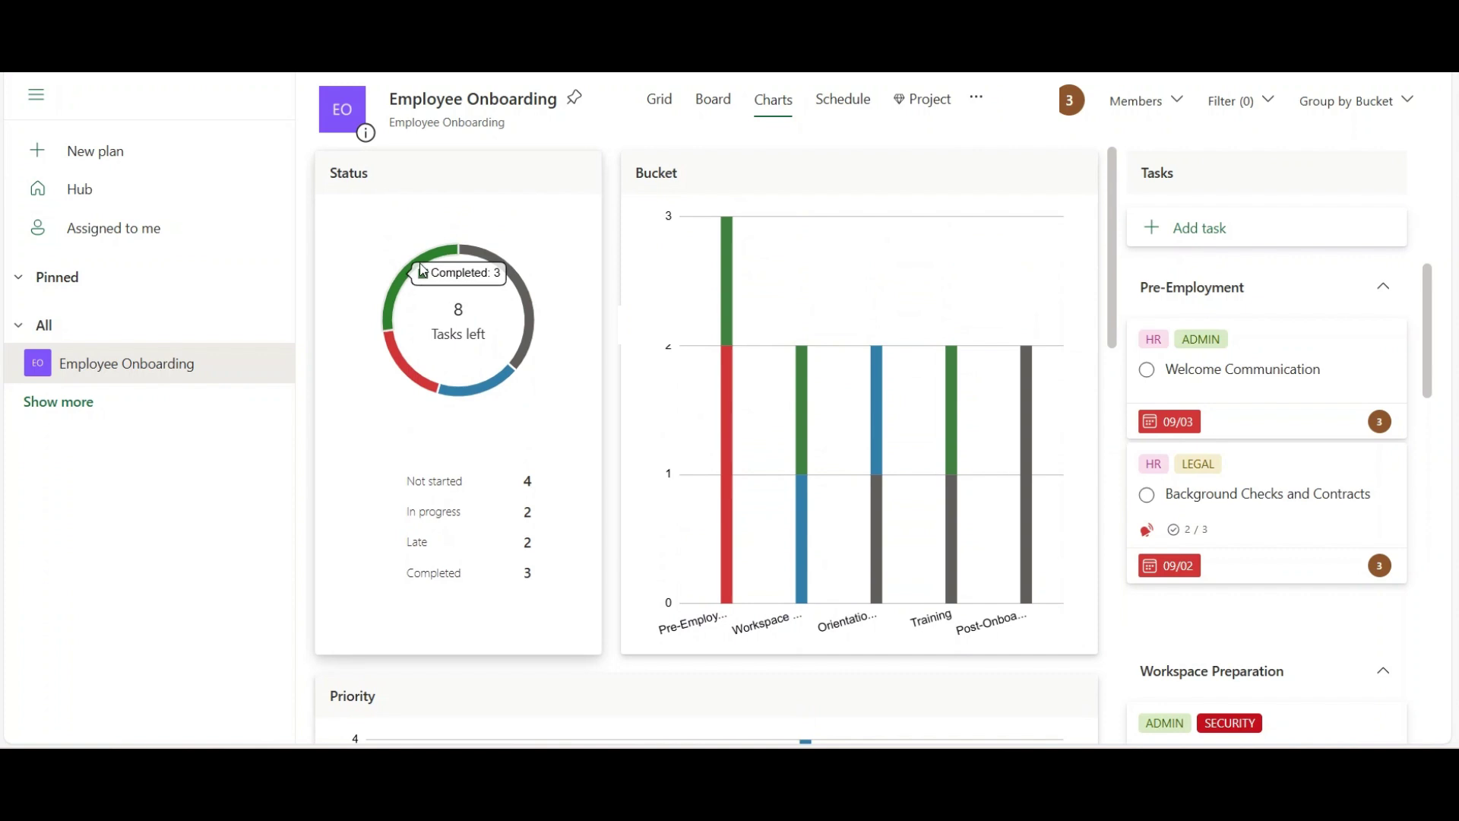
mouse_move(401, 368)
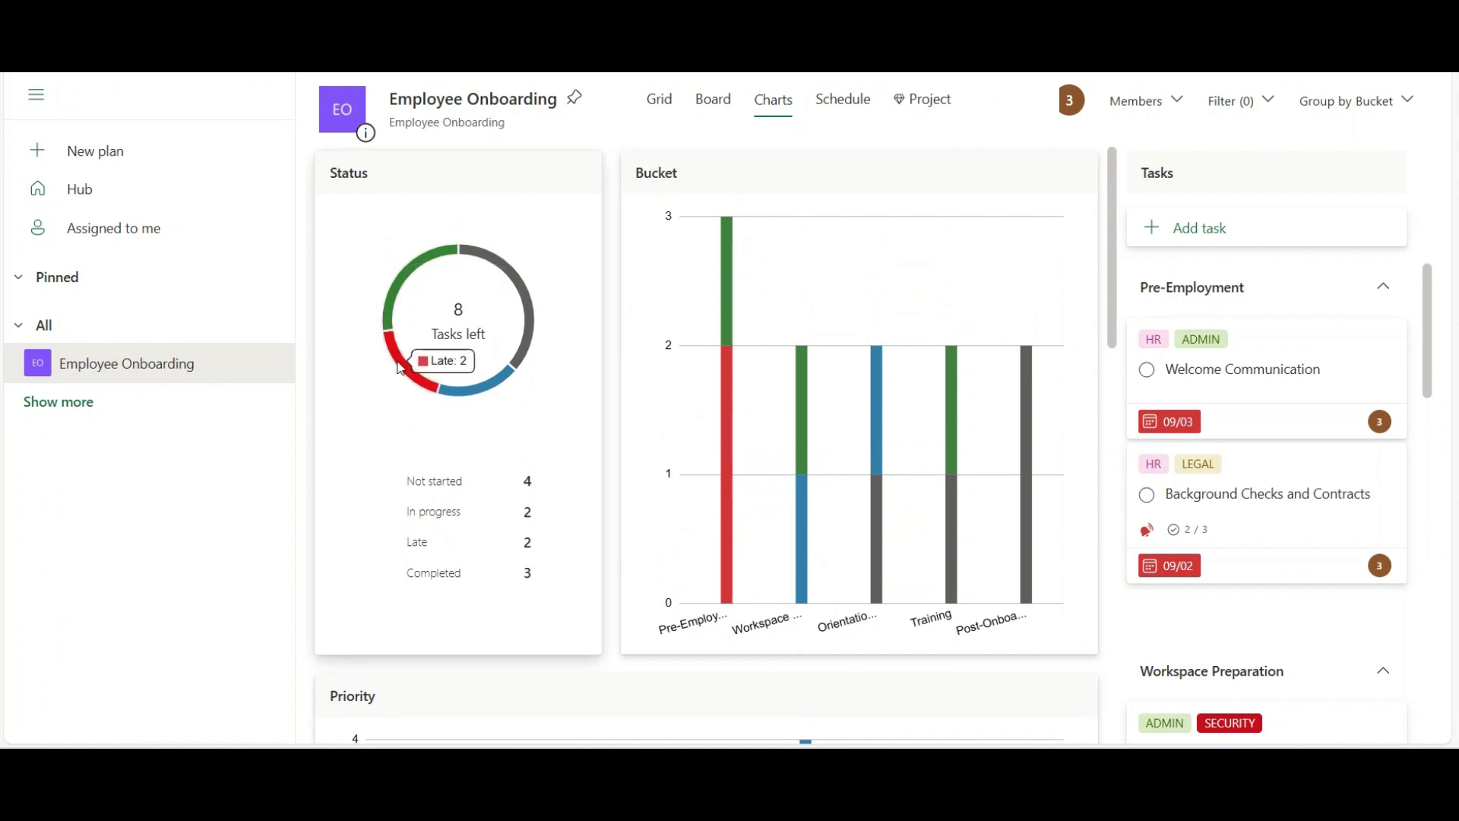
click(837, 105)
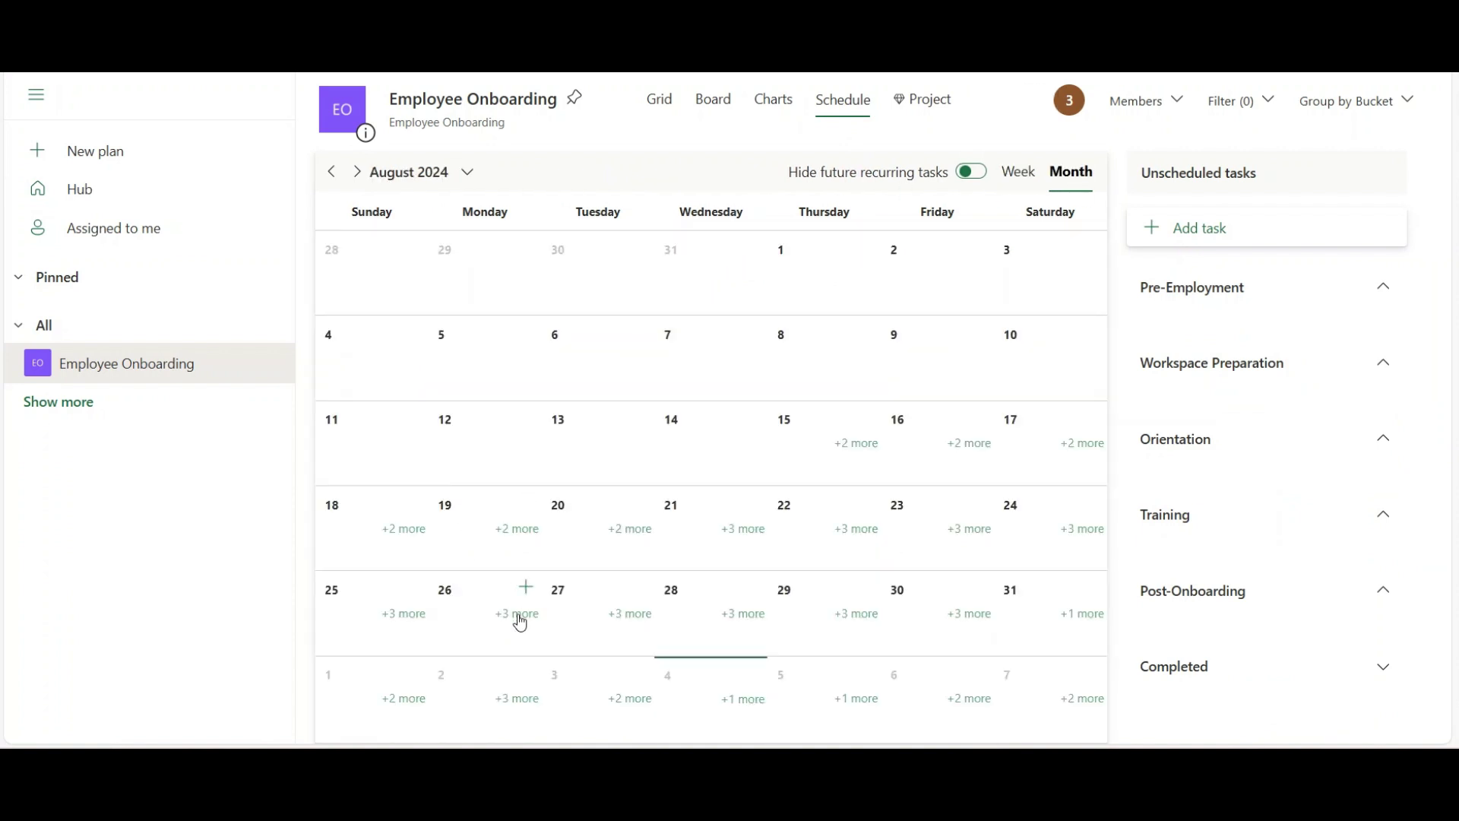
- Show all tasks on Aug 26 and Aug 22, then advance the calendar to October 2024
click(520, 616)
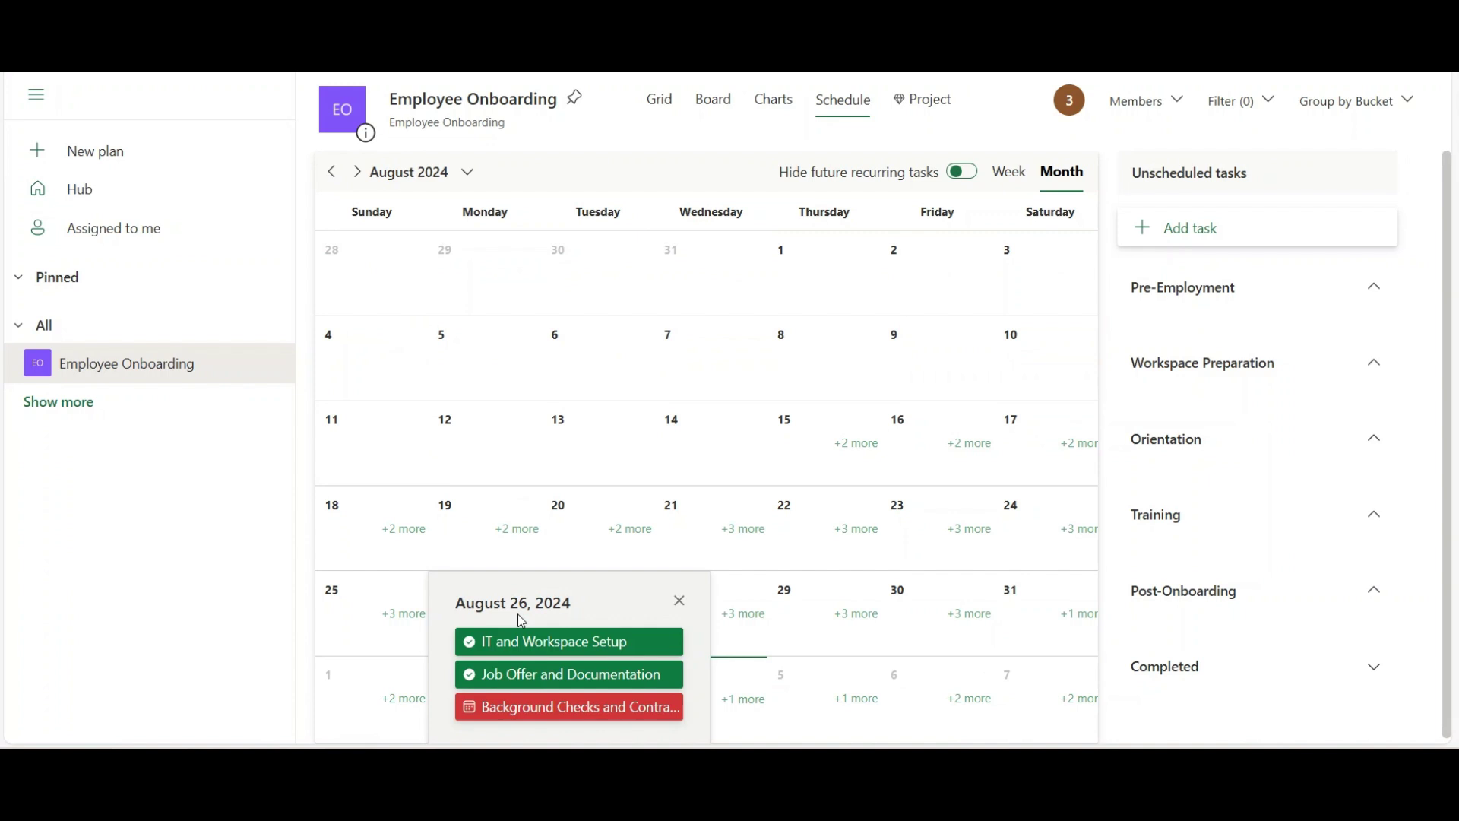
click(860, 530)
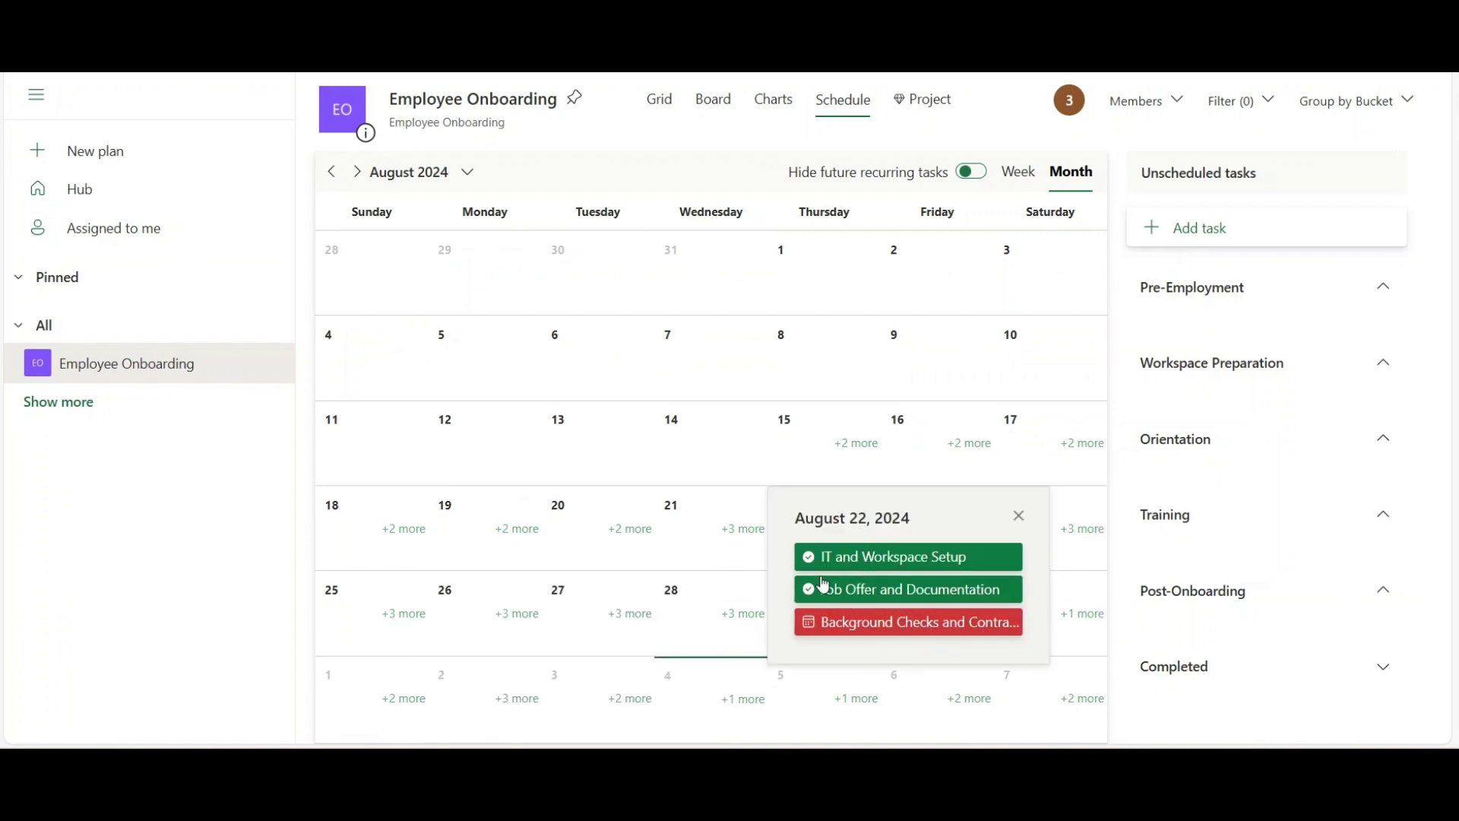
click(358, 174)
click(358, 174)
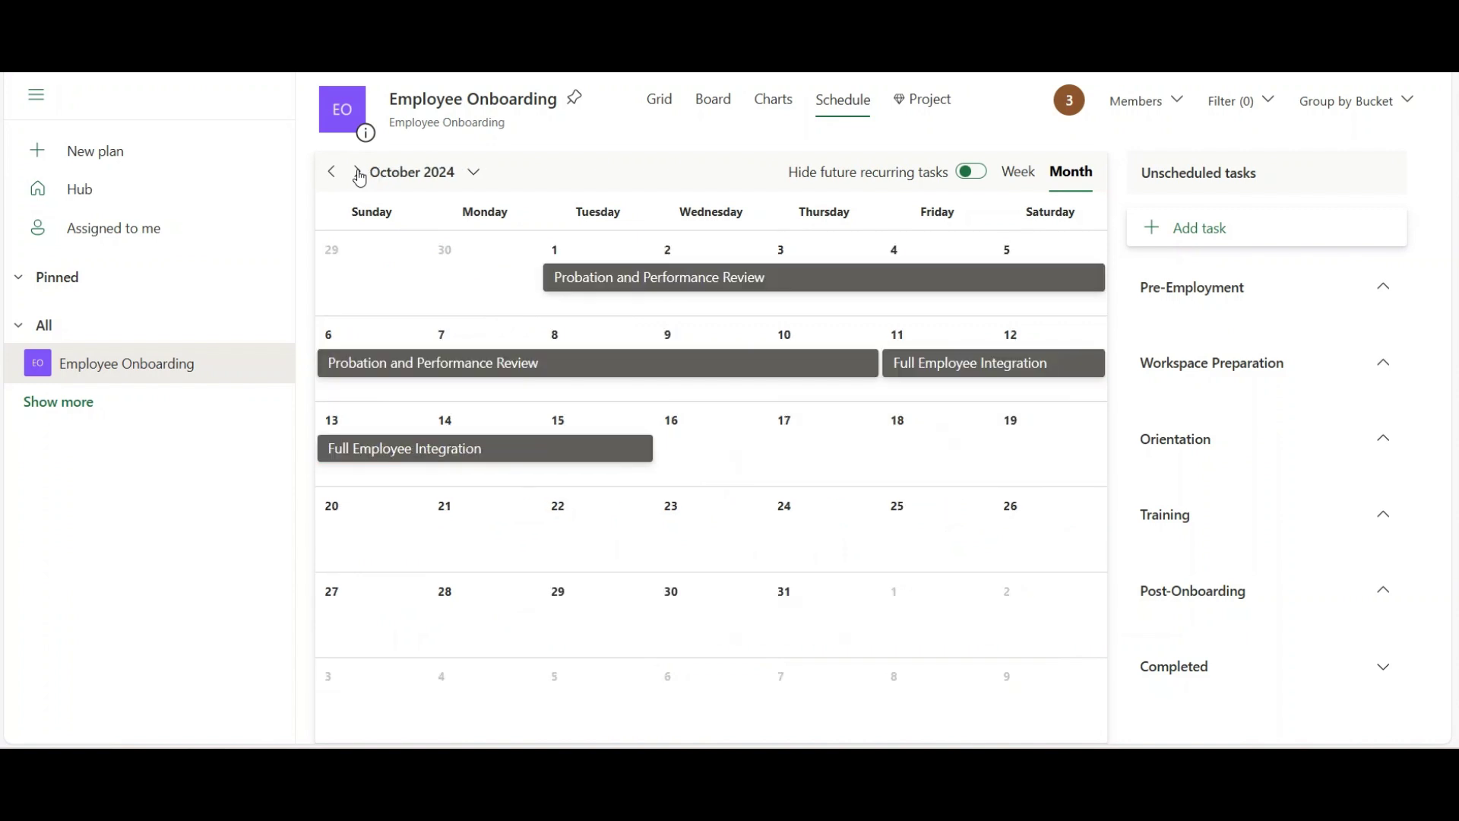